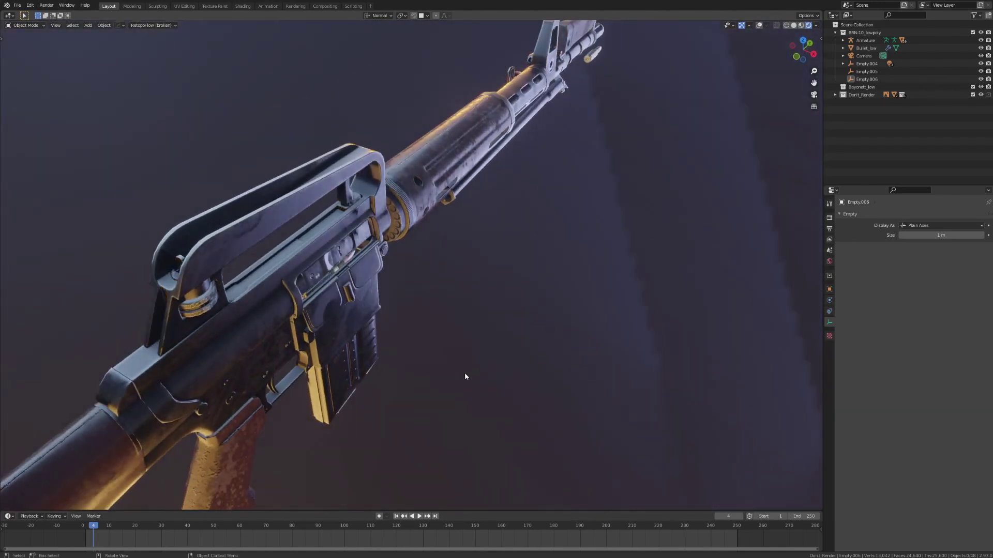
{"action": "key", "text": "a"}
{"action": "key", "text": "shift+a"}
{"action": "right_click", "coordinate": [264, 274]}
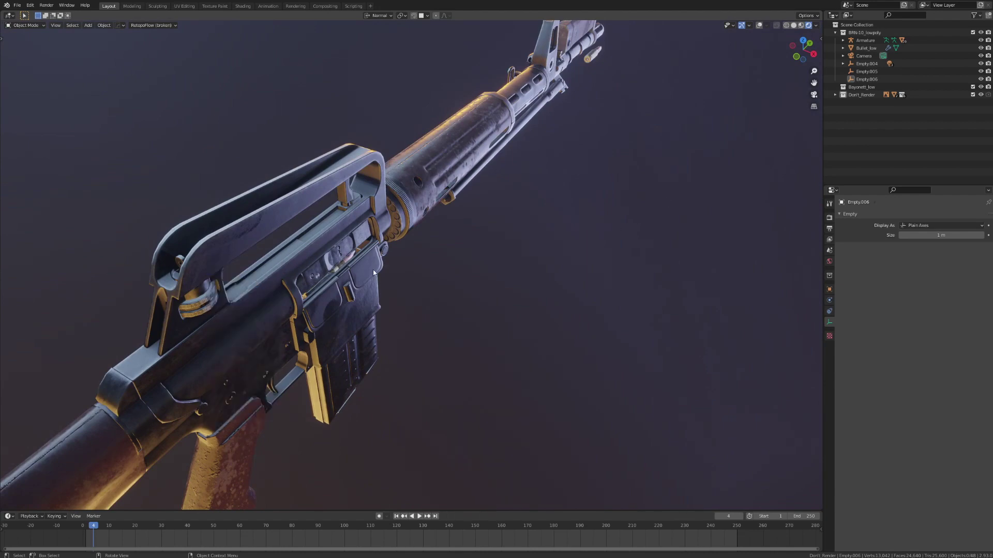
{"action": "middle_click_drag", "start_coordinate": [373, 272], "coordinate": [457, 287]}
{"action": "scroll", "coordinate": [558, 285], "scroll_direction": "up", "scroll_amount": 3}
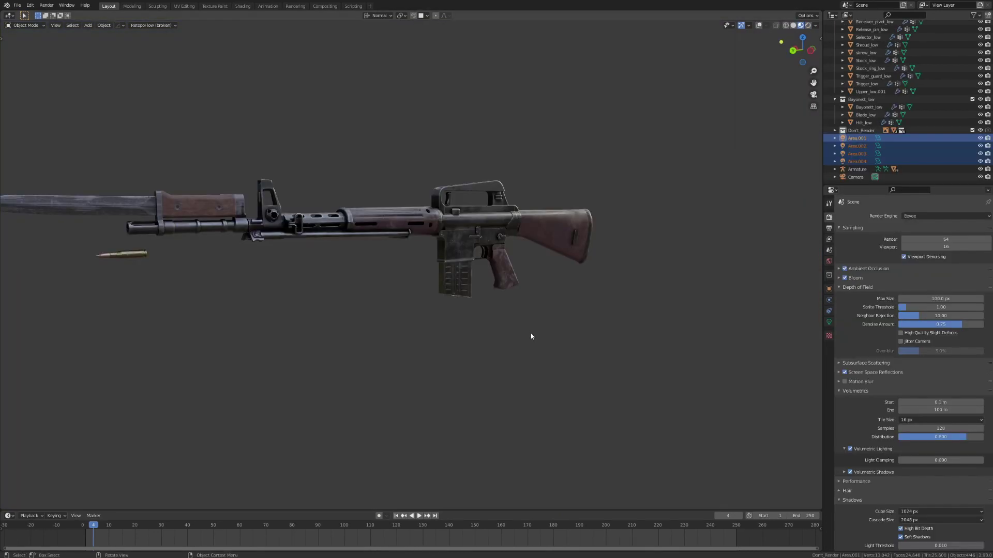
{"action": "mouse_move", "coordinate": [532, 336]}
{"action": "middle_mouse_down"}
{"action": "mouse_move", "coordinate": [519, 326]}
{"action": "mouse_move", "coordinate": [541, 324]}
{"action": "mouse_move", "coordinate": [534, 330]}
{"action": "middle_mouse_up"}
{"action": "scroll", "coordinate": [536, 332], "scroll_direction": "up", "scroll_amount": 3}
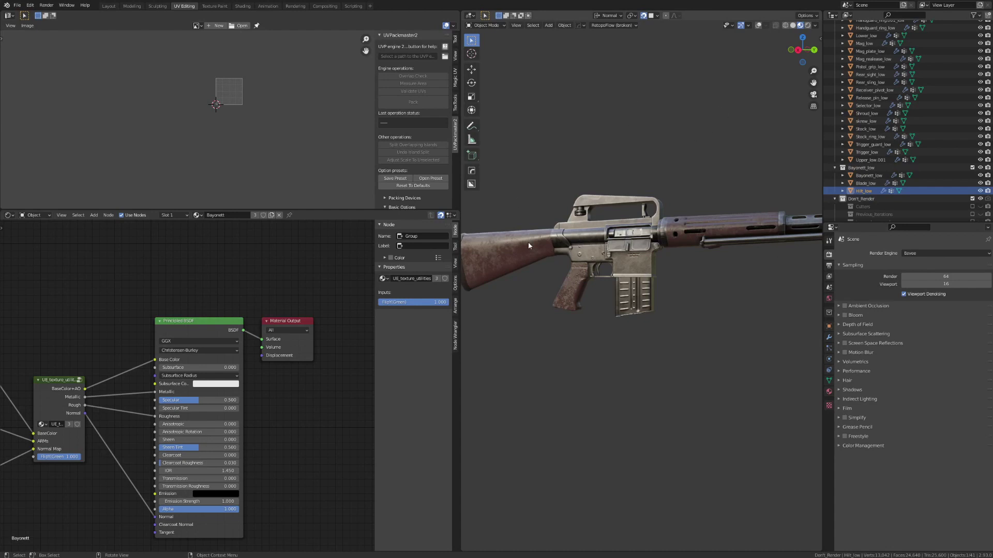
Show the World shader nodes in the node editor and switch the viewport to rendered shading.
{"action": "left_click", "coordinate": [34, 215]}
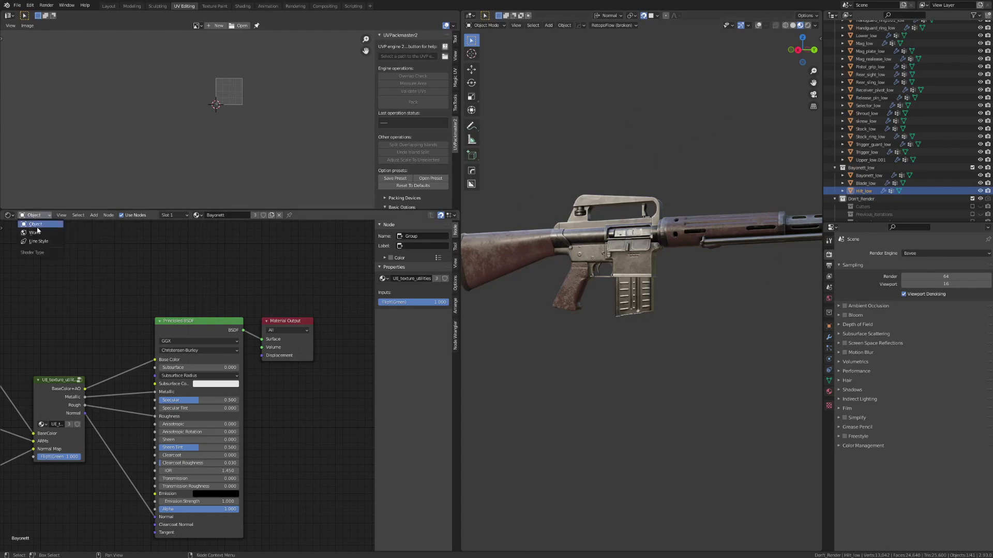
{"action": "left_click", "coordinate": [34, 233]}
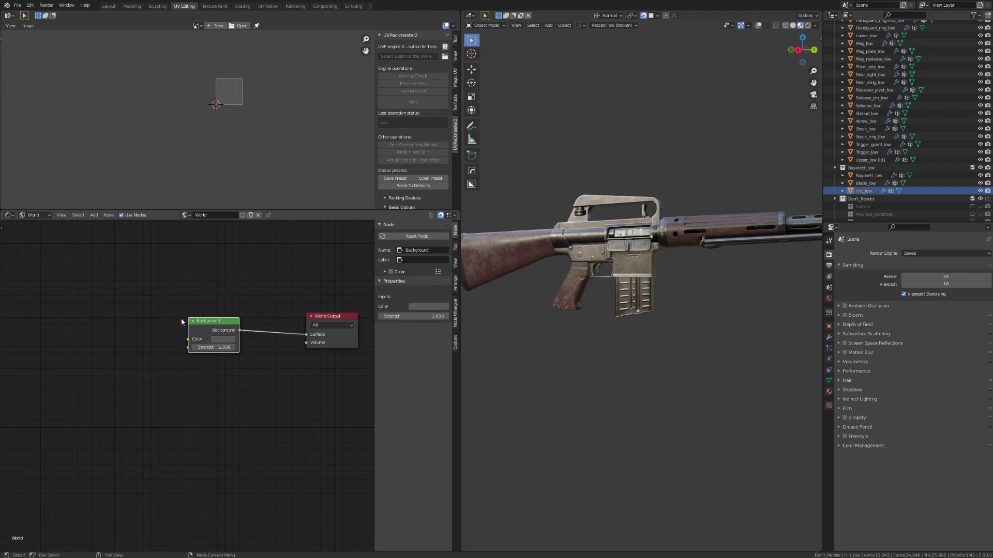
{"action": "left_click", "coordinate": [807, 25]}
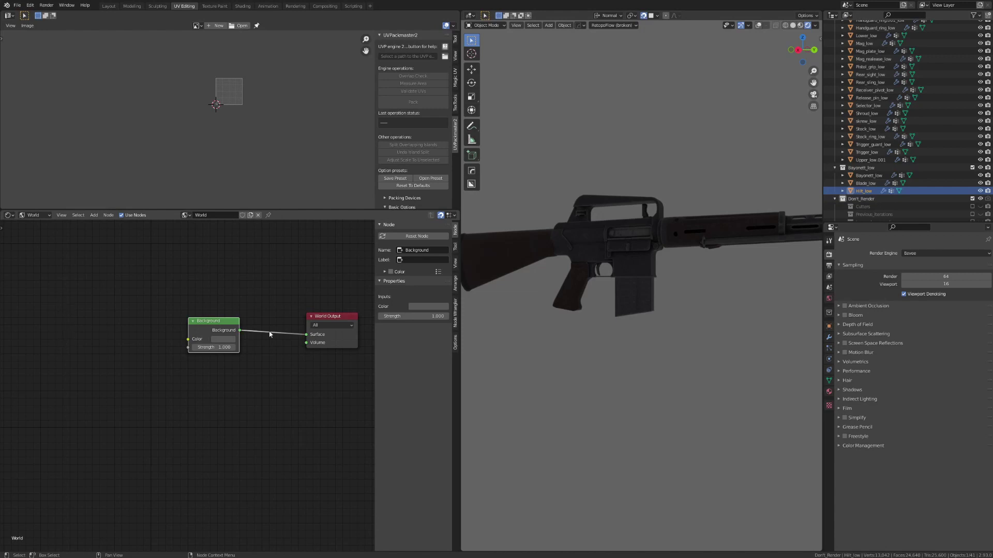
Turn off Scene World in the viewport shading and light the rifle with the last built-in HDRI, the blue-sky one.
{"action": "left_click", "coordinate": [816, 25]}
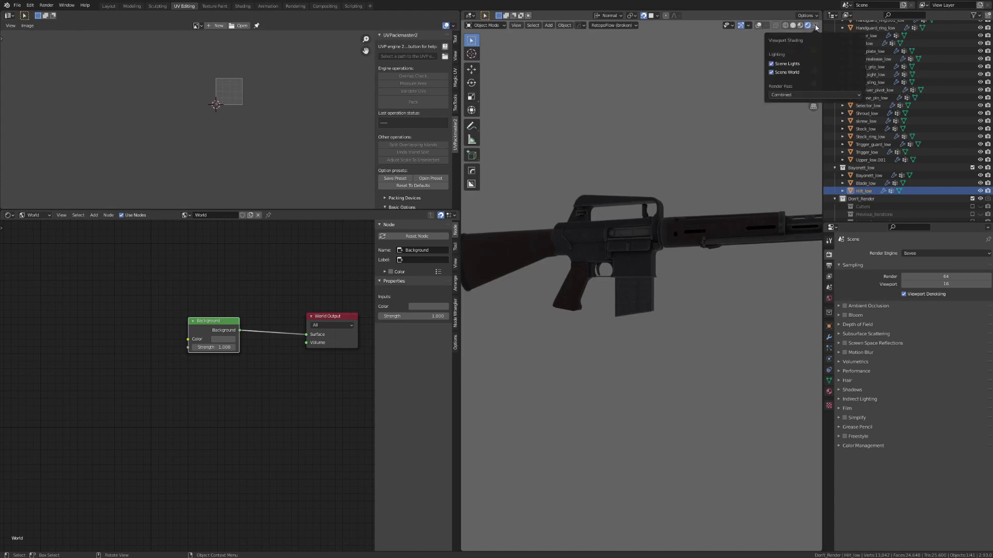
{"action": "left_click", "coordinate": [772, 73]}
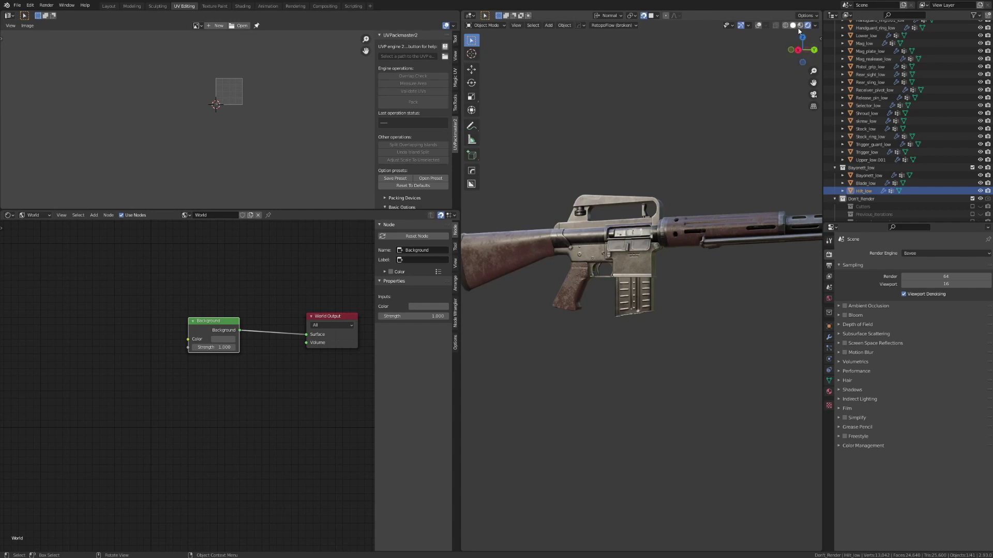
{"action": "left_click", "coordinate": [816, 26]}
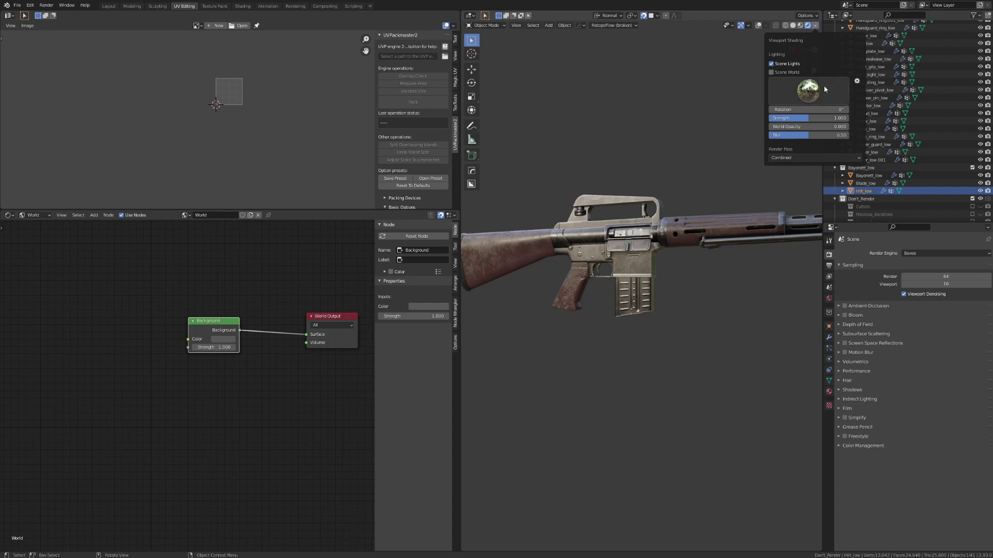
{"action": "left_click", "coordinate": [810, 93]}
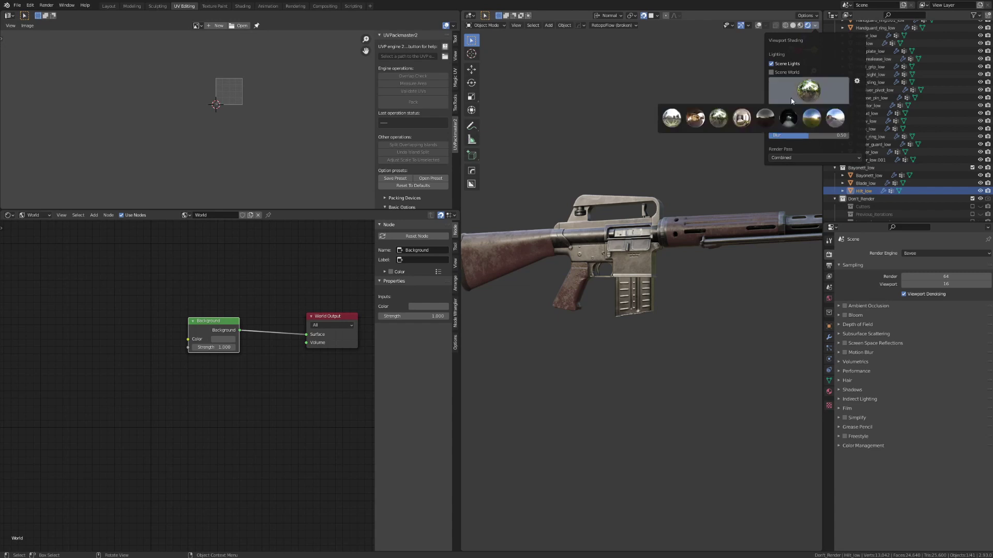
{"action": "left_click", "coordinate": [841, 114]}
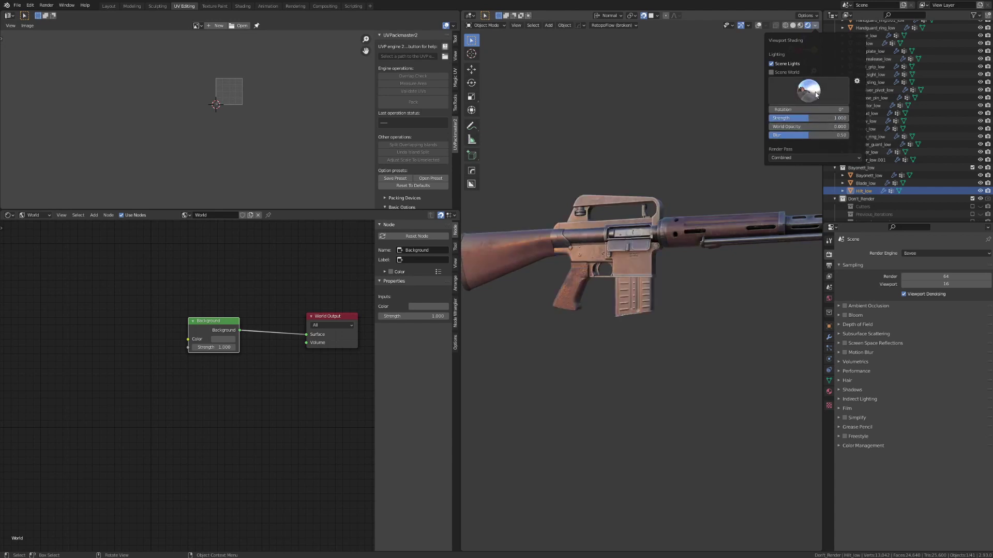
Rotate the viewport HDRI slightly, raise World Opacity to full, and set Strength to about 1.144 and Blur to 0.54.
{"action": "mouse_move", "coordinate": [818, 109]}
{"action": "left_mouse_down"}
{"action": "mouse_move", "coordinate": [845, 109]}
{"action": "mouse_move", "coordinate": [830, 109]}
{"action": "left_mouse_up"}
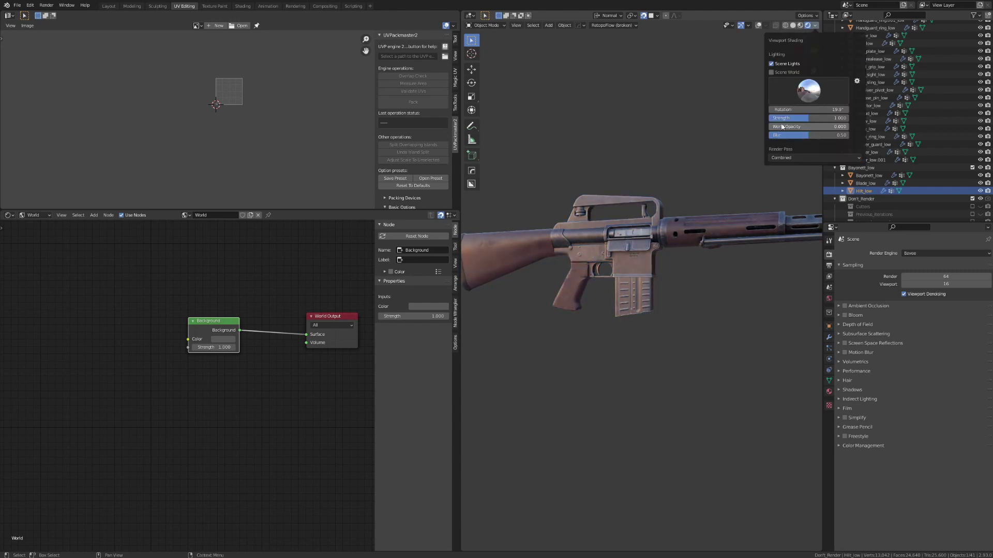
{"action": "mouse_move", "coordinate": [781, 128]}
{"action": "left_mouse_down"}
{"action": "mouse_move", "coordinate": [826, 118]}
{"action": "mouse_move", "coordinate": [806, 137]}
{"action": "mouse_move", "coordinate": [773, 137]}
{"action": "mouse_move", "coordinate": [825, 137]}
{"action": "left_mouse_up"}
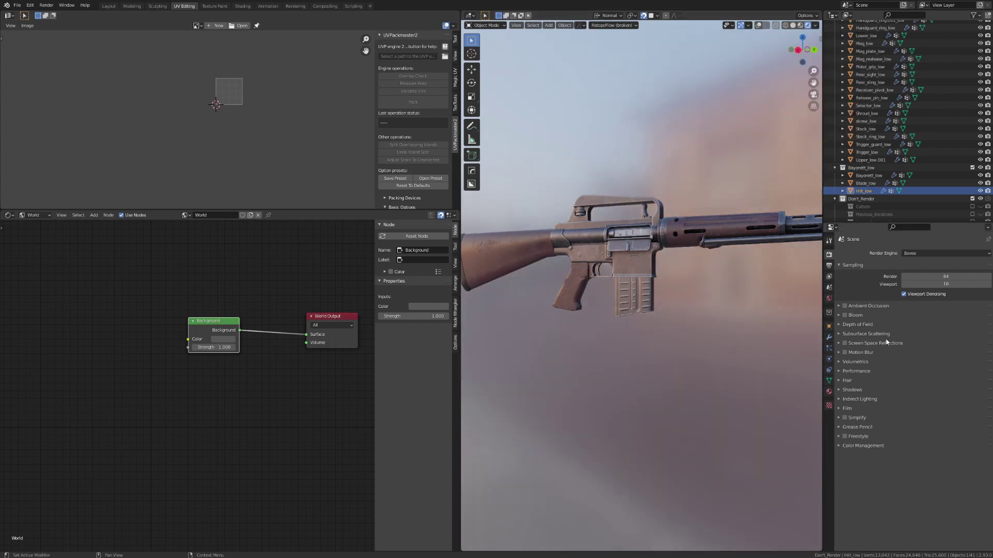
{"action": "middle_click_drag", "start_coordinate": [690, 318], "coordinate": [690, 311]}
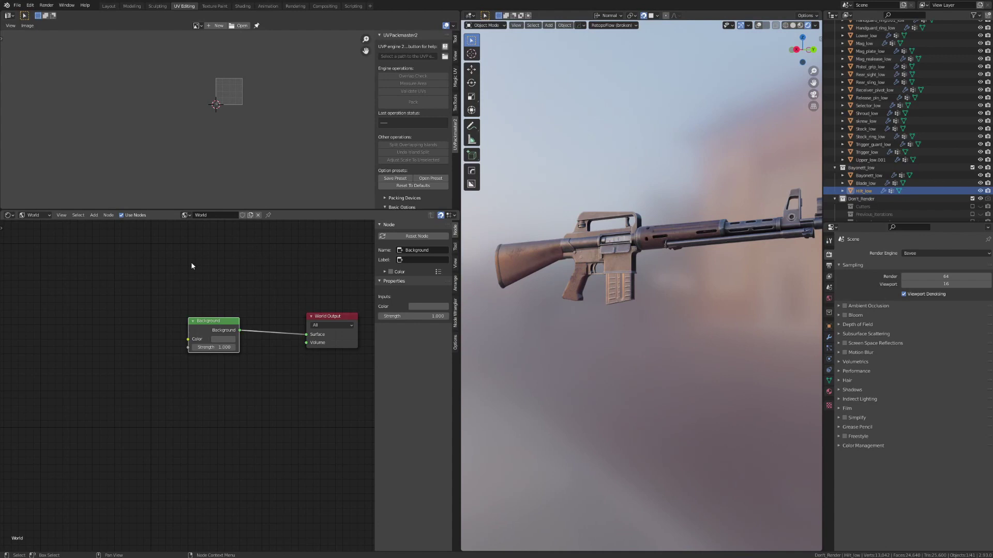
Add an area light and move it just above the rifle.
{"action": "middle_click_drag", "start_coordinate": [646, 270], "coordinate": [671, 278]}
{"action": "left_click", "coordinate": [673, 278]}
{"action": "key", "text": "shift+a"}
{"action": "mouse_move", "coordinate": [674, 281]}
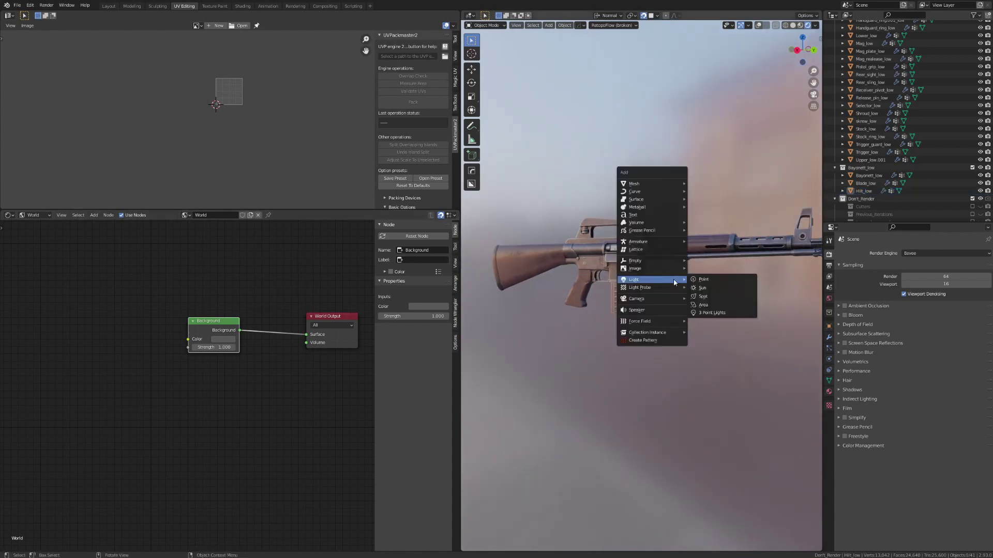
{"action": "left_click", "coordinate": [702, 305]}
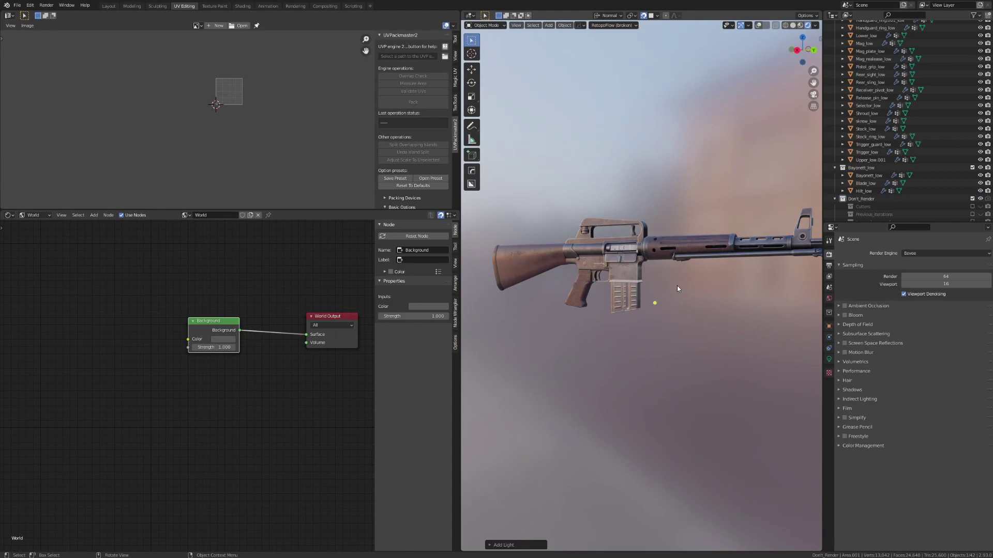
{"action": "key", "text": "g"}
{"action": "left_click", "coordinate": [674, 193]}
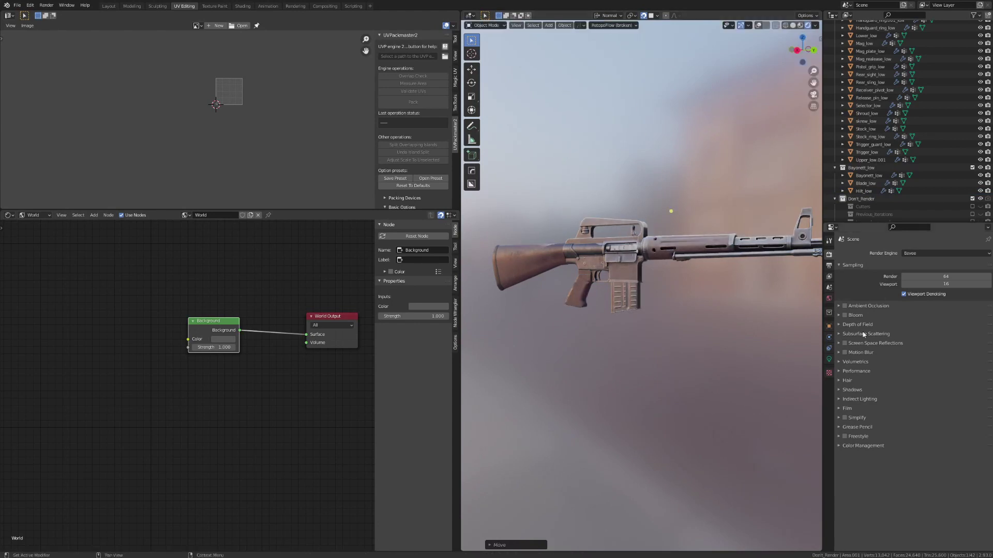
{"action": "middle_click_drag", "start_coordinate": [674, 234], "coordinate": [646, 251]}
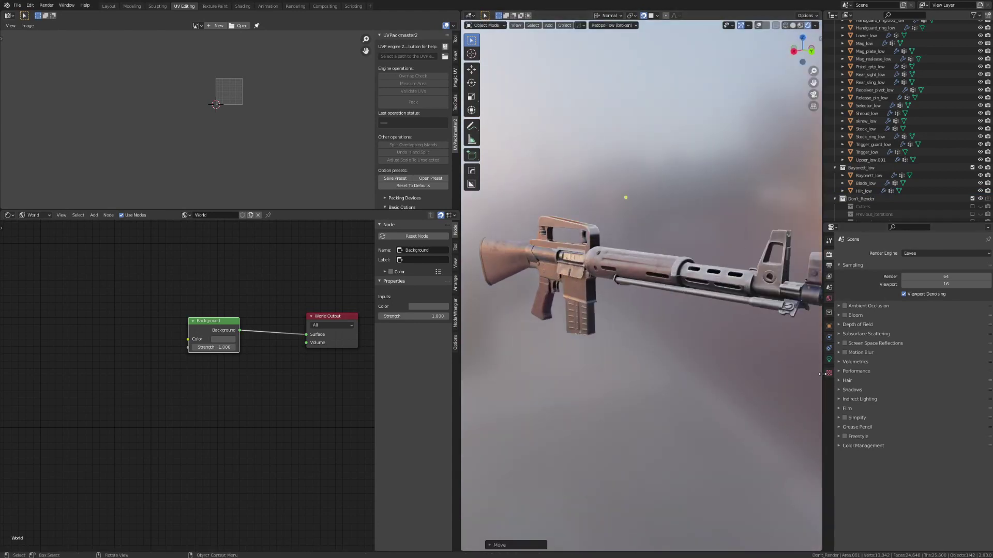
Raise the area light's power to about 49.3 W and move it above the rifle's stock.
{"action": "left_click", "coordinate": [829, 359]}
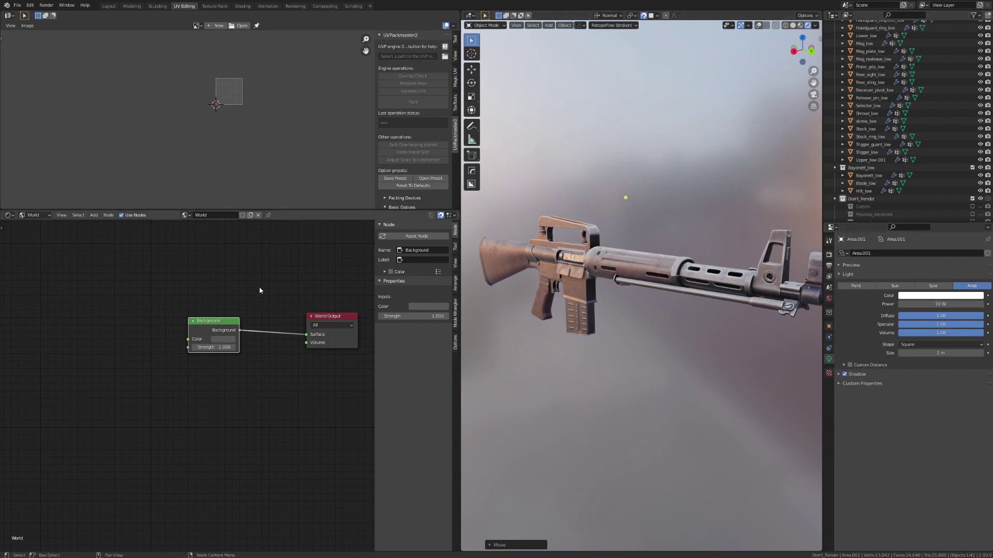
{"action": "left_click_drag", "start_coordinate": [940, 304], "coordinate": [980, 304]}
{"action": "key", "text": "g"}
{"action": "key", "text": "y"}
{"action": "key", "text": "y"}
{"action": "key", "text": "y"}
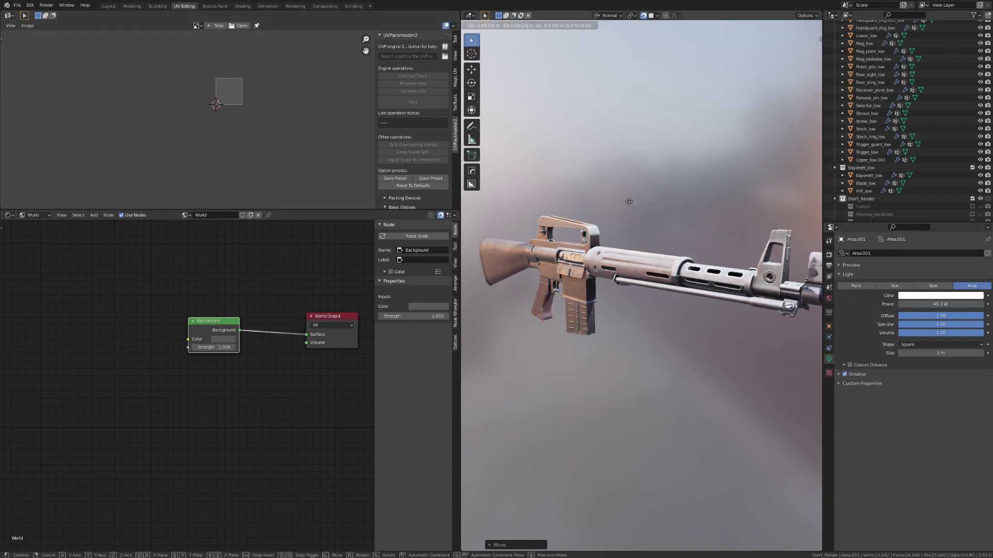
{"action": "left_click", "coordinate": [512, 149]}
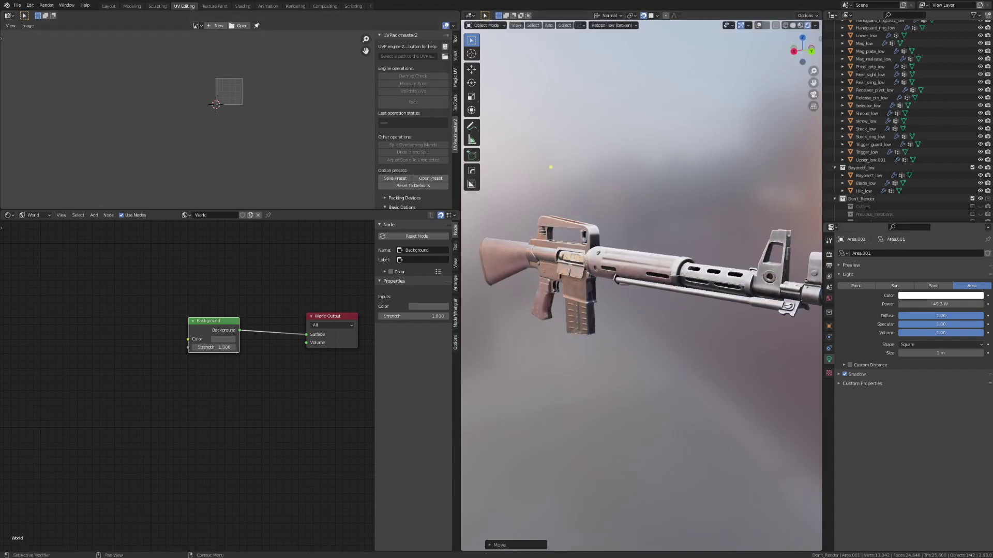
Delete the area light and turn Scene World back on in the viewport shading.
{"action": "key", "text": "x"}
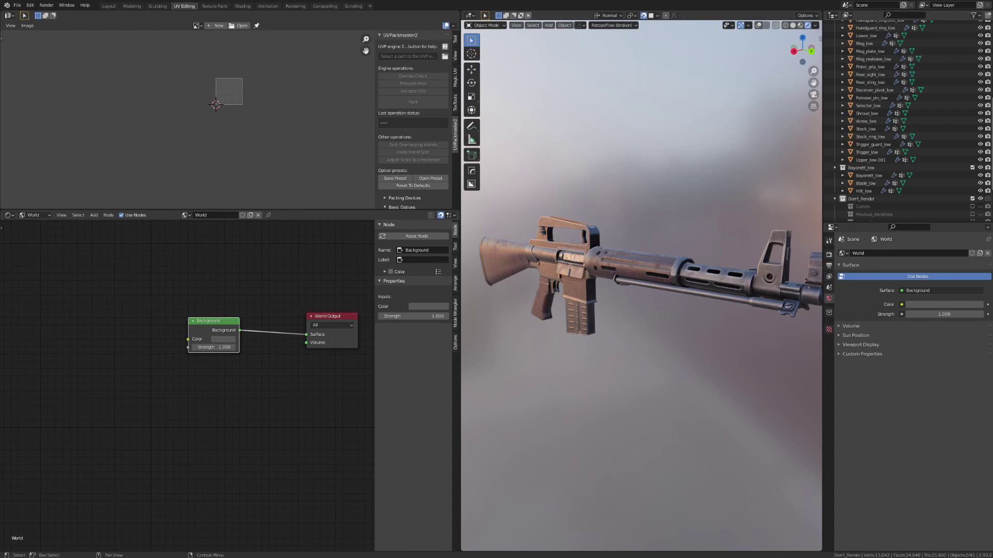
{"action": "left_click", "coordinate": [816, 26]}
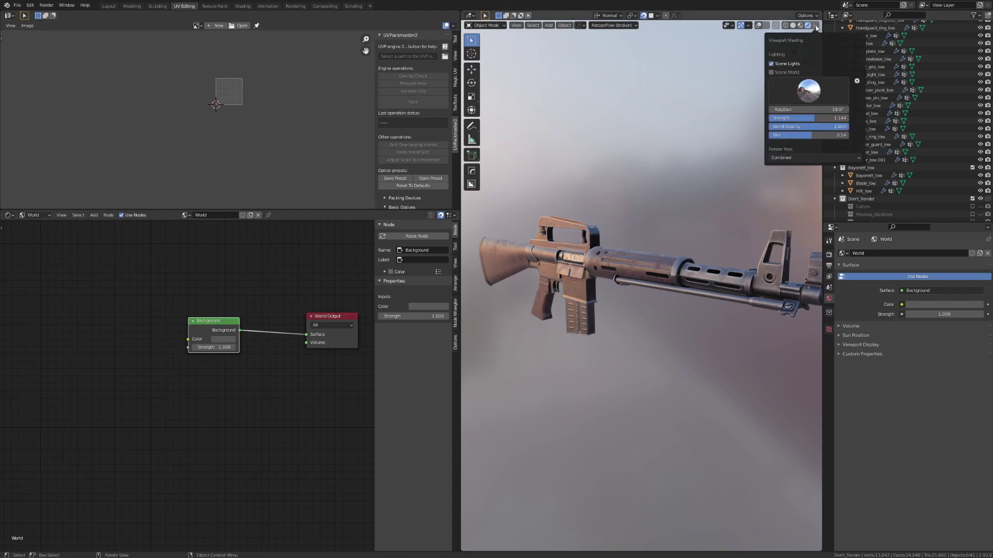
{"action": "left_click", "coordinate": [772, 72]}
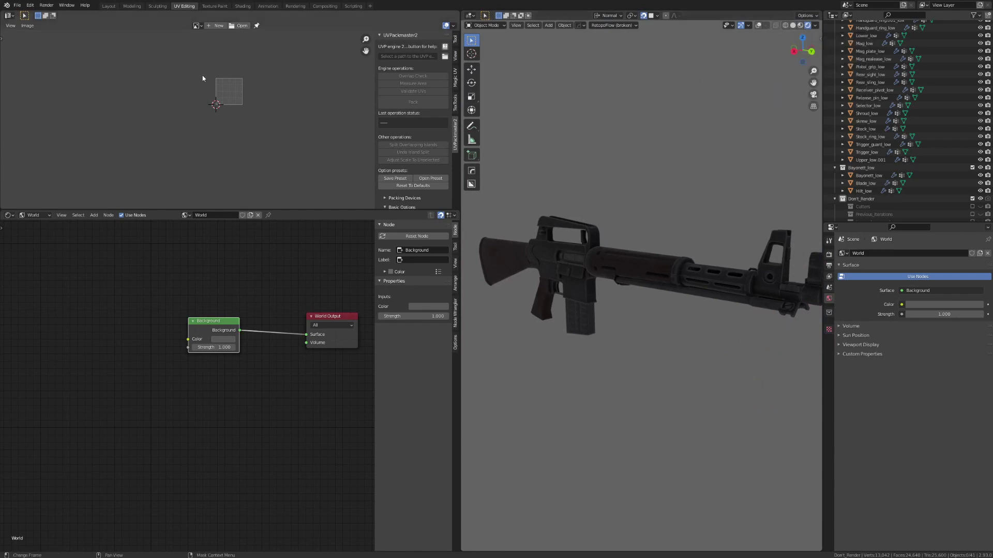
Display the syferfontein_1d_clear_2k.hdr image in the image editor.
{"action": "left_click", "coordinate": [199, 25]}
{"action": "scroll", "coordinate": [241, 101], "scroll_direction": "down", "scroll_amount": 8}
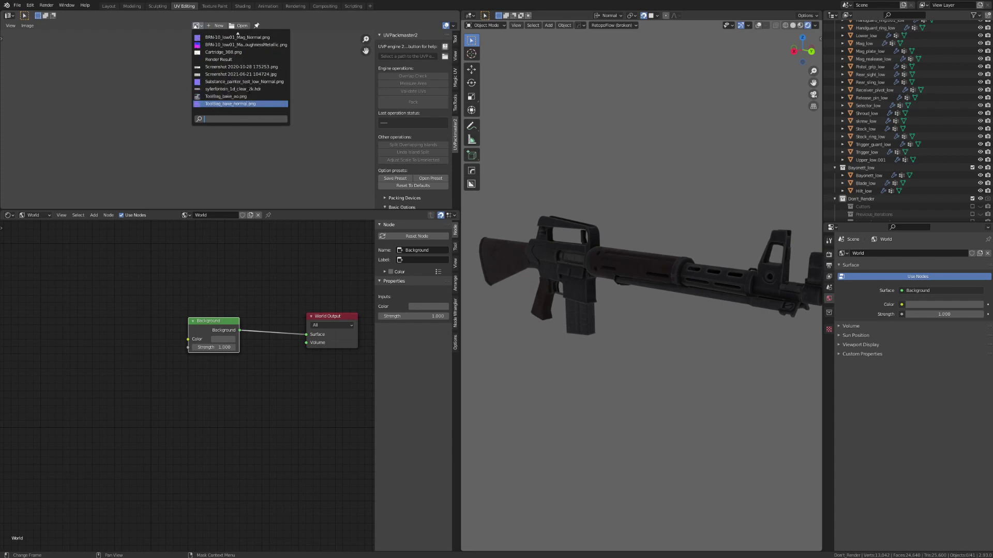
{"action": "scroll", "coordinate": [240, 77], "scroll_direction": "up", "scroll_amount": 4}
{"action": "scroll", "coordinate": [241, 78], "scroll_direction": "down", "scroll_amount": 2}
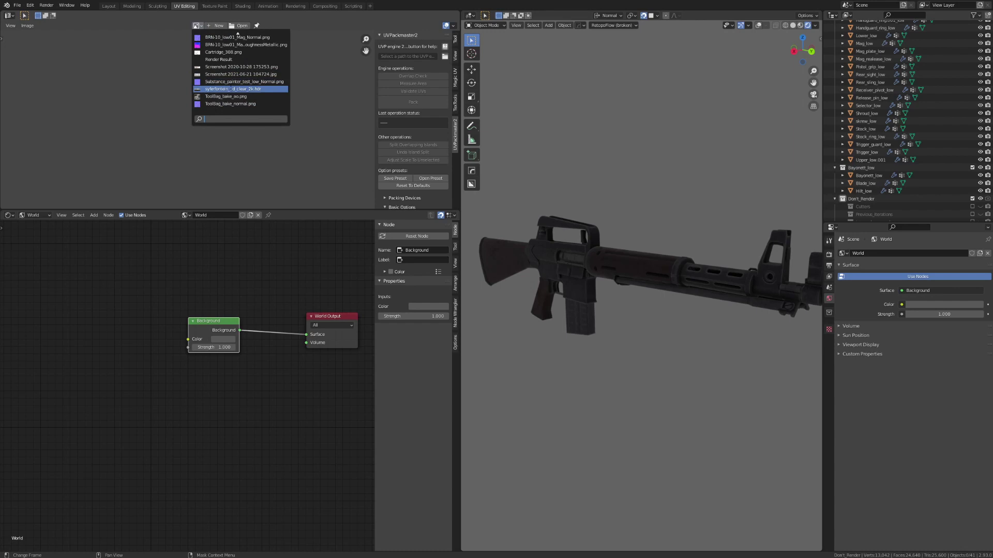
{"action": "left_click", "coordinate": [238, 89]}
{"action": "scroll", "coordinate": [239, 155], "scroll_direction": "up", "scroll_amount": 3}
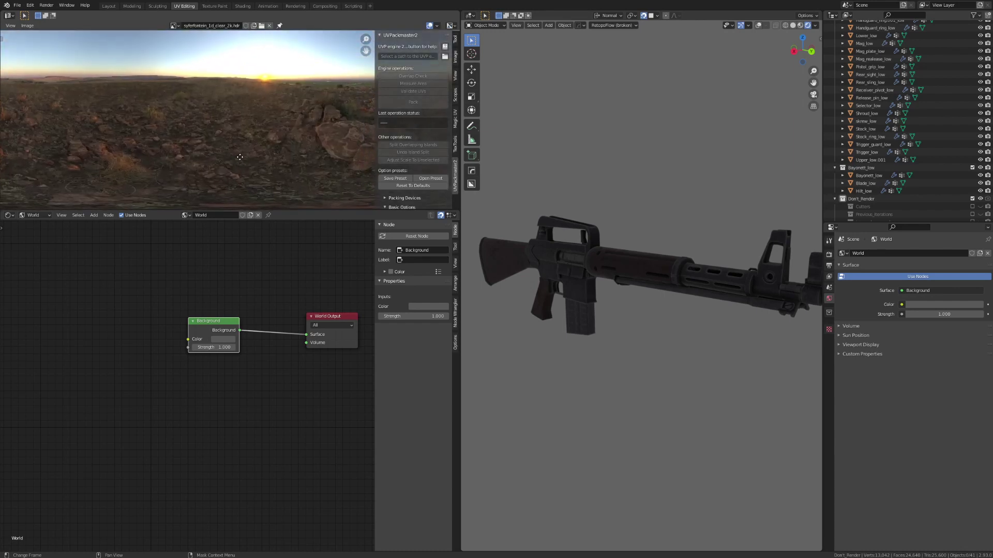
{"action": "middle_click_drag", "start_coordinate": [240, 157], "coordinate": [241, 157]}
{"action": "scroll", "coordinate": [207, 286], "scroll_direction": "down", "scroll_amount": 2}
Add an Environment Texture node beside the Background node in the World shader.
{"action": "middle_click_drag", "start_coordinate": [207, 287], "coordinate": [257, 253]}
{"action": "scroll", "coordinate": [188, 319], "scroll_direction": "up", "scroll_amount": 1}
{"action": "left_click", "coordinate": [145, 292]}
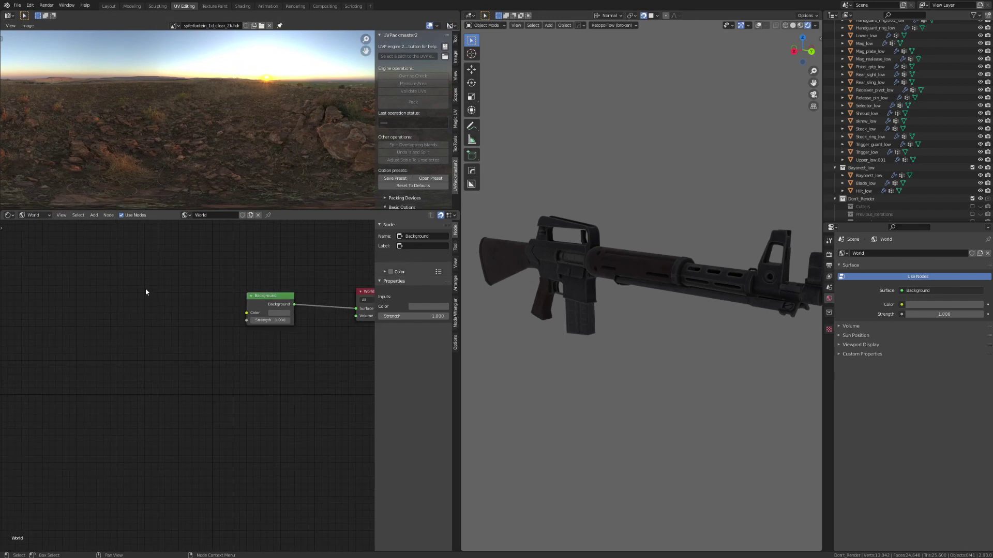
{"action": "key", "text": "shift+a"}
{"action": "left_click", "coordinate": [147, 288]}
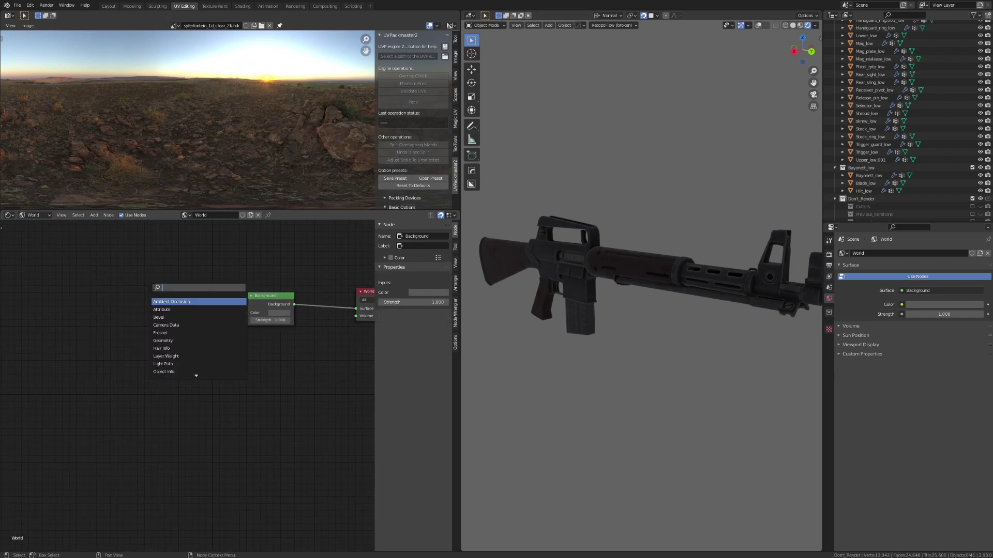
{"action": "type", "text": "env"}
{"action": "key", "text": "Return"}
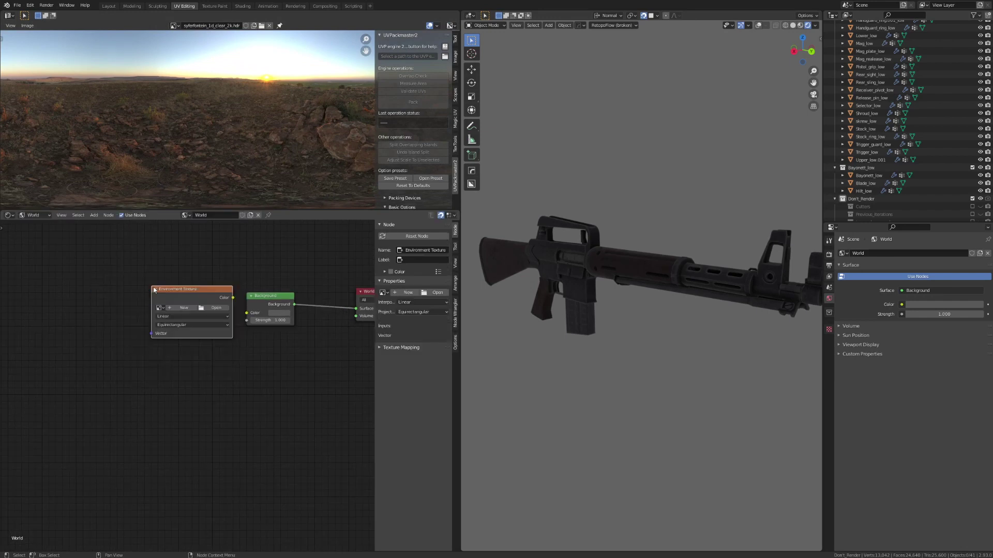
Assign syferfontein_1d_clear_2k.hdr to the Environment Texture node and connect its Color output to the Background node's Color input.
{"action": "left_click", "coordinate": [159, 307]}
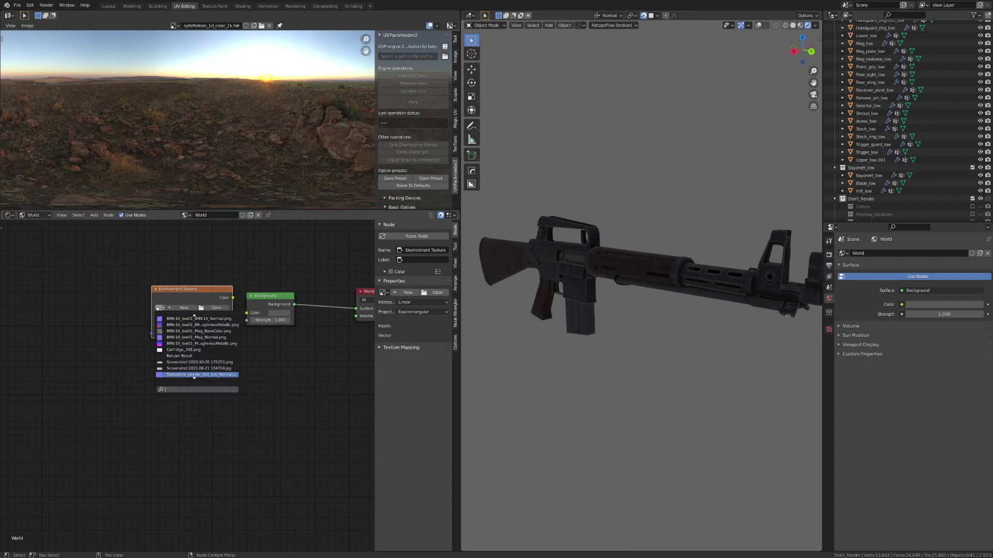
{"action": "key", "text": "Down"}
{"action": "key", "text": "Down"}
{"action": "key", "text": "Down"}
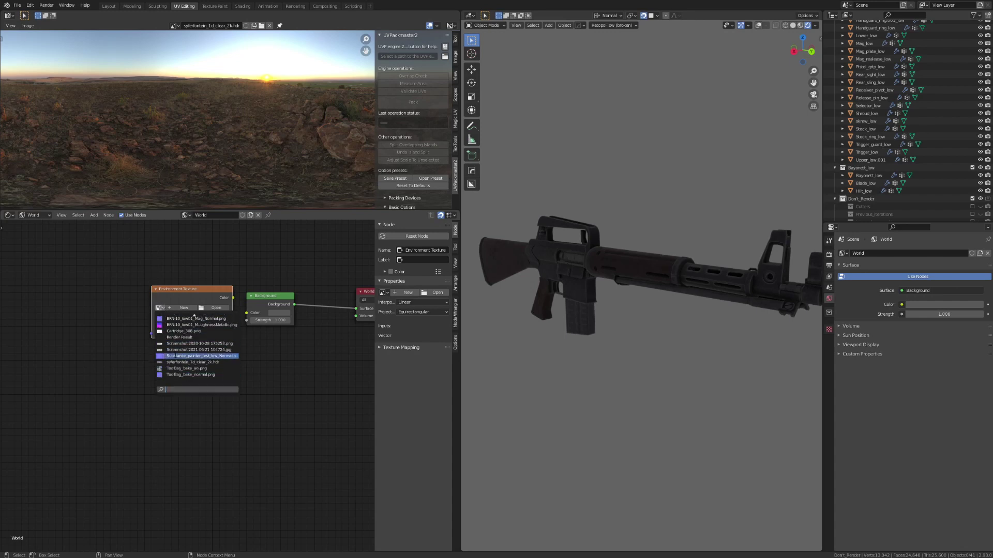
{"action": "left_click", "coordinate": [193, 362]}
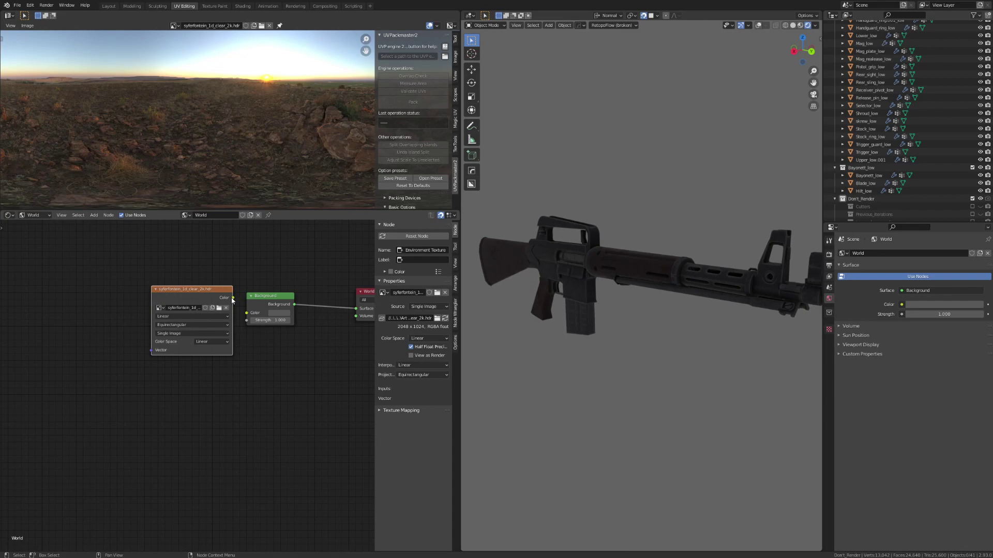
{"action": "left_click_drag", "start_coordinate": [233, 299], "coordinate": [247, 313]}
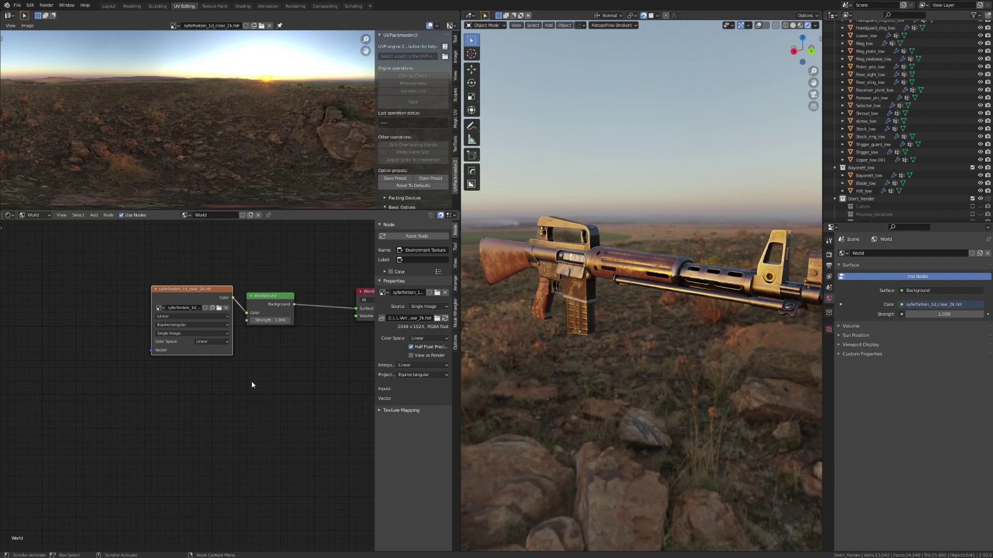
{"action": "middle_click_drag", "start_coordinate": [189, 295], "coordinate": [211, 302]}
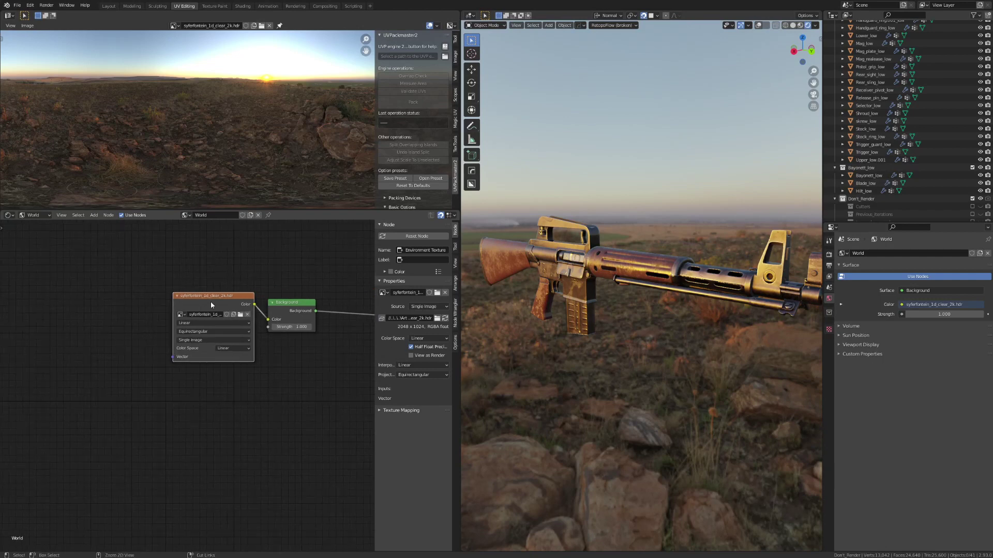
Add Texture Coordinate and Mapping nodes feeding the Environment Texture node, and space them farther from it.
{"action": "key", "text": "ctrl+t"}
{"action": "middle_click_drag", "start_coordinate": [193, 307], "coordinate": [250, 312]}
{"action": "middle_click_drag", "start_coordinate": [34, 270], "coordinate": [78, 265]}
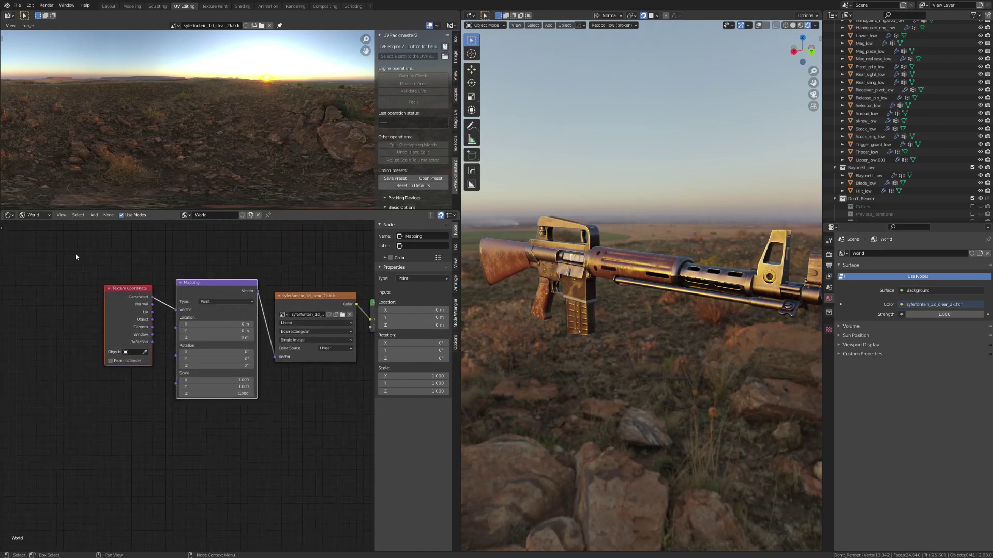
{"action": "left_click_drag", "start_coordinate": [60, 253], "coordinate": [211, 336]}
{"action": "key", "text": "g"}
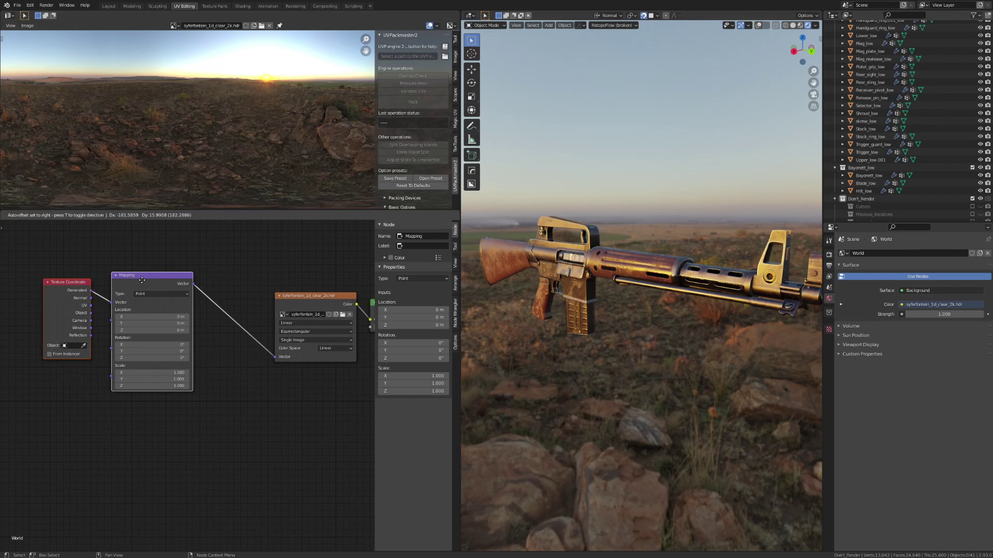
{"action": "left_click", "coordinate": [142, 280]}
Set the Mapping node's Z rotation to about 16.9° to turn the HDR lighting around the rifle.
{"action": "scroll", "coordinate": [215, 365], "scroll_direction": "up", "scroll_amount": 3}
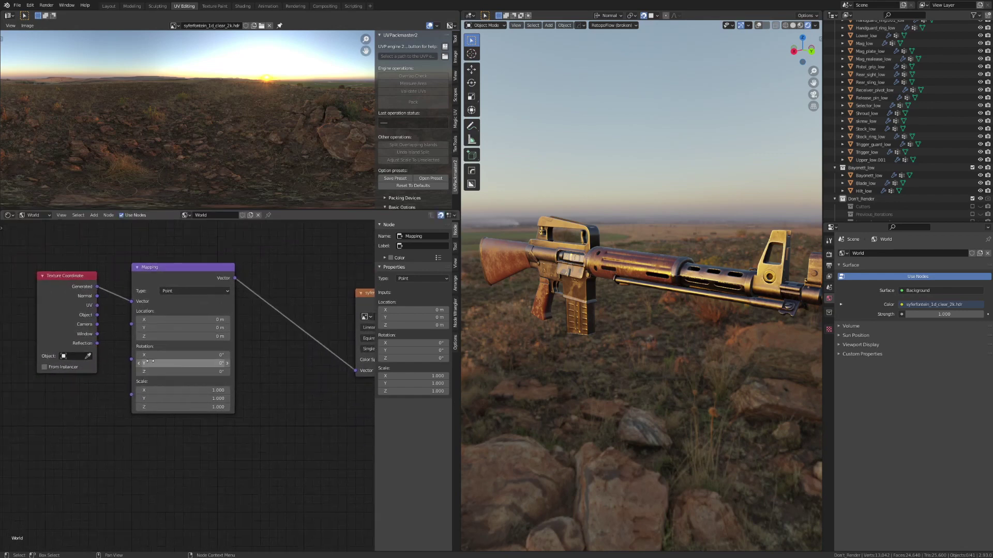
{"action": "left_click_drag", "start_coordinate": [157, 372], "coordinate": [241, 392]}
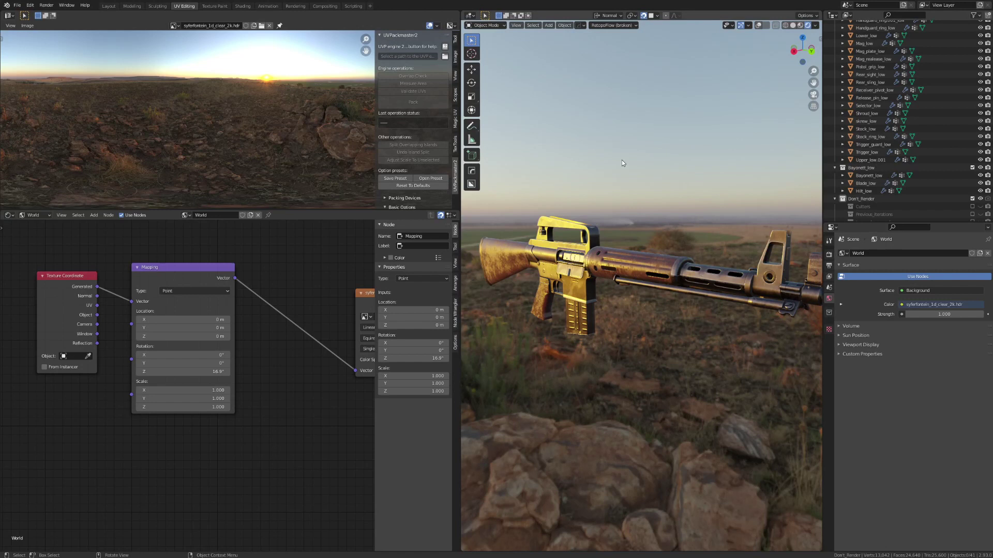
{"action": "middle_click_drag", "start_coordinate": [274, 301], "coordinate": [297, 274], "text": "ctrl"}
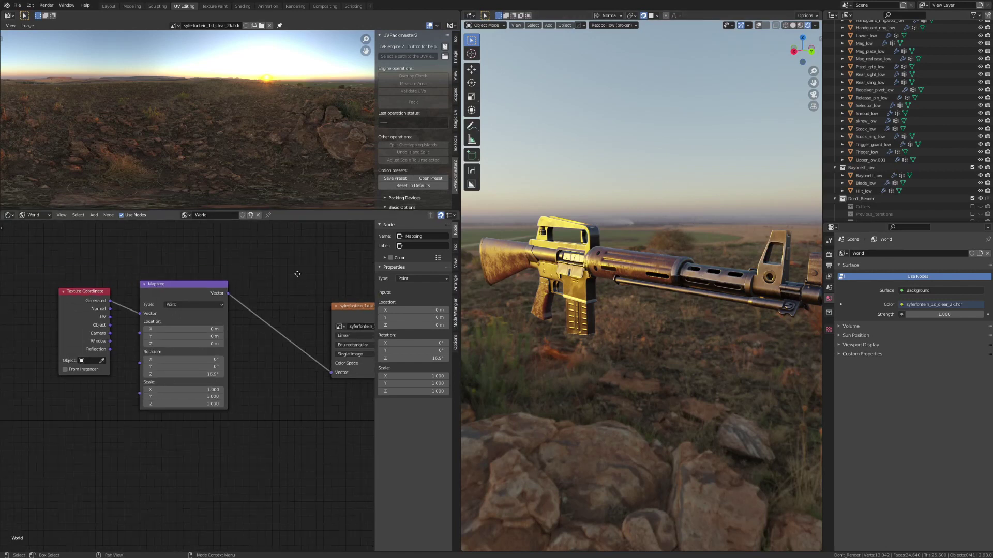
Move the Texture Coordinate, Mapping and Environment Texture nodes away from the Background node to make room between them.
{"action": "scroll", "coordinate": [297, 274], "scroll_direction": "down", "scroll_amount": 2}
{"action": "left_click_drag", "start_coordinate": [72, 267], "coordinate": [312, 391]}
{"action": "key", "text": "g"}
{"action": "left_click", "coordinate": [160, 381]}
Add a MixRGB node on the link between the Environment Texture and Background nodes.
{"action": "left_click", "coordinate": [259, 290]}
{"action": "key", "text": "shift+a"}
{"action": "left_click", "coordinate": [258, 290]}
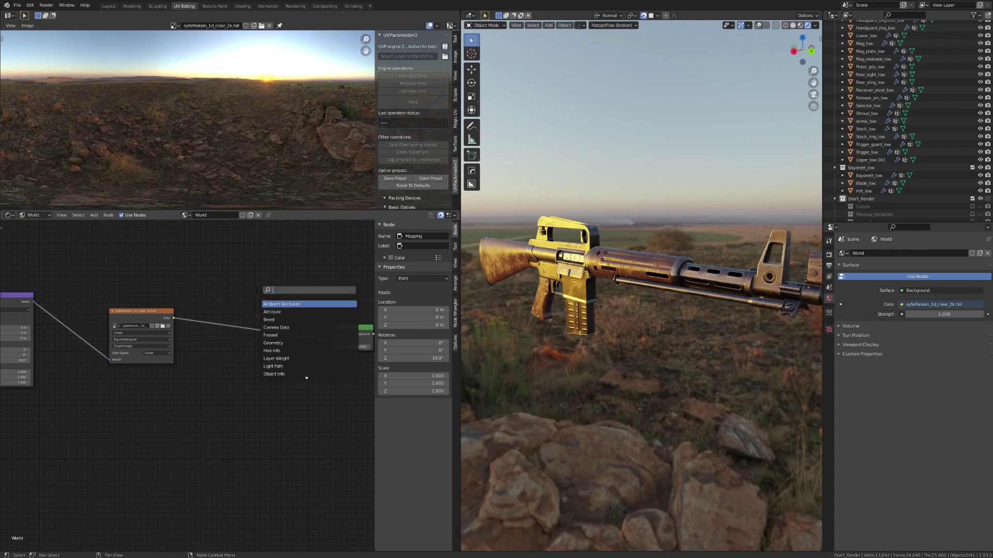
{"action": "type", "text": "mix"}
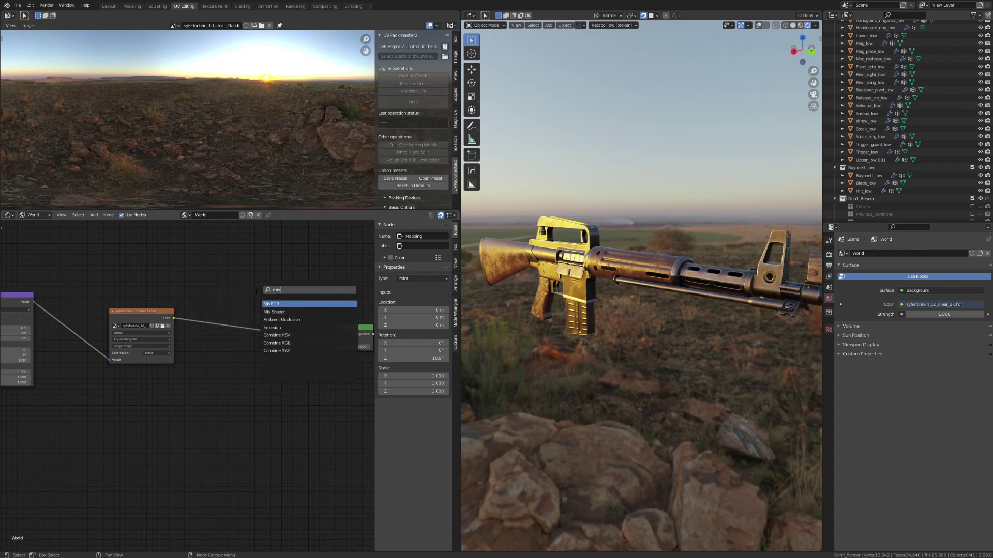
{"action": "key", "text": "Return"}
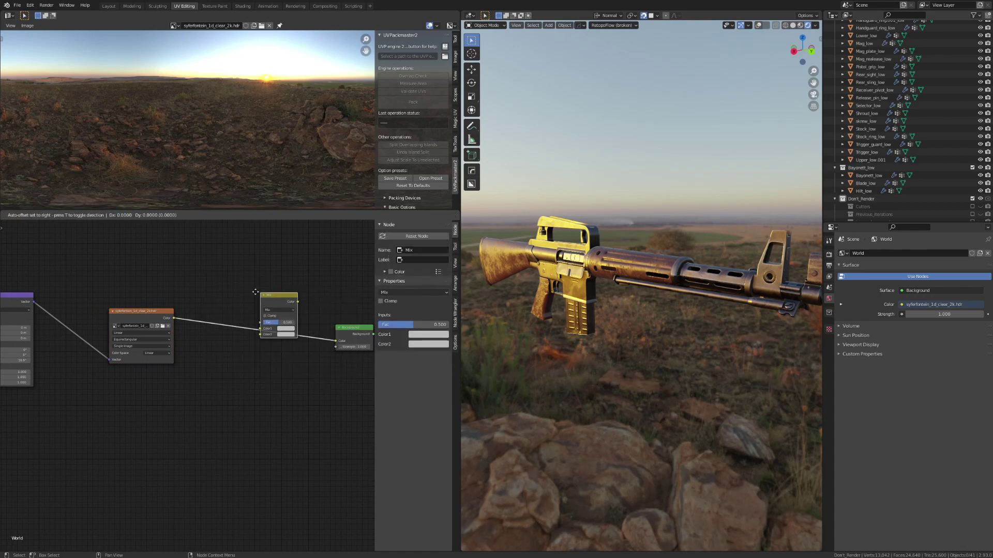
{"action": "left_click", "coordinate": [251, 276]}
{"action": "scroll", "coordinate": [250, 276], "scroll_direction": "up", "scroll_amount": 4}
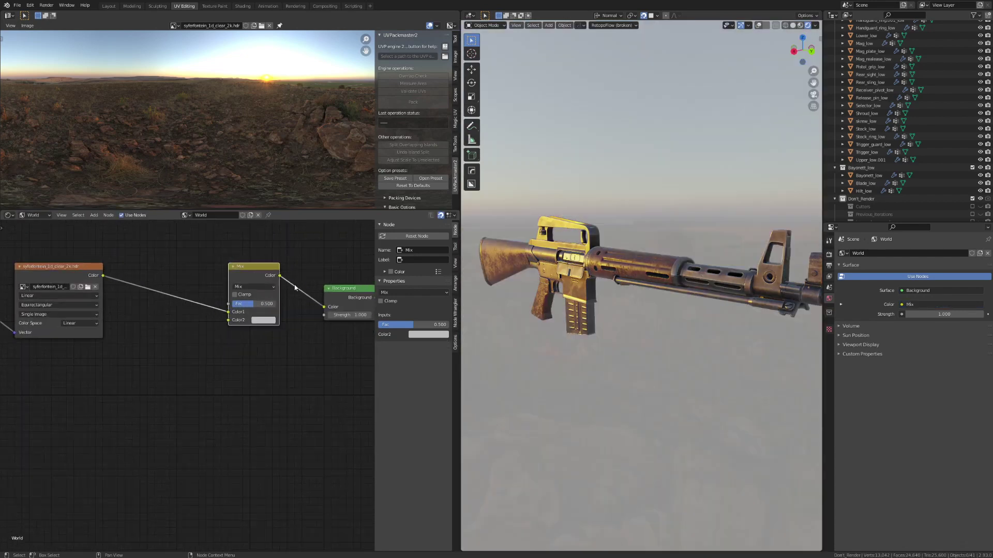
Add a Light Path node and connect its Is Camera Ray output to the Mix node's Fac input.
{"action": "middle_click_drag", "start_coordinate": [297, 287], "coordinate": [240, 361]}
{"action": "left_click", "coordinate": [251, 330]}
{"action": "key", "text": "shift+a"}
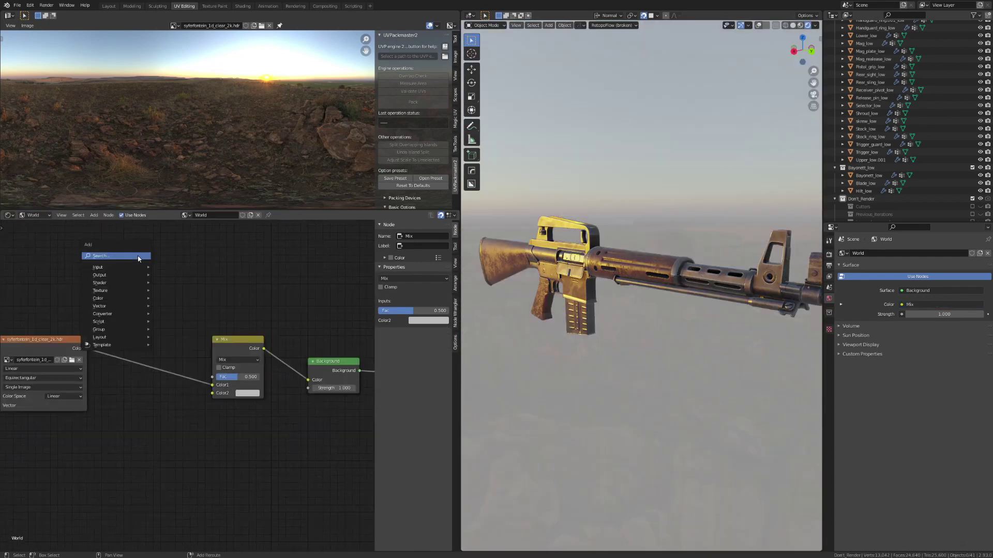
{"action": "left_click", "coordinate": [138, 257]}
{"action": "left_click", "coordinate": [152, 332]}
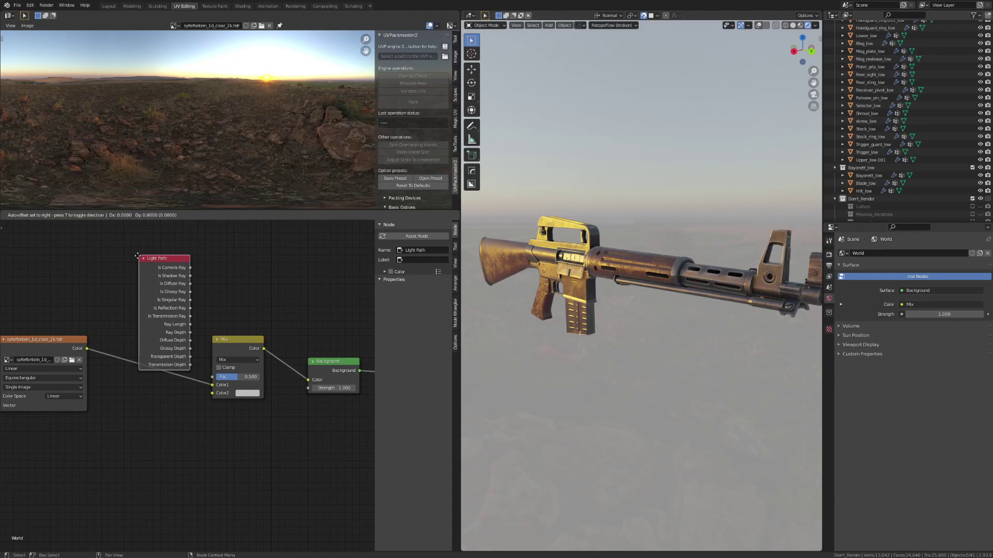
{"action": "left_click", "coordinate": [197, 239]}
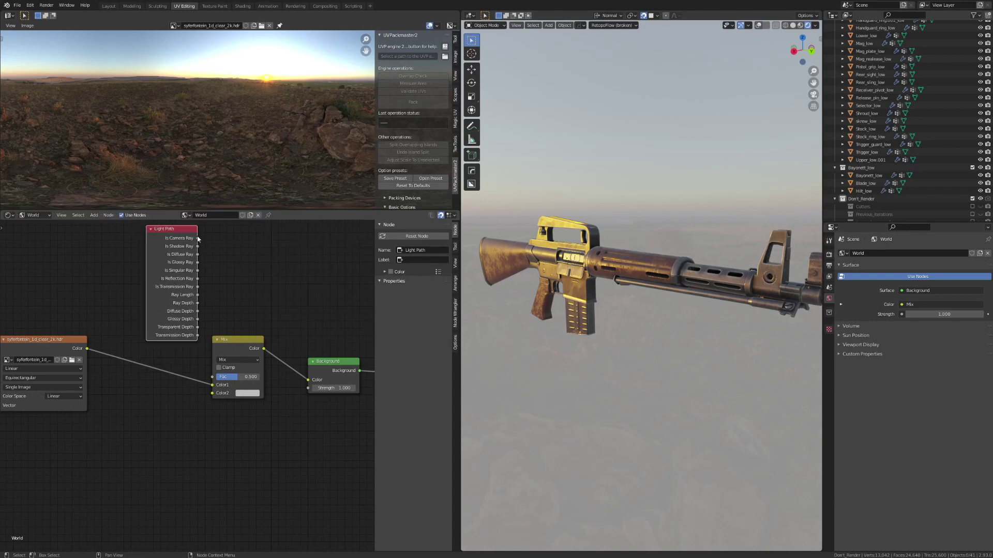
{"action": "left_click_drag", "start_coordinate": [197, 239], "coordinate": [212, 377]}
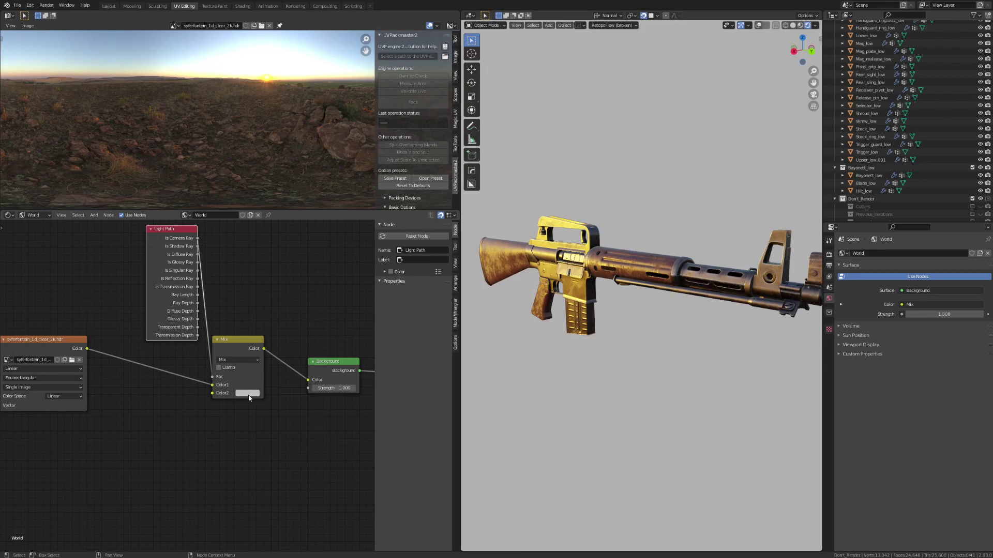
Darken the Mix node's Color2 to a very dark grey for the visible background.
{"action": "left_click", "coordinate": [247, 394]}
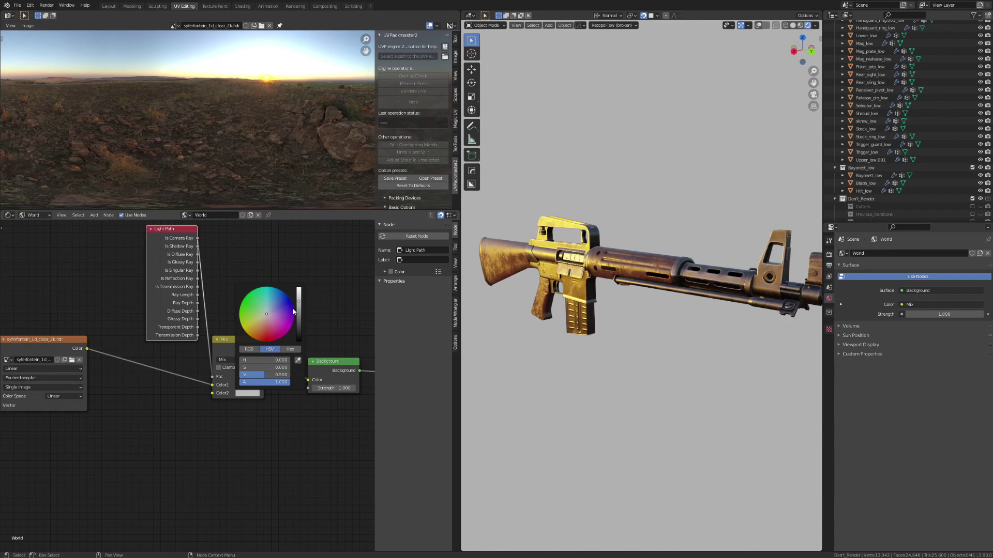
{"action": "left_click_drag", "start_coordinate": [298, 301], "coordinate": [300, 335]}
{"action": "left_click", "coordinate": [299, 335]}
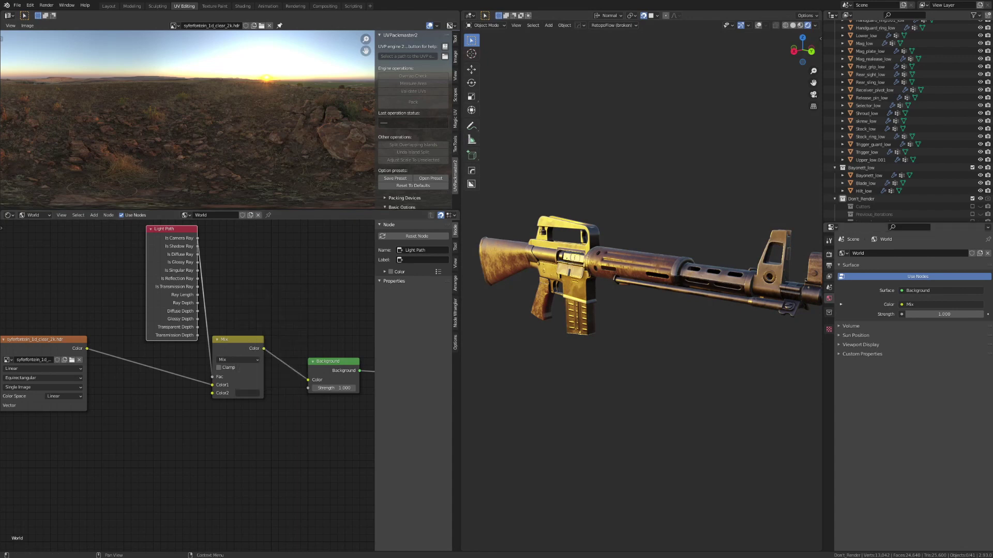
Set the Background node's Strength to 0.2.
{"action": "scroll", "coordinate": [88, 396], "scroll_direction": "down", "scroll_amount": 1}
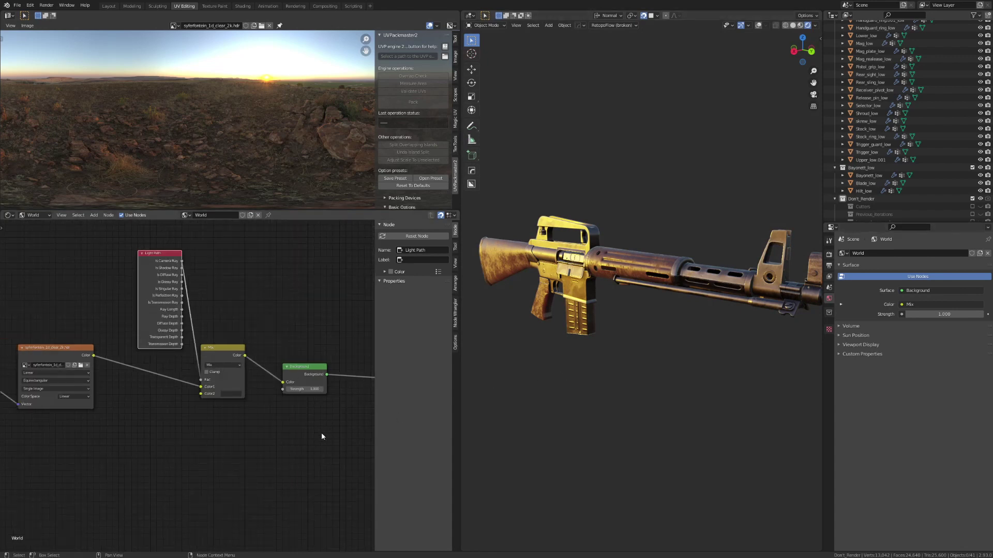
{"action": "scroll", "coordinate": [211, 403], "scroll_direction": "up", "scroll_amount": 3}
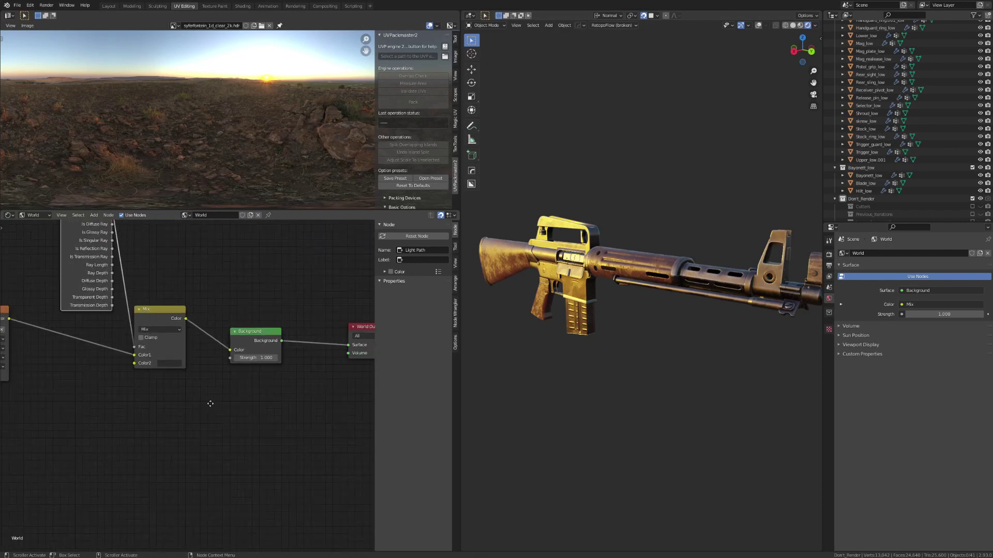
{"action": "left_click", "coordinate": [250, 334]}
{"action": "type", "text": "2"}
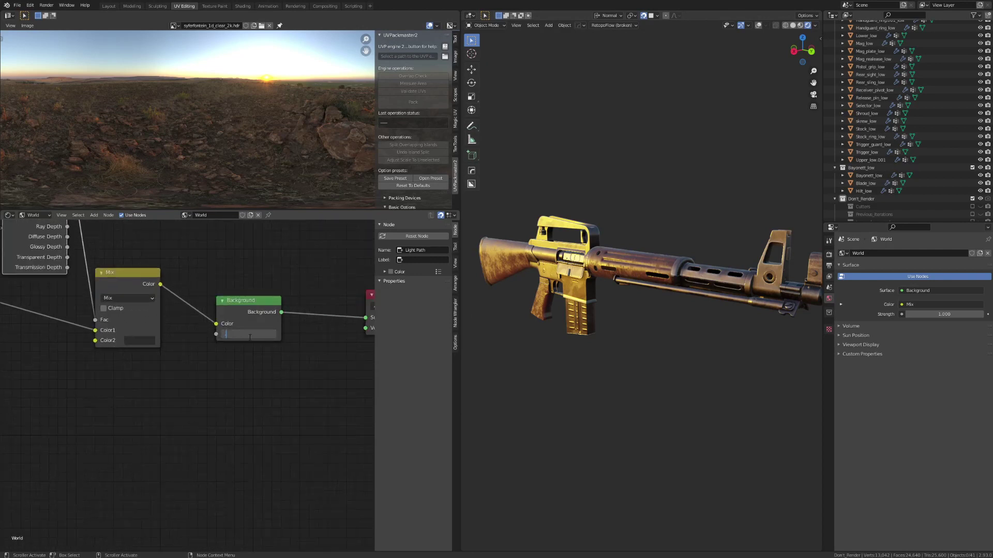
{"action": "key", "text": "Return"}
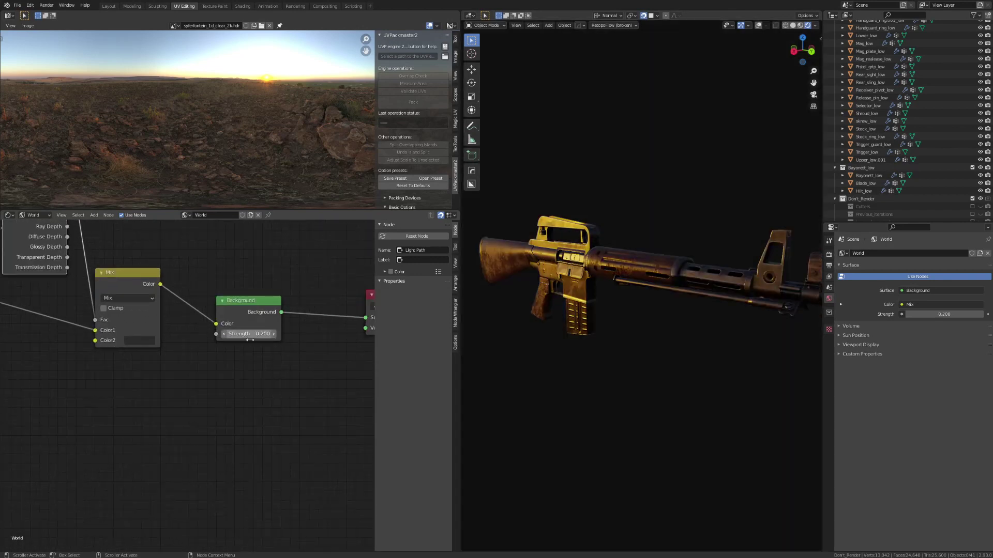
Lighten the Mix node's Color2 to a medium grey.
{"action": "left_click", "coordinate": [138, 341]}
{"action": "left_click_drag", "start_coordinate": [204, 263], "coordinate": [204, 233]}
{"action": "left_click", "coordinate": [179, 416]}
Set the Mapping node's Z rotation to about 6.7°.
{"action": "middle_click_drag", "start_coordinate": [202, 417], "coordinate": [337, 455]}
{"action": "scroll", "coordinate": [123, 411], "scroll_direction": "down", "scroll_amount": 3}
{"action": "middle_click_drag", "start_coordinate": [123, 411], "coordinate": [182, 398]}
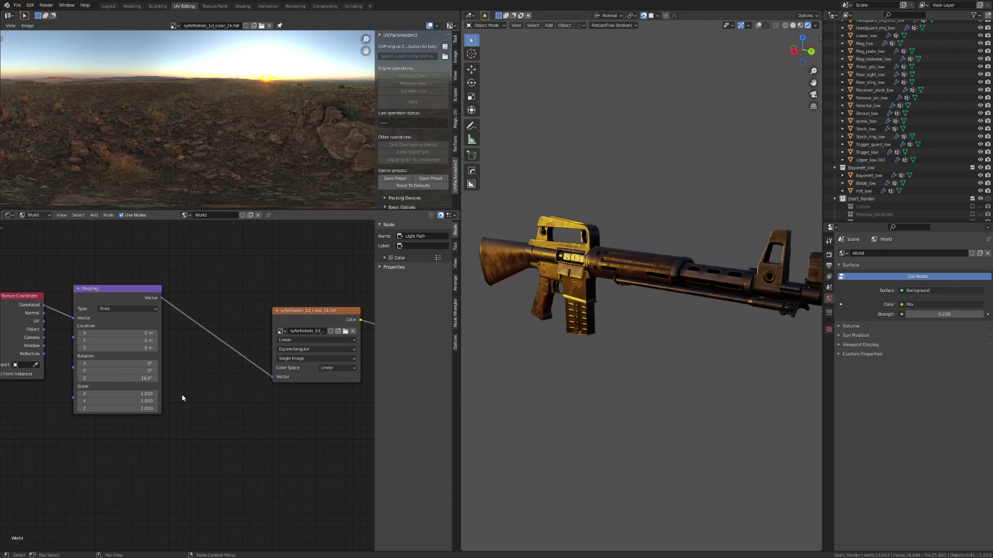
{"action": "left_click_drag", "start_coordinate": [102, 378], "coordinate": [77, 378]}
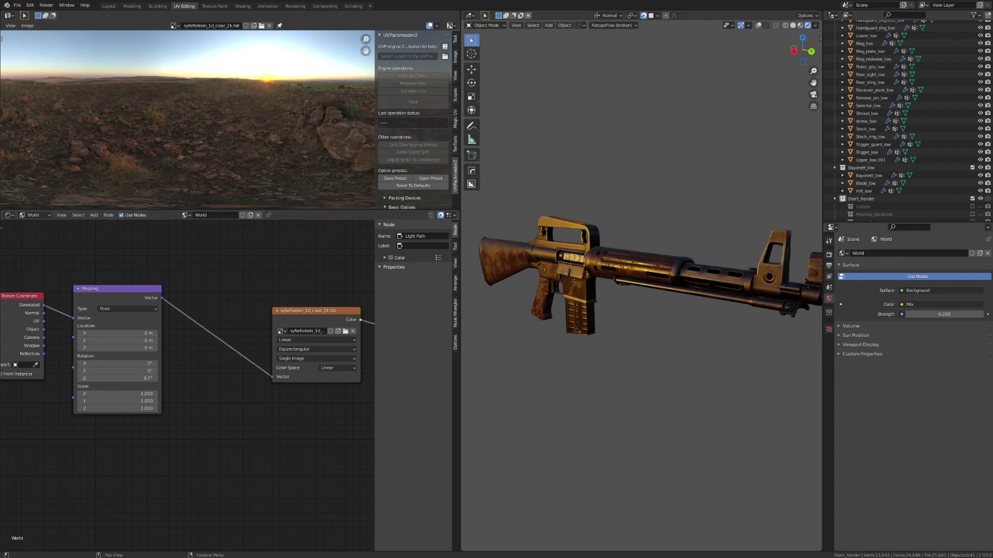
Connect the Environment Texture's Color directly to the Background node's Color, bypassing the Mix node, and set the Strength to 1.
{"action": "scroll", "coordinate": [443, 376], "scroll_direction": "up", "scroll_amount": 1}
{"action": "middle_click_drag", "start_coordinate": [233, 455], "coordinate": [128, 423]}
{"action": "scroll", "coordinate": [180, 428], "scroll_direction": "down", "scroll_amount": 1}
{"action": "middle_click_drag", "start_coordinate": [225, 405], "coordinate": [170, 402]}
{"action": "scroll", "coordinate": [187, 394], "scroll_direction": "up", "scroll_amount": 3}
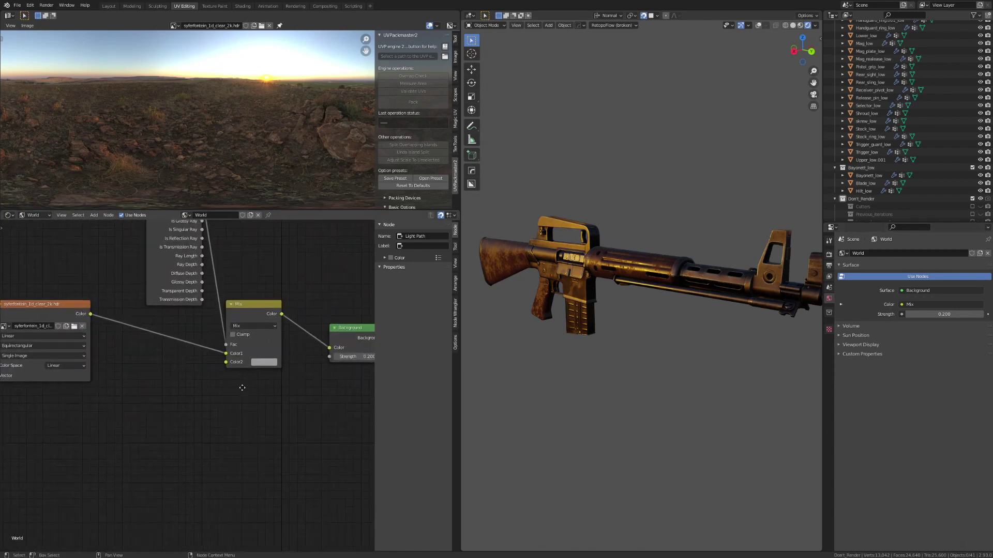
{"action": "middle_click_drag", "start_coordinate": [241, 388], "coordinate": [213, 393]}
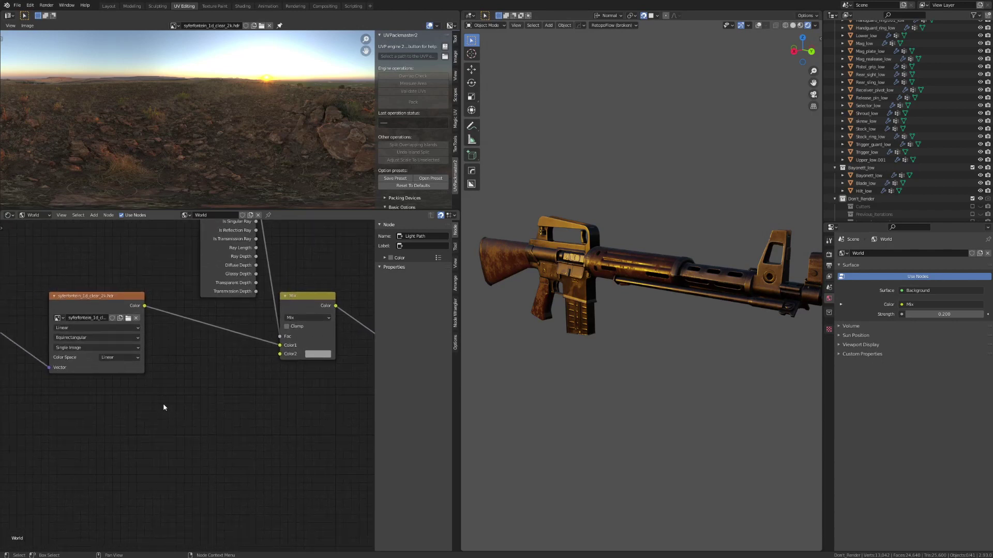
{"action": "middle_click_drag", "start_coordinate": [238, 351], "coordinate": [222, 362]}
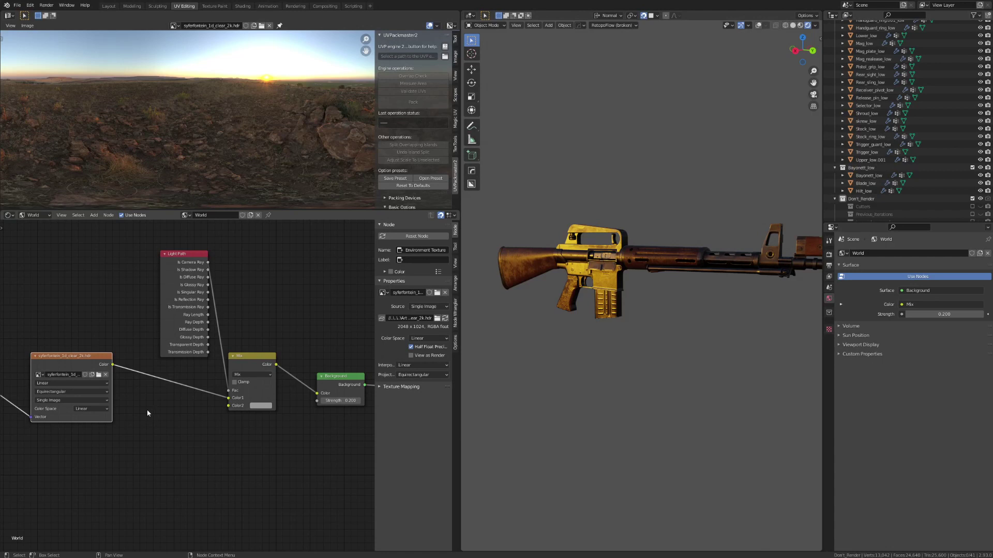
{"action": "left_click_drag", "start_coordinate": [113, 367], "coordinate": [317, 393]}
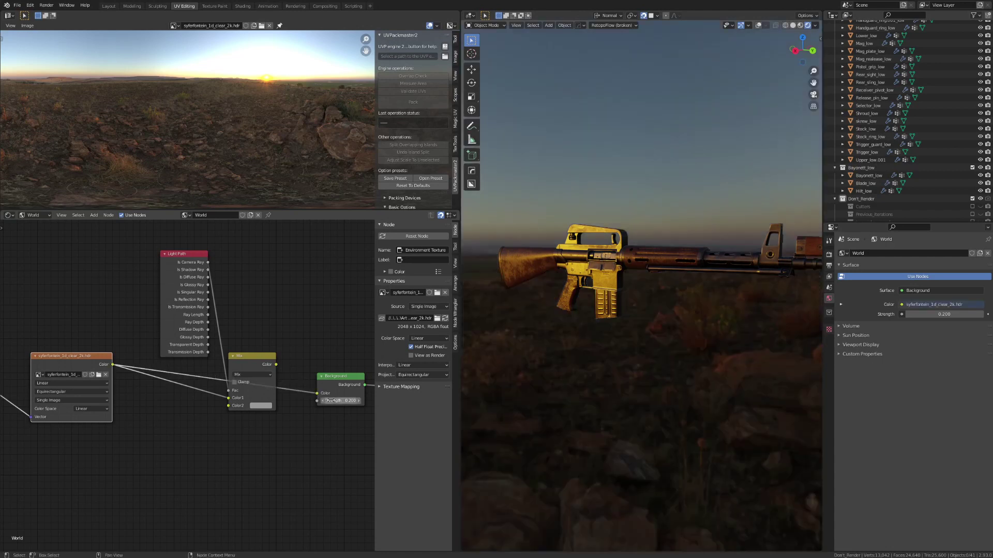
{"action": "left_click", "coordinate": [338, 401]}
{"action": "type", "text": "1"}
{"action": "key", "text": "Return"}
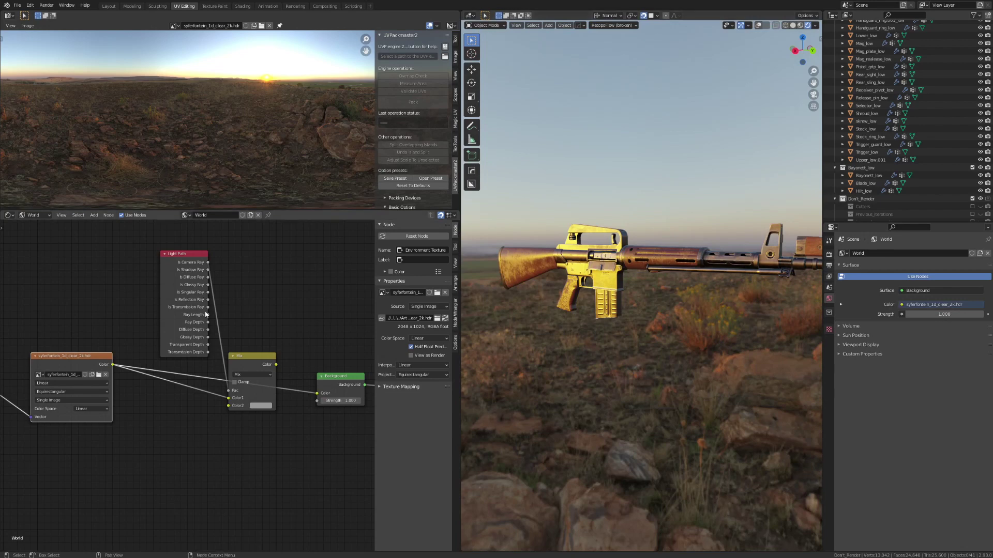
Move the Texture Coordinate and Mapping nodes farther from the Environment Texture node to make room for another node.
{"action": "middle_click_drag", "start_coordinate": [641, 310], "coordinate": [672, 296]}
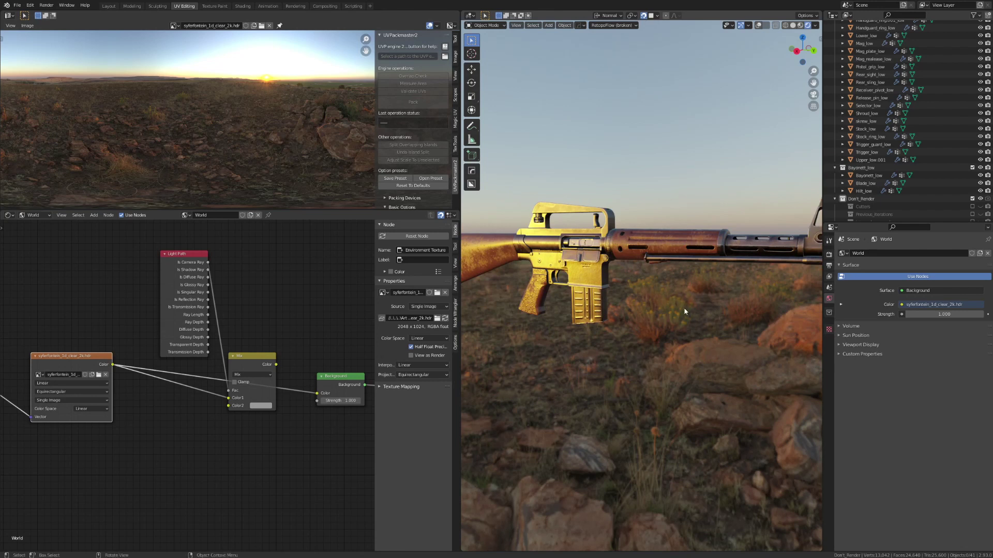
{"action": "middle_click_drag", "start_coordinate": [632, 309], "coordinate": [690, 283]}
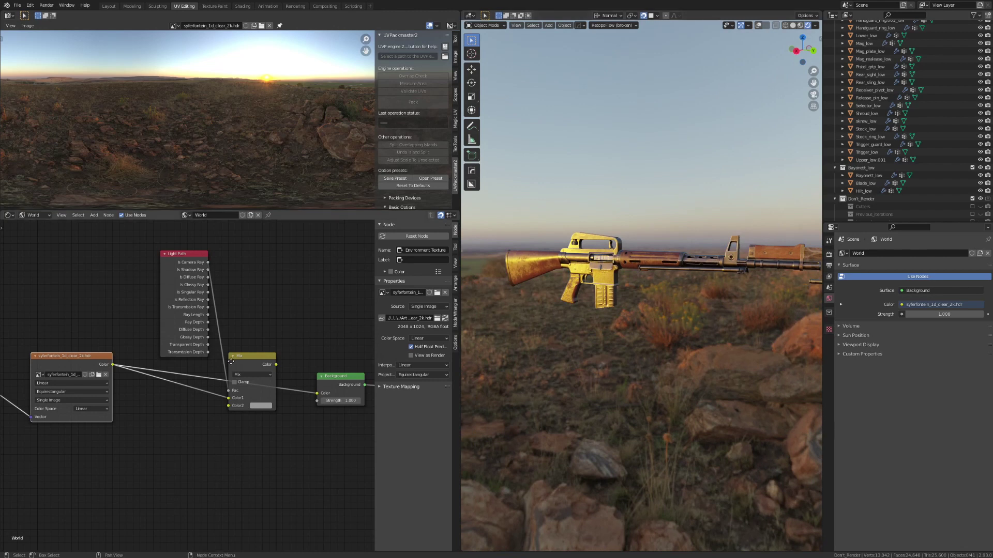
{"action": "middle_click_drag", "start_coordinate": [231, 361], "coordinate": [259, 339]}
{"action": "scroll", "coordinate": [181, 383], "scroll_direction": "down", "scroll_amount": 3}
{"action": "middle_click_drag", "start_coordinate": [163, 377], "coordinate": [327, 352]}
{"action": "middle_click_drag", "start_coordinate": [26, 327], "coordinate": [41, 313]}
{"action": "scroll", "coordinate": [69, 331], "scroll_direction": "down", "scroll_amount": 1}
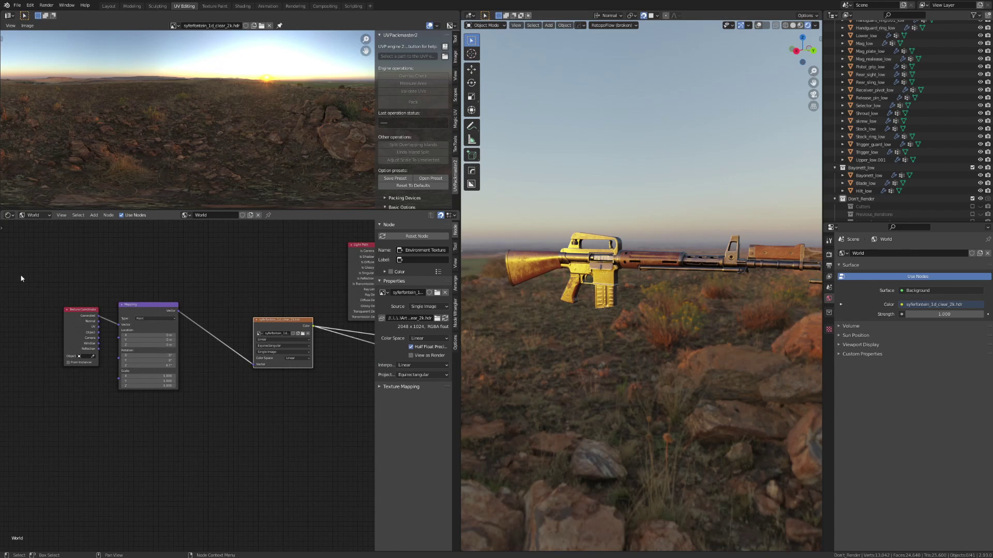
{"action": "left_click_drag", "start_coordinate": [20, 278], "coordinate": [146, 373]}
{"action": "left_click_drag", "start_coordinate": [142, 313], "coordinate": [54, 311]}
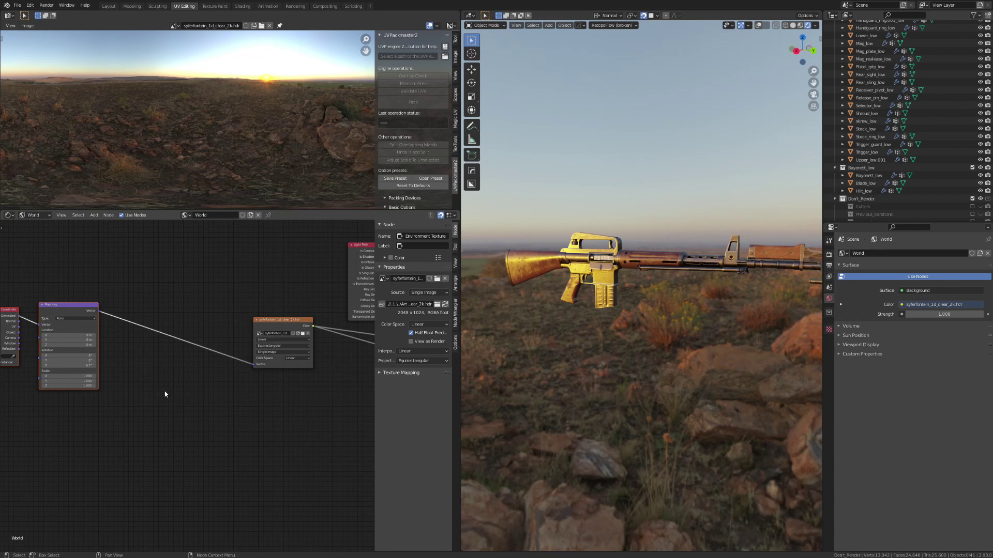
Add the Blurring node group and insert it on the link between the Mapping and Environment Texture nodes.
{"action": "middle_click_drag", "start_coordinate": [163, 393], "coordinate": [204, 397]}
{"action": "scroll", "coordinate": [203, 392], "scroll_direction": "up", "scroll_amount": 1}
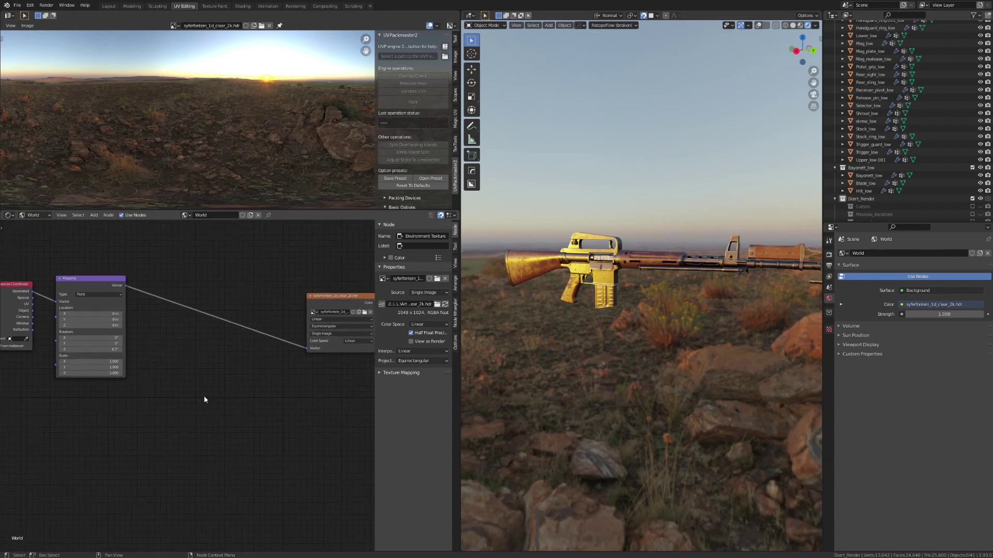
{"action": "key", "text": "shift+a"}
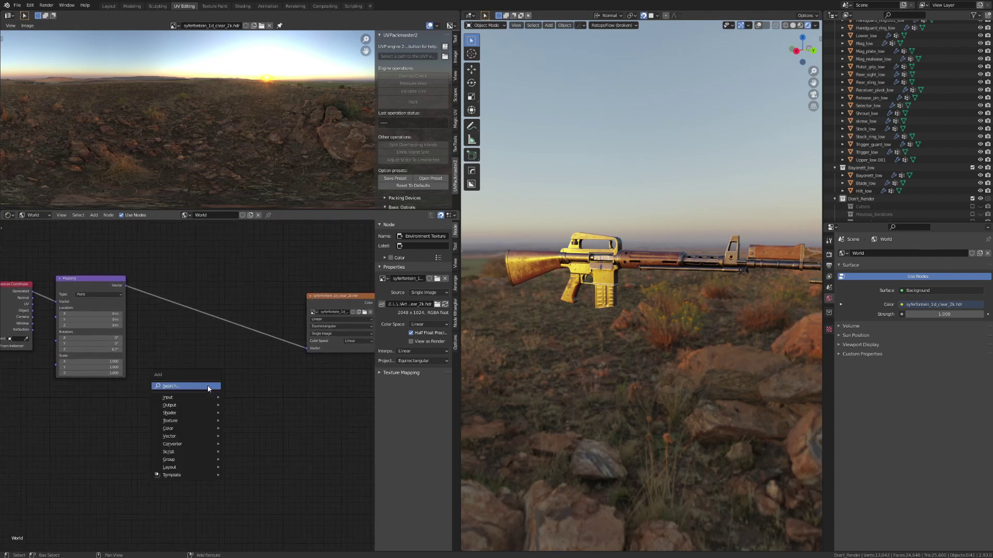
{"action": "mouse_move", "coordinate": [194, 460]}
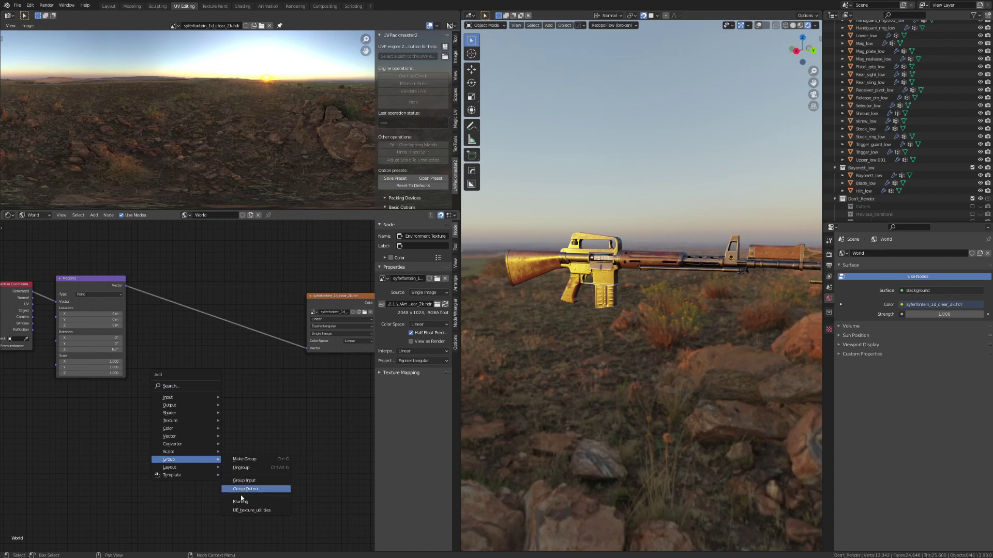
{"action": "left_click", "coordinate": [241, 502]}
{"action": "left_click", "coordinate": [210, 388]}
{"action": "scroll", "coordinate": [228, 394], "scroll_direction": "up", "scroll_amount": 1}
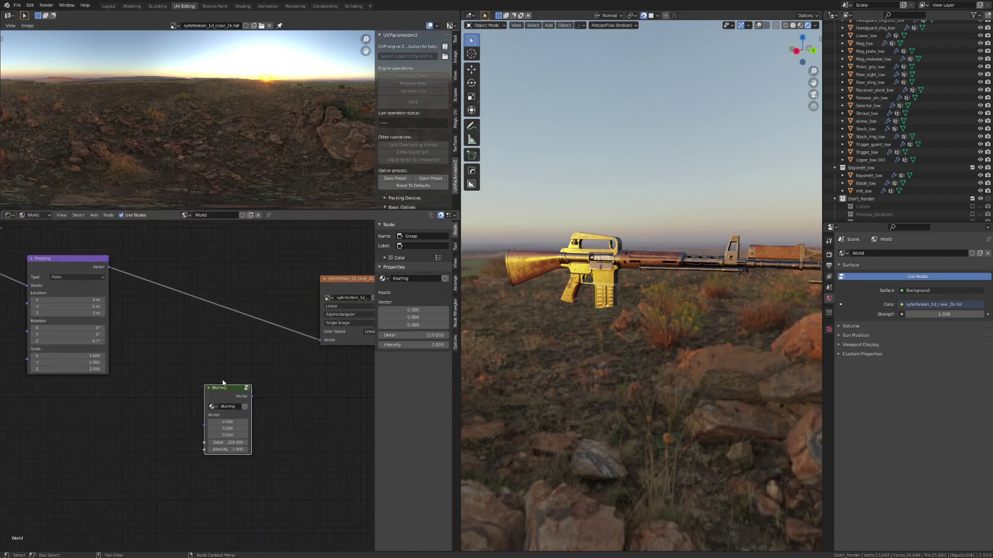
{"action": "left_click_drag", "start_coordinate": [224, 400], "coordinate": [231, 293]}
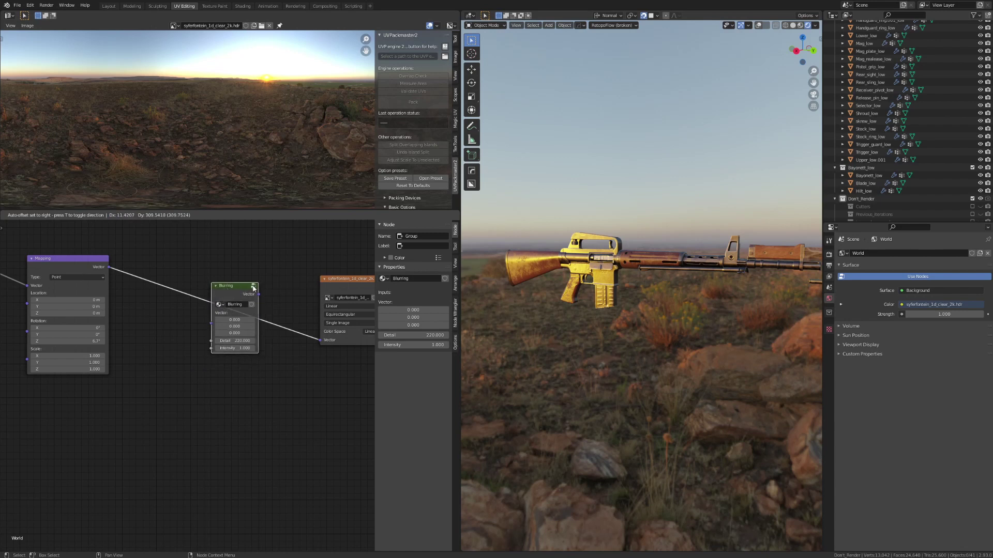
{"action": "left_click_drag", "start_coordinate": [253, 289], "coordinate": [252, 288]}
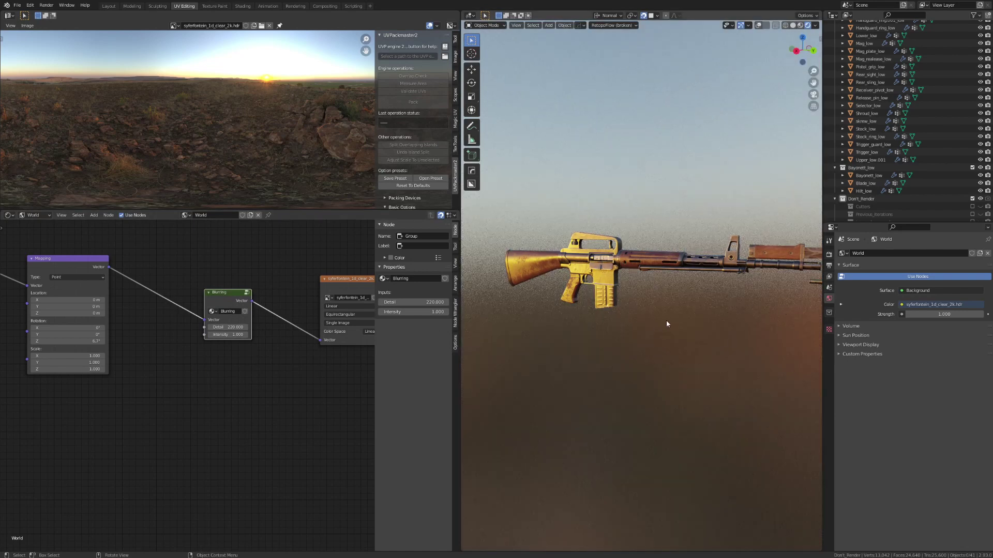
Set the Blurring node's Intensity to 0.1 and check the blurred background around the rifle.
{"action": "left_click", "coordinate": [228, 335]}
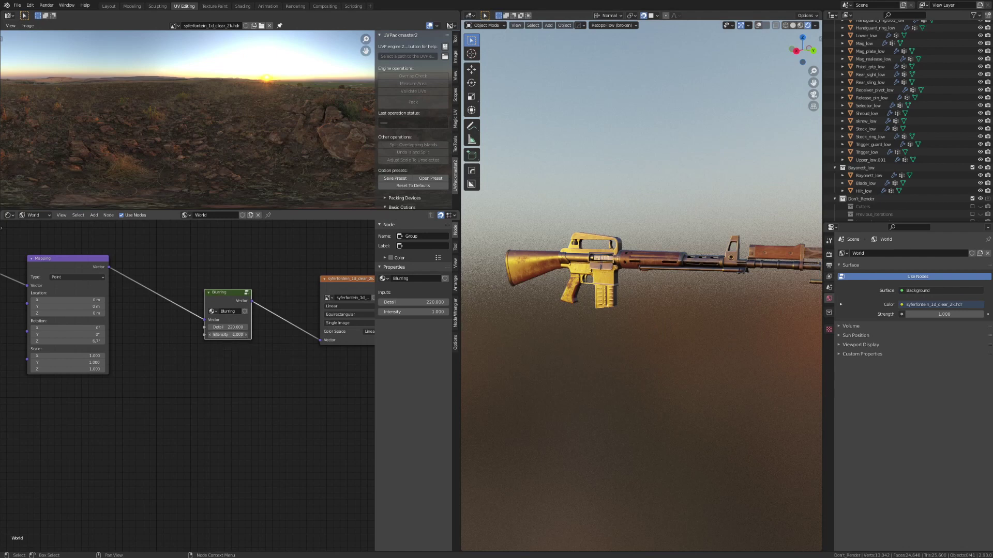
{"action": "key", "text": "BackSpace"}
{"action": "type", "text": ".1"}
{"action": "key", "text": "Return"}
{"action": "scroll", "coordinate": [643, 385], "scroll_direction": "up", "scroll_amount": 3}
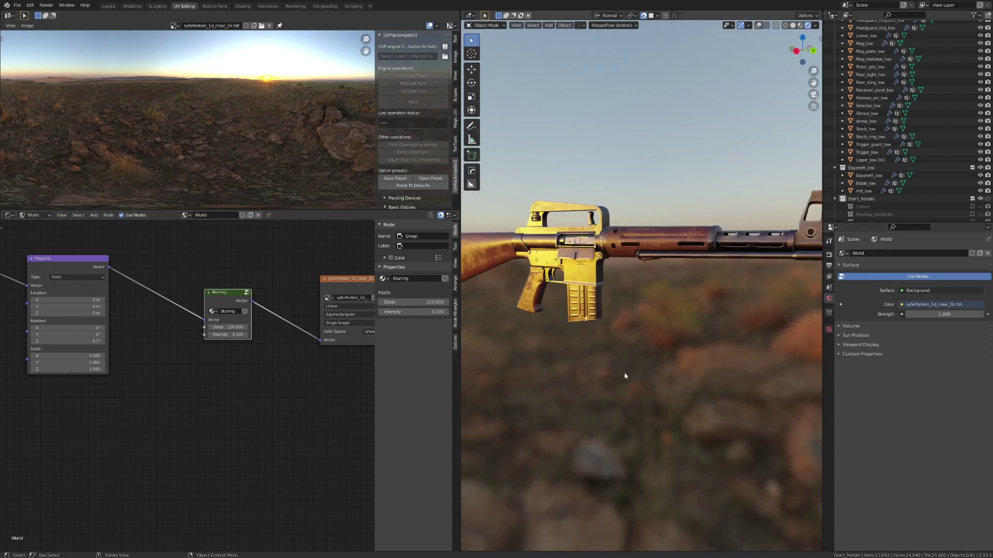
{"action": "scroll", "coordinate": [632, 372], "scroll_direction": "down", "scroll_amount": 3}
{"action": "middle_click_drag", "start_coordinate": [665, 348], "coordinate": [702, 335]}
{"action": "scroll", "coordinate": [681, 334], "scroll_direction": "up", "scroll_amount": 3}
{"action": "middle_click_drag", "start_coordinate": [622, 294], "coordinate": [707, 282]}
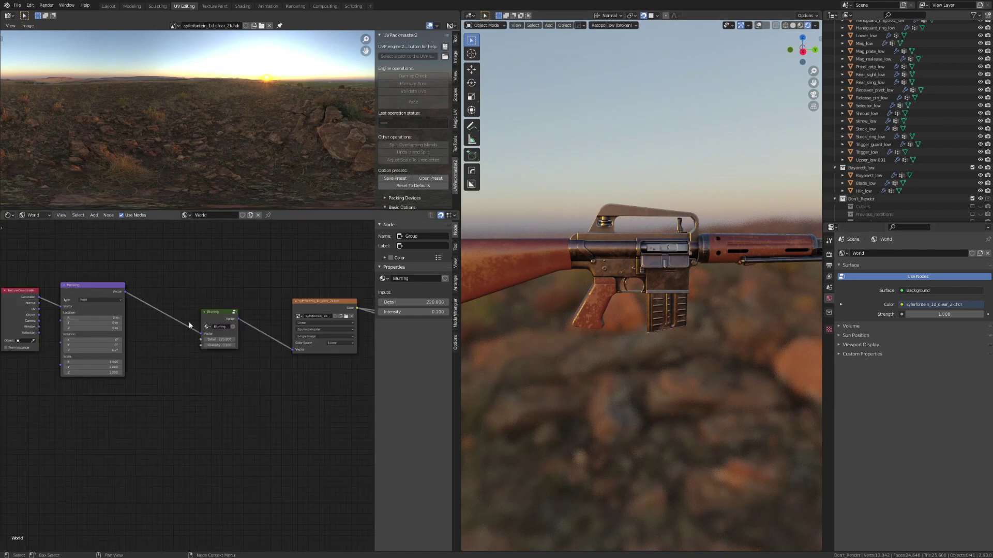
Connect the Mapping node's Vector directly to the Environment Texture, bypassing Blurring, and link the Mix node's Color to the Background node's Color.
{"action": "middle_click_drag", "start_coordinate": [252, 322], "coordinate": [160, 314]}
{"action": "scroll", "coordinate": [217, 306], "scroll_direction": "down", "scroll_amount": 3}
{"action": "left_click_drag", "start_coordinate": [55, 307], "coordinate": [188, 353]}
{"action": "middle_click_drag", "start_coordinate": [314, 345], "coordinate": [232, 344]}
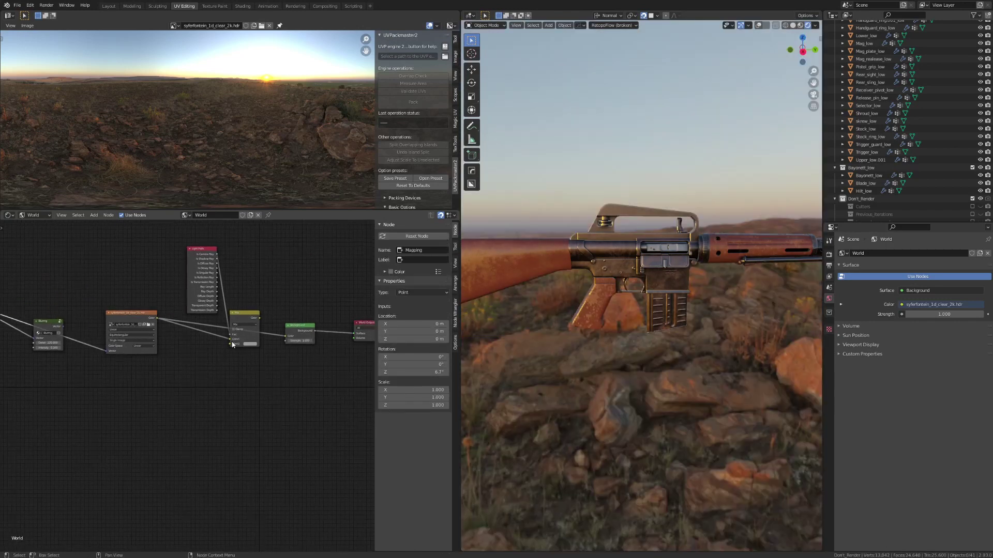
{"action": "left_click_drag", "start_coordinate": [260, 318], "coordinate": [286, 336]}
Change the Mix node's Color2 to a very dark navy blue.
{"action": "left_click", "coordinate": [252, 344]}
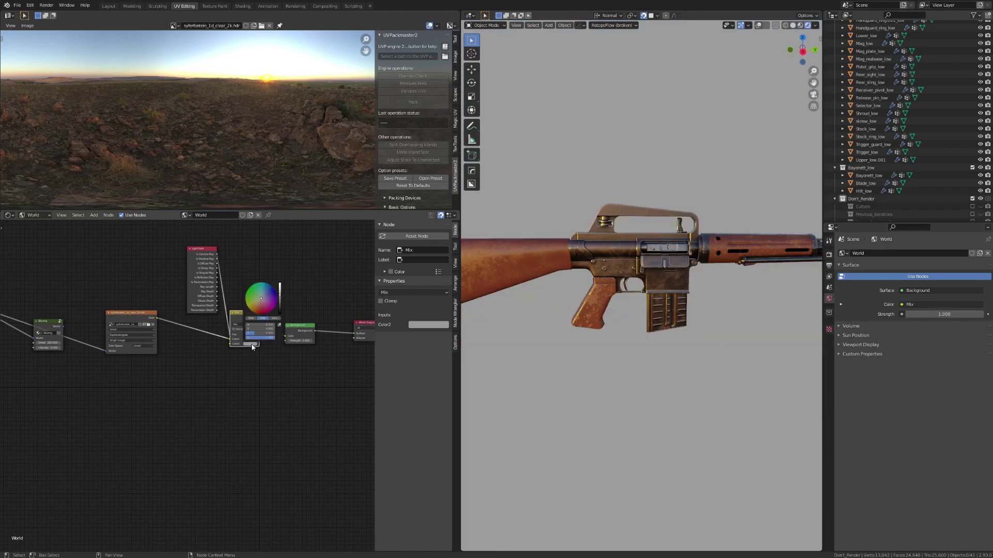
{"action": "left_click", "coordinate": [267, 296]}
{"action": "left_click_drag", "start_coordinate": [280, 294], "coordinate": [280, 311]}
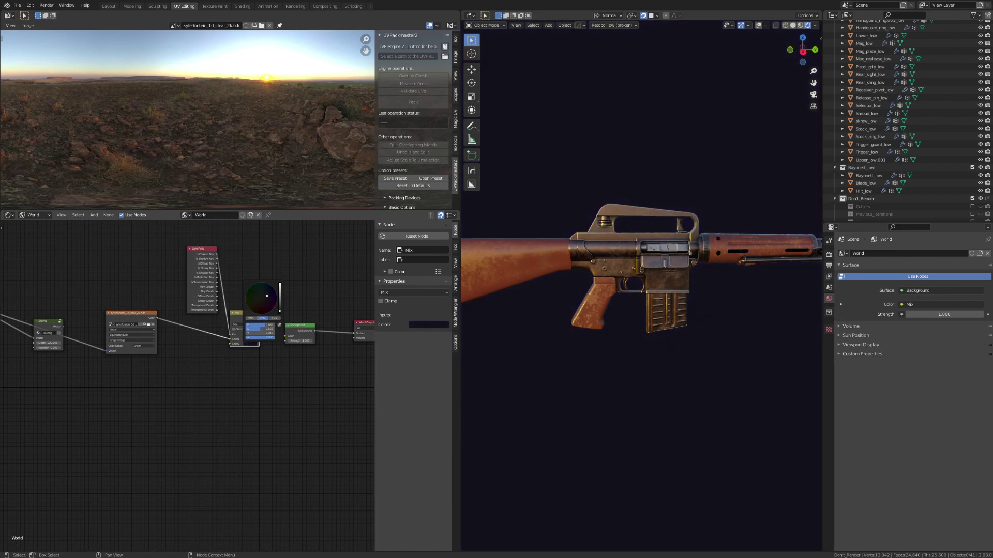
{"action": "middle_click_drag", "start_coordinate": [550, 278], "coordinate": [676, 280]}
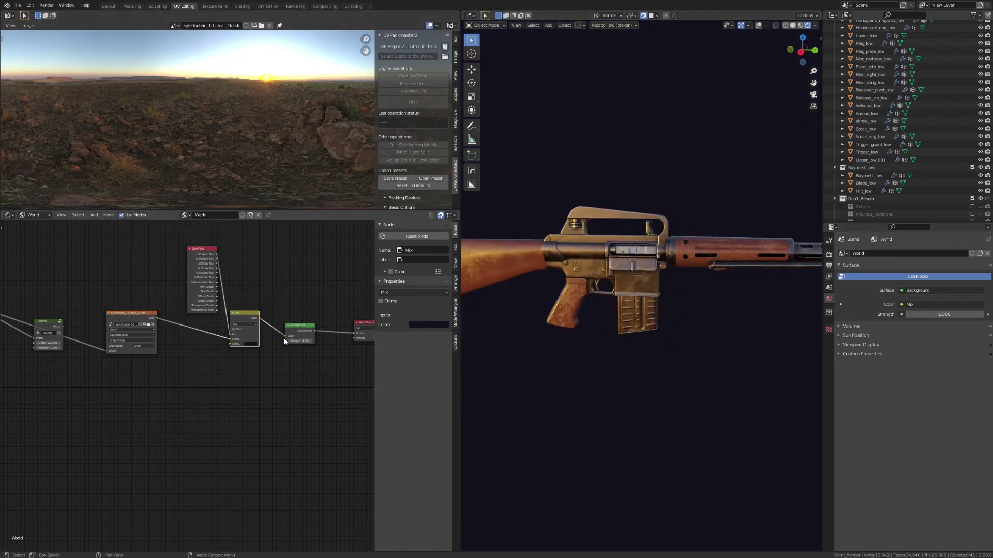
{"action": "middle_click_drag", "start_coordinate": [284, 341], "coordinate": [277, 340]}
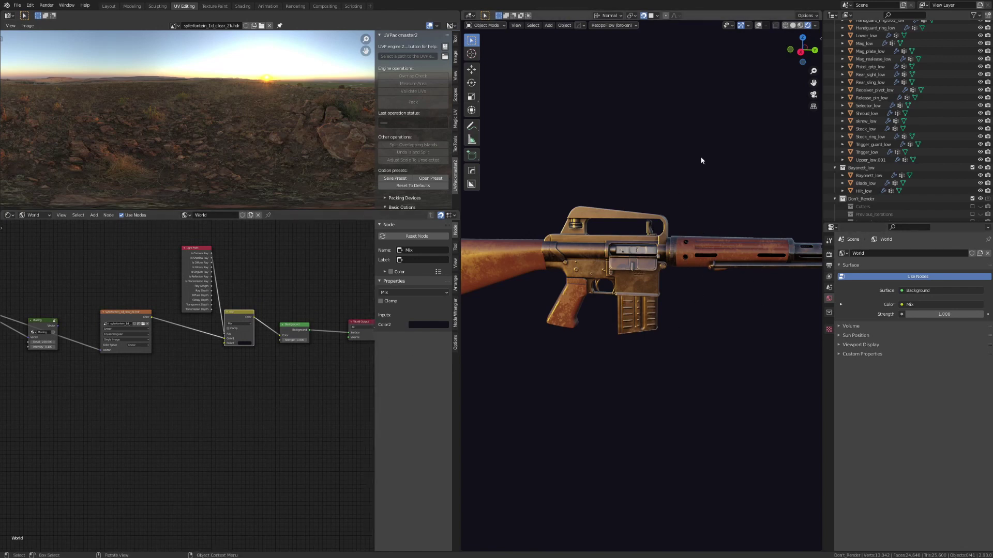
Set the Background node's Strength to 0.3 and check the dimmed lighting on the rifle.
{"action": "scroll", "coordinate": [328, 354], "scroll_direction": "up", "scroll_amount": 4}
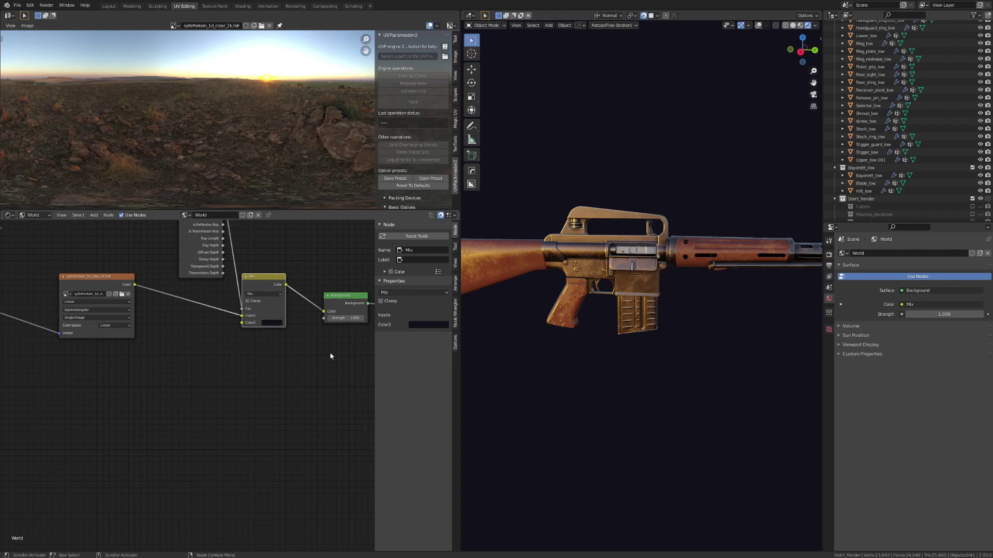
{"action": "middle_click_drag", "start_coordinate": [299, 365], "coordinate": [227, 374]}
{"action": "left_click", "coordinate": [260, 344]}
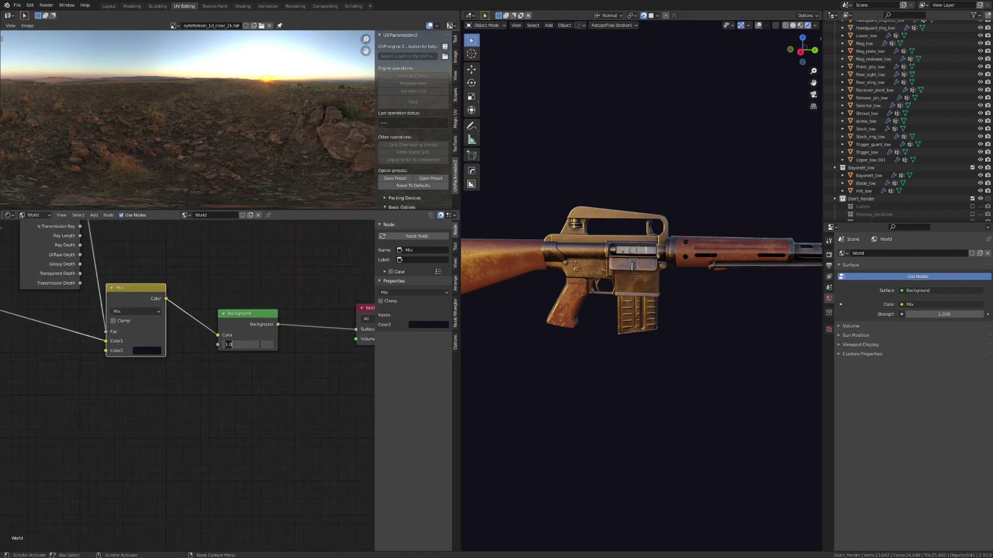
{"action": "key", "text": "BackSpace"}
{"action": "type", "text": ".3"}
{"action": "key", "text": "Return"}
{"action": "middle_click_drag", "start_coordinate": [714, 242], "coordinate": [654, 288]}
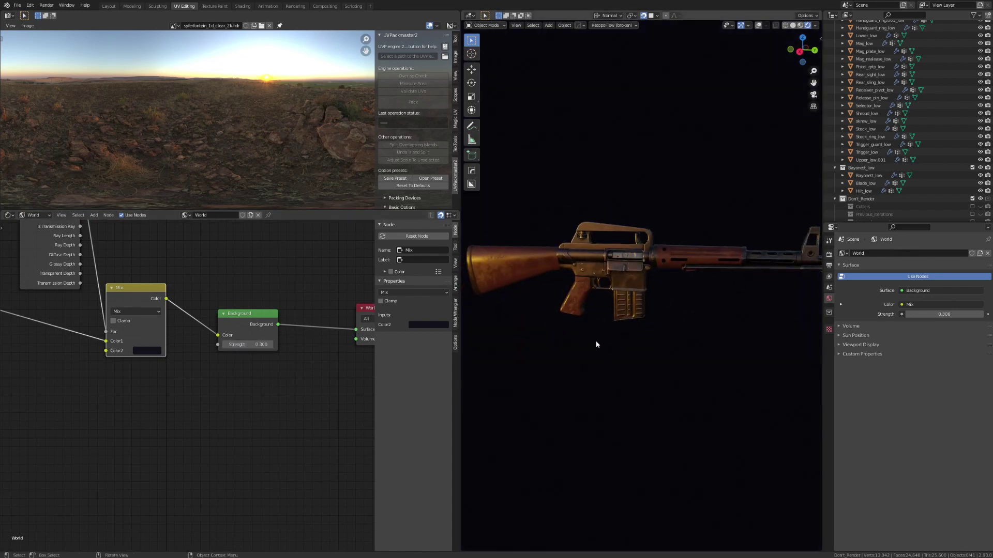
{"action": "middle_click_drag", "start_coordinate": [687, 328], "coordinate": [675, 334]}
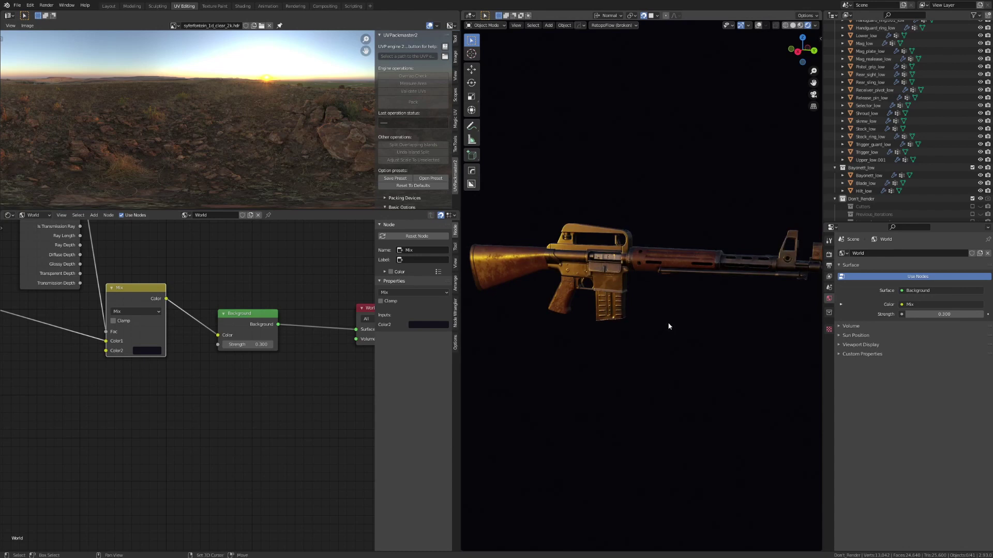
Add an area light and place it just above the rifle's stock.
{"action": "key", "text": "shift+a"}
{"action": "mouse_move", "coordinate": [669, 326]}
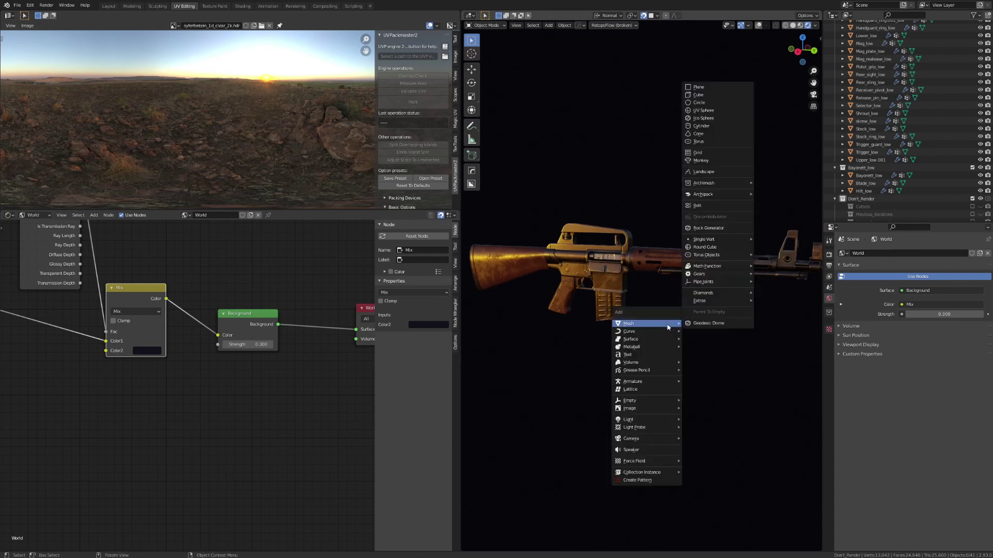
{"action": "mouse_move", "coordinate": [651, 419]}
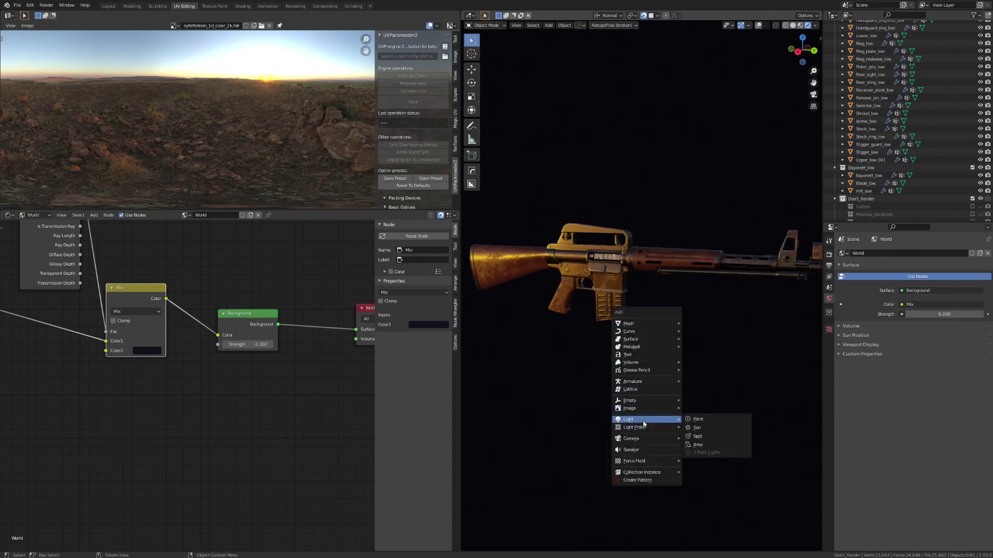
{"action": "left_click", "coordinate": [700, 445]}
{"action": "middle_click_drag", "start_coordinate": [639, 312], "coordinate": [631, 355]}
{"action": "key", "text": "g"}
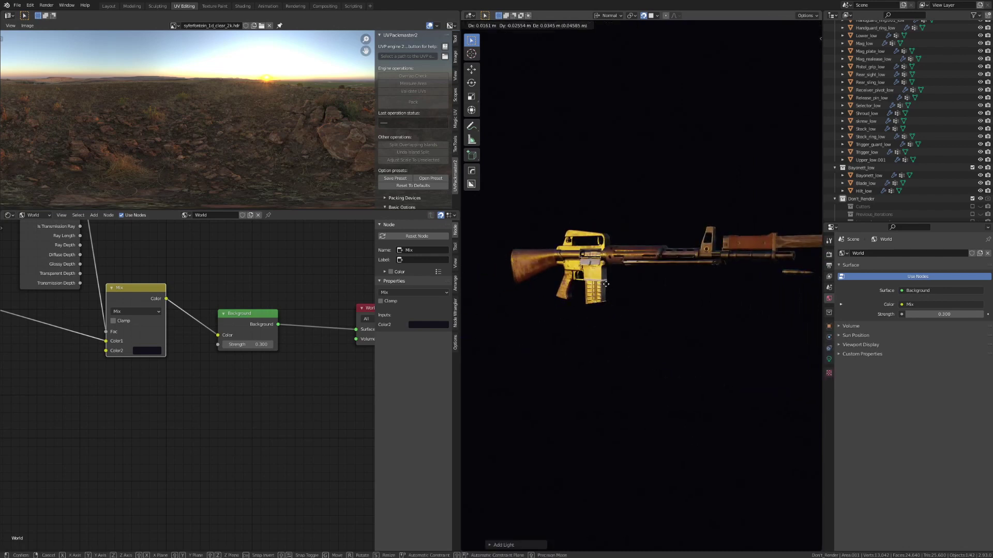
{"action": "left_click", "coordinate": [549, 213]}
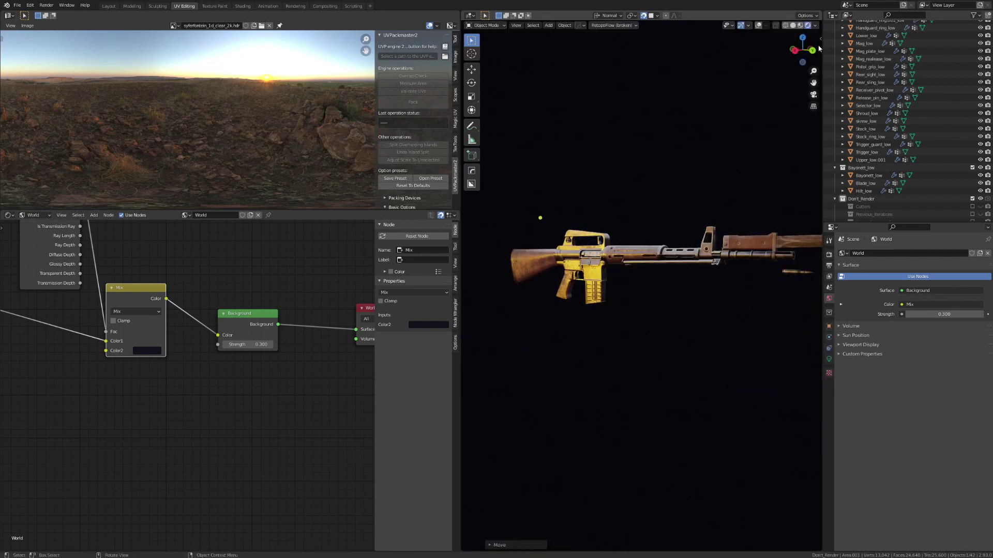
Show the viewport overlays and aim the area light toward the rifle.
{"action": "left_click", "coordinate": [757, 25]}
{"action": "middle_click_drag", "start_coordinate": [641, 144], "coordinate": [599, 212]}
{"action": "left_click_drag", "start_coordinate": [579, 259], "coordinate": [597, 256]}
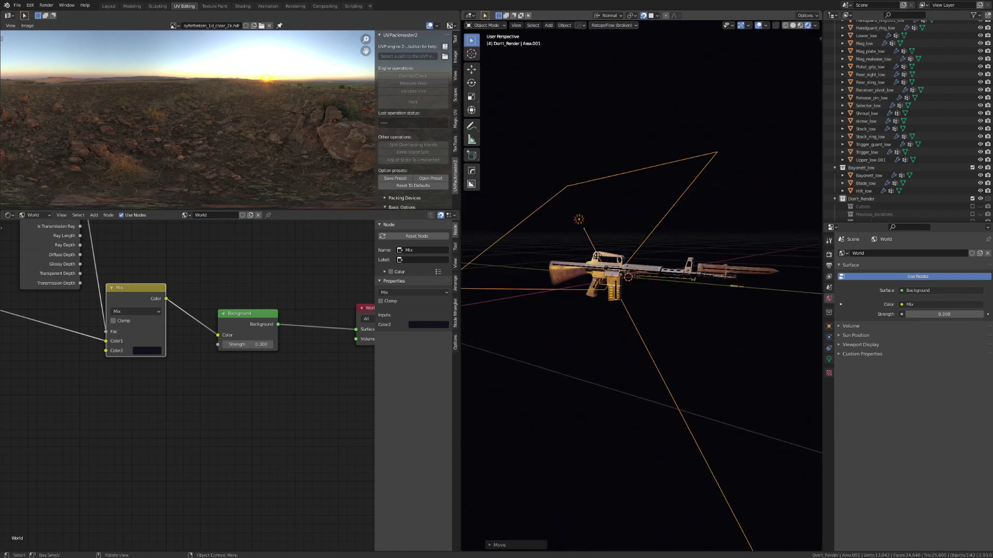
Move the area light about 0.29 m farther away from the rifle, past the stock end.
{"action": "middle_click_drag", "start_coordinate": [582, 236], "coordinate": [644, 242]}
{"action": "scroll", "coordinate": [645, 242], "scroll_direction": "down", "scroll_amount": 3}
{"action": "key", "text": "g"}
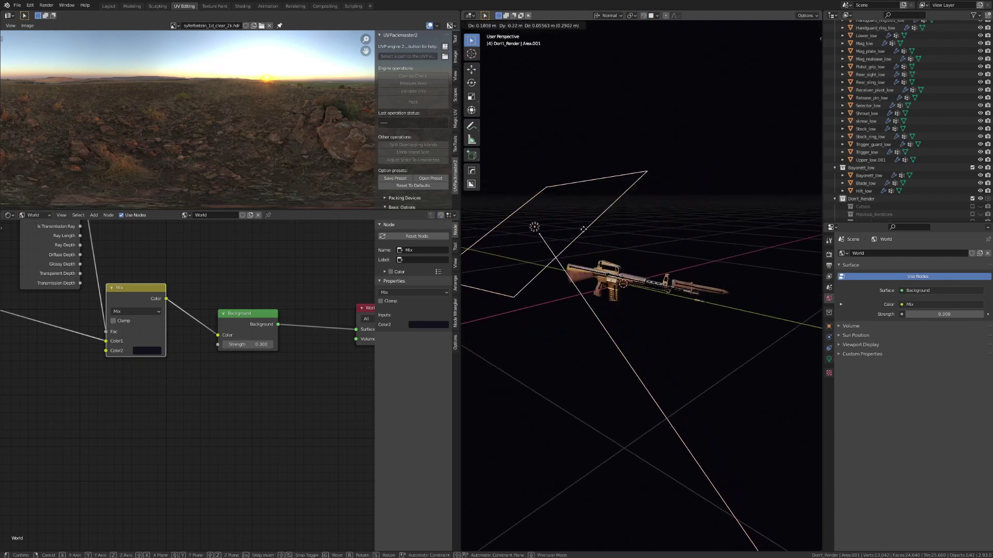
{"action": "left_click", "coordinate": [584, 229]}
{"action": "scroll", "coordinate": [595, 248], "scroll_direction": "up", "scroll_amount": 3}
{"action": "middle_click_drag", "start_coordinate": [599, 265], "coordinate": [687, 256]}
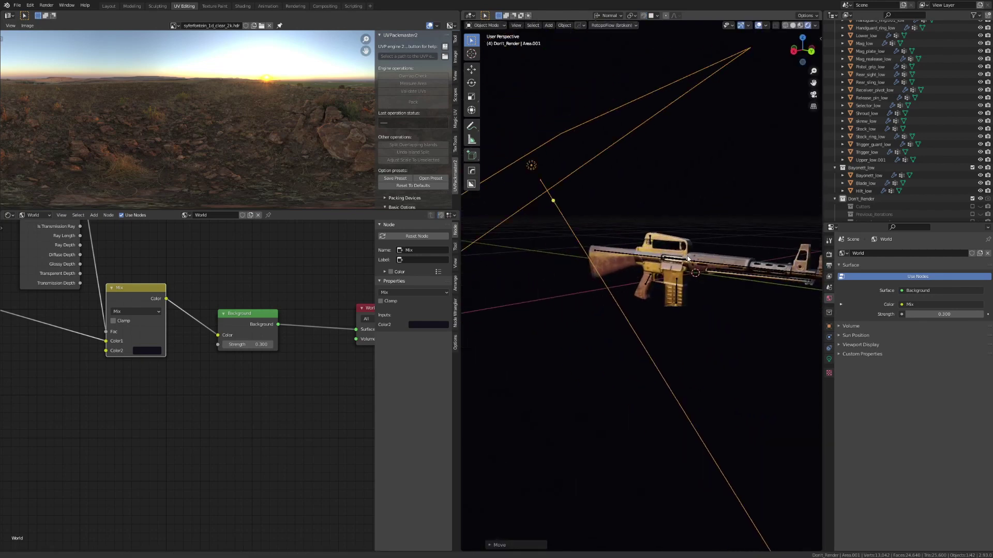
Tint the area light's color a very pale blue.
{"action": "left_click", "coordinate": [829, 359]}
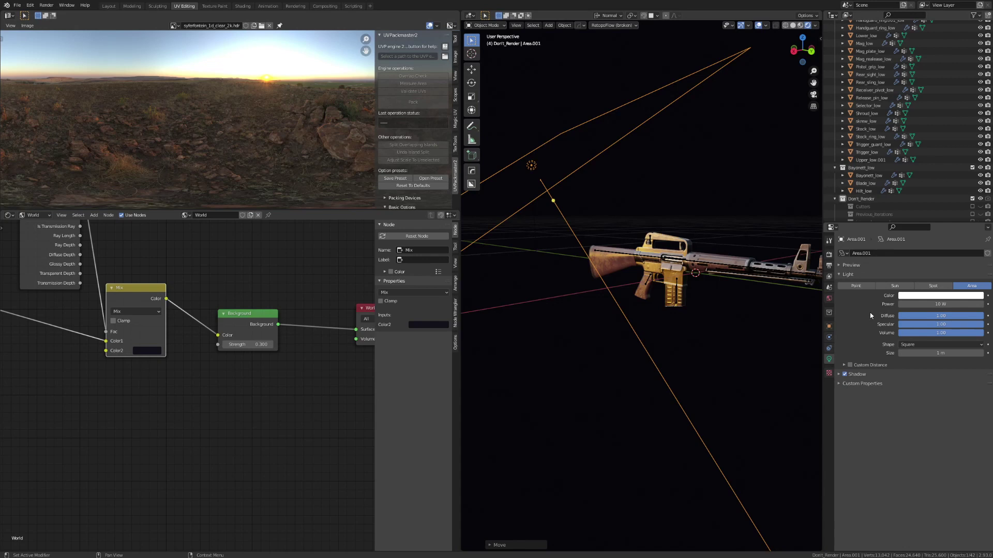
{"action": "left_click", "coordinate": [923, 296]}
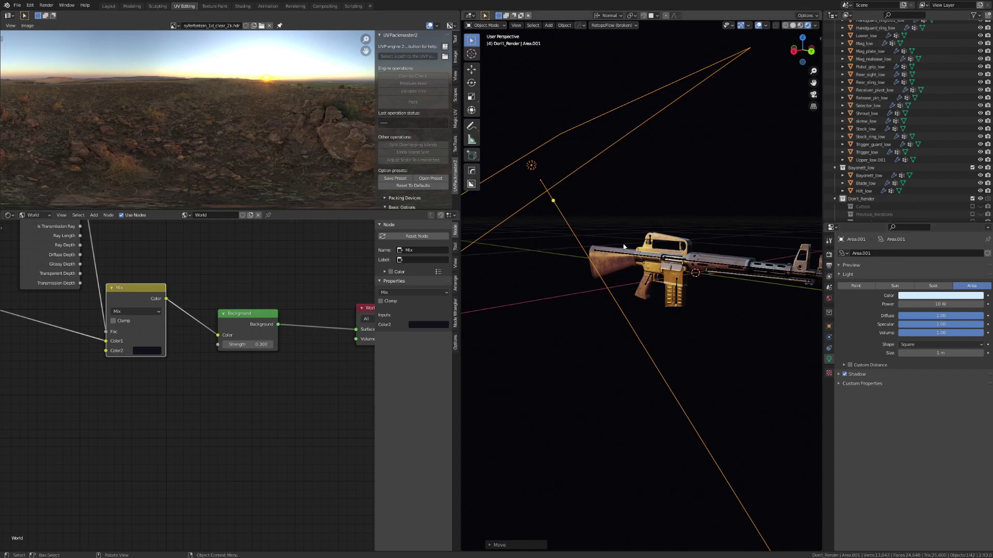
{"action": "middle_click_drag", "start_coordinate": [623, 247], "coordinate": [626, 269]}
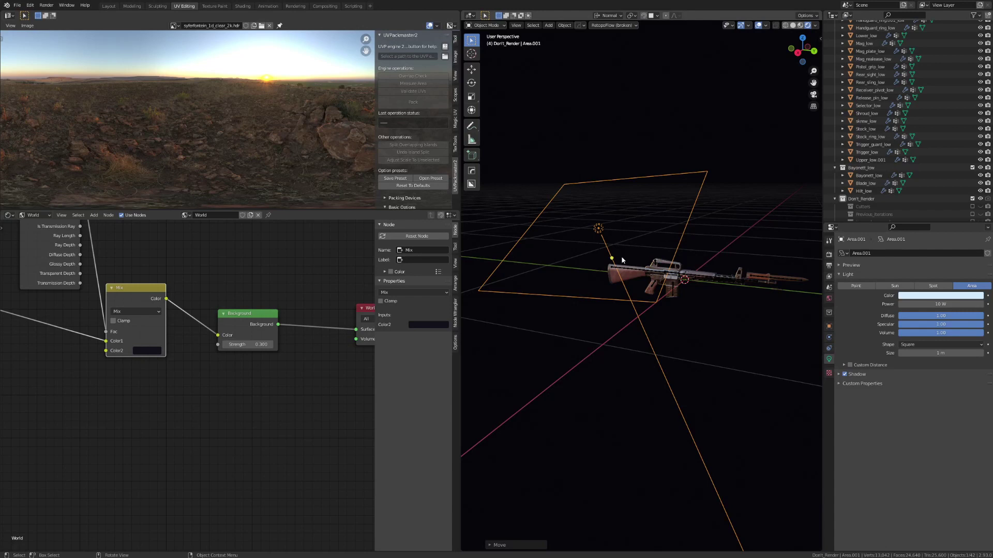
Duplicate the area light and place the copy above the rifle's muzzle end, on the opposite side from the original.
{"action": "key", "text": "shift+d"}
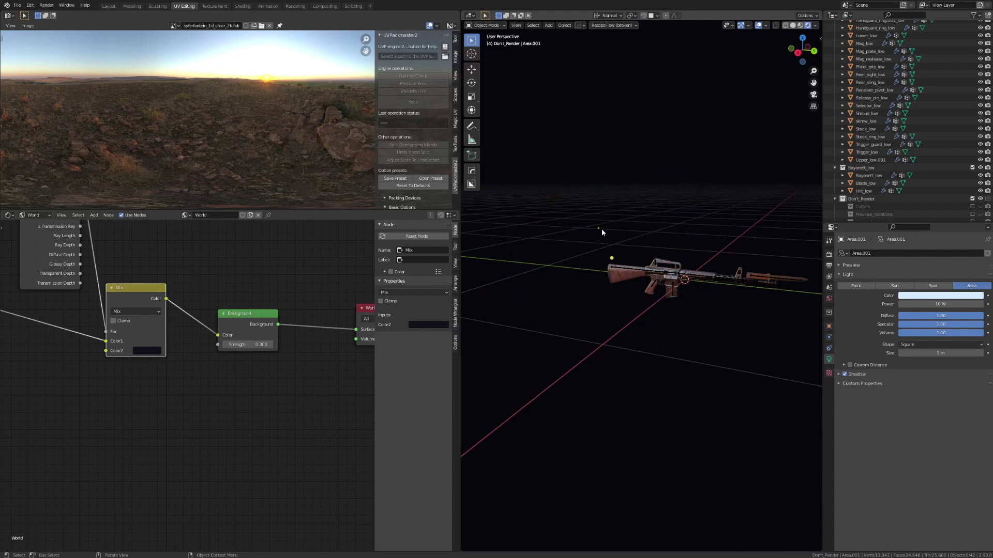
{"action": "left_click", "coordinate": [776, 292]}
{"action": "middle_click_drag", "start_coordinate": [776, 293], "coordinate": [658, 294]}
{"action": "key", "text": "g"}
{"action": "left_click", "coordinate": [576, 290]}
{"action": "middle_click_drag", "start_coordinate": [576, 289], "coordinate": [719, 282]}
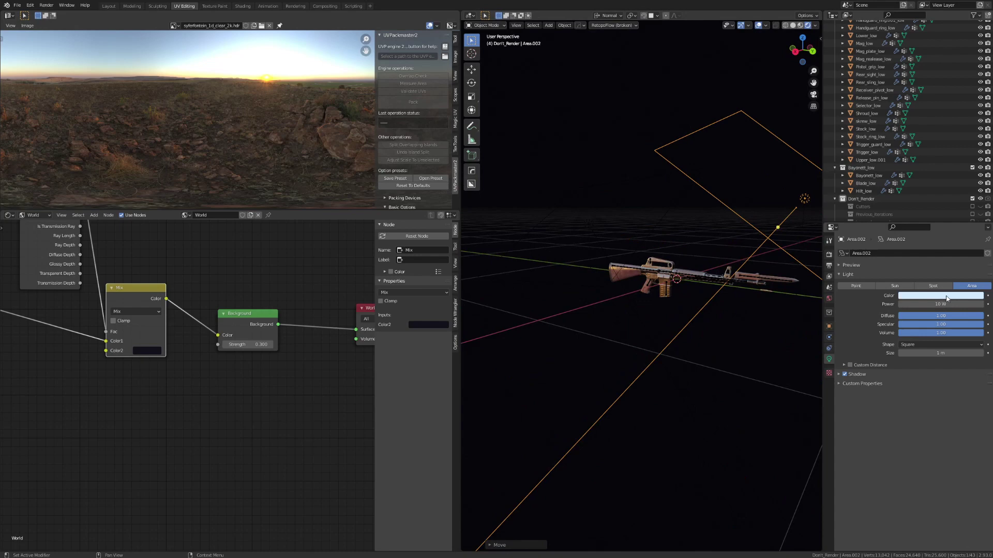
Change the duplicated light's color to pale yellow and reposition it relative to the rifle.
{"action": "left_click", "coordinate": [949, 297]}
{"action": "left_click", "coordinate": [950, 231]}
{"action": "middle_click_drag", "start_coordinate": [638, 305], "coordinate": [610, 306]}
{"action": "key", "text": "g"}
{"action": "middle_click_drag", "start_coordinate": [713, 337], "coordinate": [774, 386]}
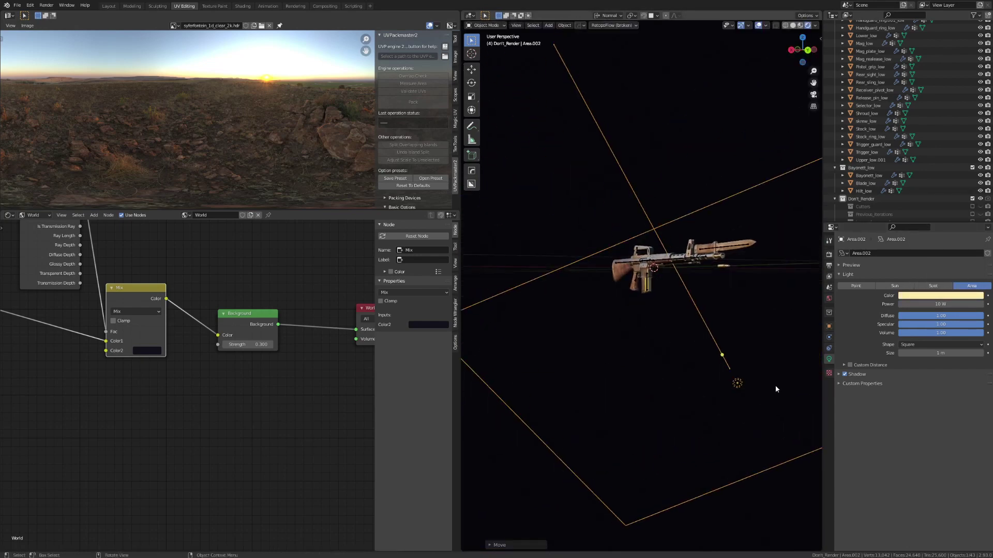
In the Layout workspace, duplicate the pale yellow area light and move the copy to the rifle's other side.
{"action": "scroll", "coordinate": [687, 377], "scroll_direction": "up", "scroll_amount": 6}
{"action": "left_click", "coordinate": [109, 6]}
{"action": "key", "text": "z"}
{"action": "mouse_move", "coordinate": [548, 302]}
{"action": "middle_mouse_down"}
{"action": "mouse_move", "coordinate": [514, 312]}
{"action": "mouse_move", "coordinate": [490, 348]}
{"action": "mouse_move", "coordinate": [440, 378]}
{"action": "middle_mouse_up"}
{"action": "scroll", "coordinate": [514, 312], "scroll_direction": "down", "scroll_amount": 4}
{"action": "key", "text": "shift+d"}
{"action": "left_click", "coordinate": [603, 290]}
{"action": "middle_click_drag", "start_coordinate": [602, 289], "coordinate": [458, 305]}
{"action": "key", "text": "g"}
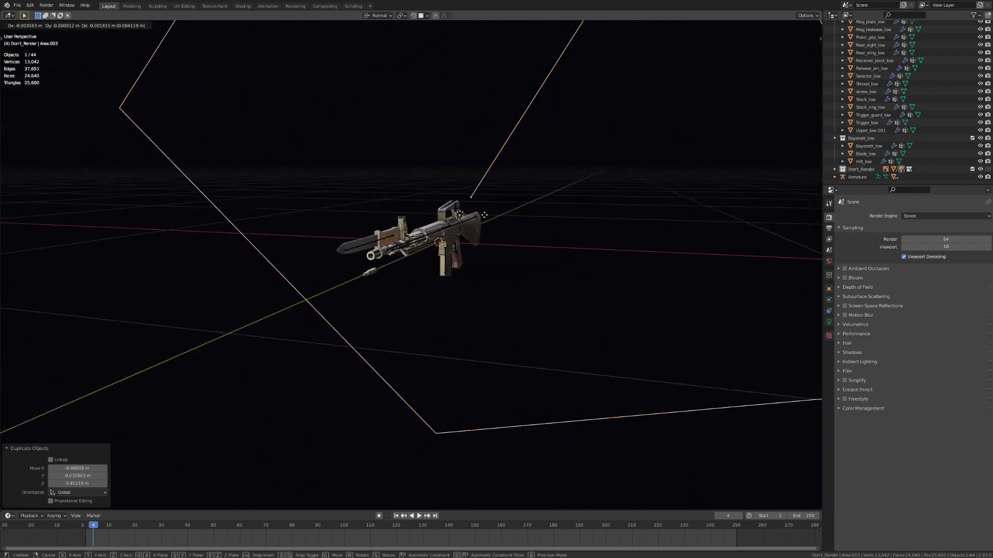
{"action": "middle_click_drag", "start_coordinate": [414, 336], "coordinate": [356, 341]}
Try the third area light near the end of the stock, aimed along the rifle, and delete it.
{"action": "key", "text": "g"}
{"action": "left_click", "coordinate": [596, 354]}
{"action": "middle_click_drag", "start_coordinate": [596, 355], "coordinate": [721, 264]}
{"action": "key", "text": "g"}
{"action": "left_click", "coordinate": [697, 280]}
{"action": "left_click_drag", "start_coordinate": [697, 280], "coordinate": [547, 284]}
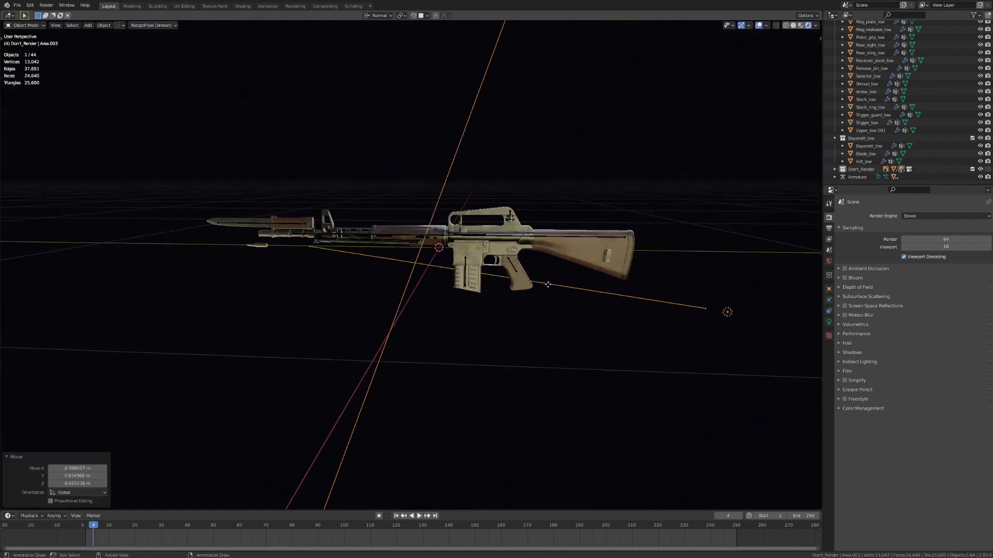
{"action": "middle_click_drag", "start_coordinate": [547, 283], "coordinate": [473, 302]}
{"action": "key", "text": "Delete"}
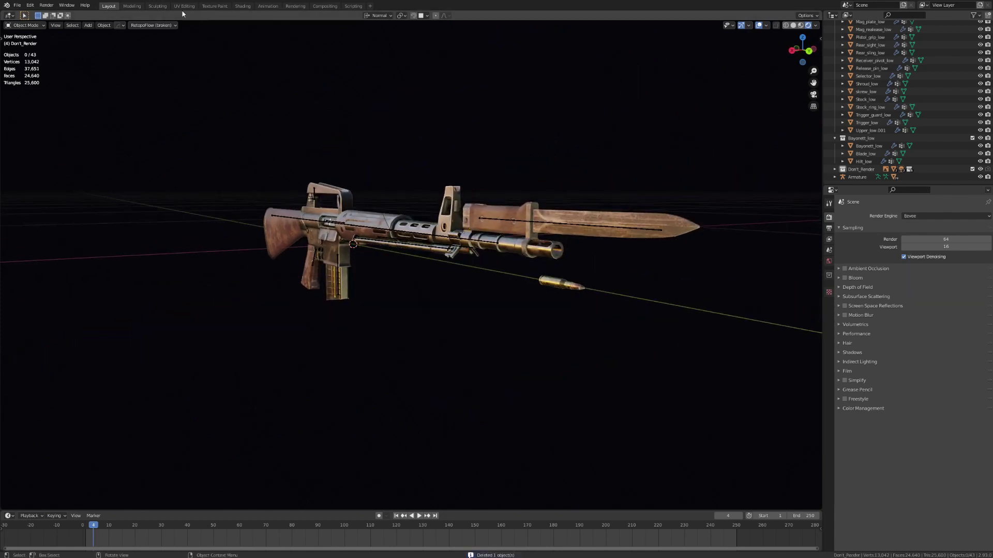
In the UV Editing workspace, rotate the HDR environment to 545° around Z in the world's Mapping node.
{"action": "key", "text": "ctrl+Page_Down"}
{"action": "key", "text": "ctrl+Page_Down"}
{"action": "key", "text": "ctrl+Page_Down"}
{"action": "scroll", "coordinate": [548, 302], "scroll_direction": "down", "scroll_amount": 1}
{"action": "scroll", "coordinate": [217, 341], "scroll_direction": "down", "scroll_amount": 4}
{"action": "middle_click_drag", "start_coordinate": [104, 341], "coordinate": [331, 370]}
{"action": "scroll", "coordinate": [206, 383], "scroll_direction": "up", "scroll_amount": 6}
{"action": "middle_click_drag", "start_coordinate": [155, 393], "coordinate": [322, 381]}
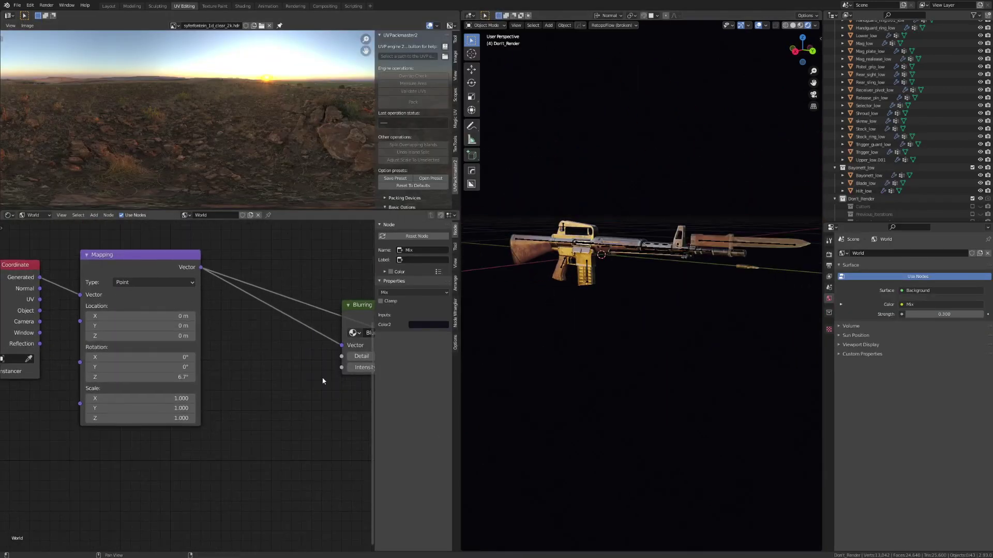
{"action": "left_click_drag", "start_coordinate": [139, 377], "coordinate": [176, 377]}
{"action": "left_click", "coordinate": [732, 26]}
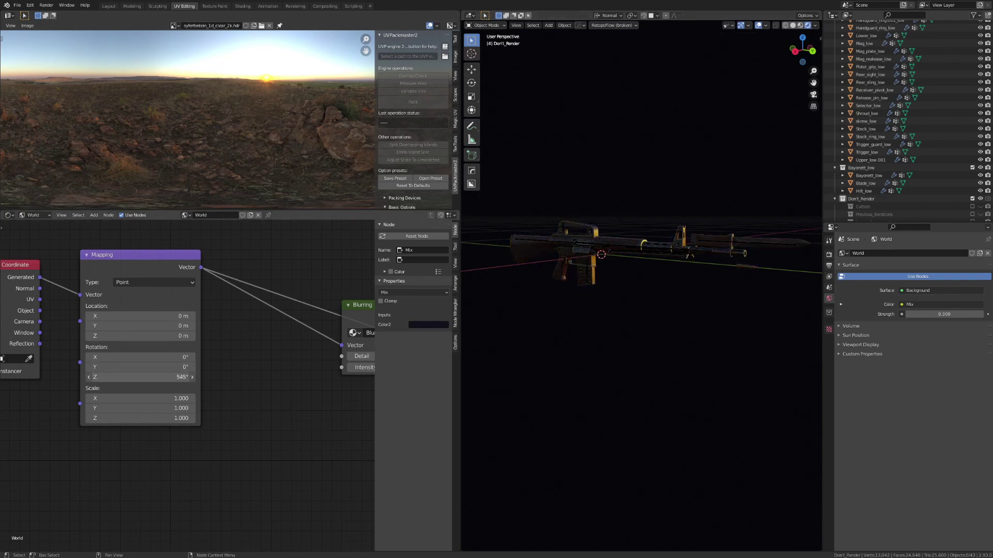
{"action": "scroll", "coordinate": [500, 416], "scroll_direction": "up", "scroll_amount": 3}
In the Layout workspace, expand the world's Mix color, environment texture and Mapping inputs in the world settings.
{"action": "left_click", "coordinate": [109, 6]}
{"action": "left_click", "coordinate": [829, 261]}
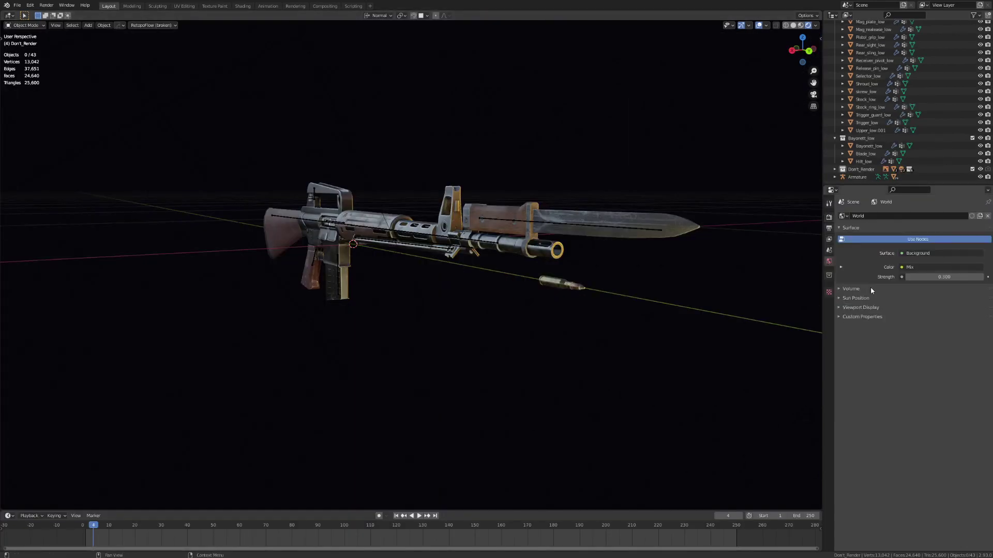
{"action": "left_click", "coordinate": [840, 267]}
{"action": "left_click", "coordinate": [840, 304]}
{"action": "left_click", "coordinate": [841, 363]}
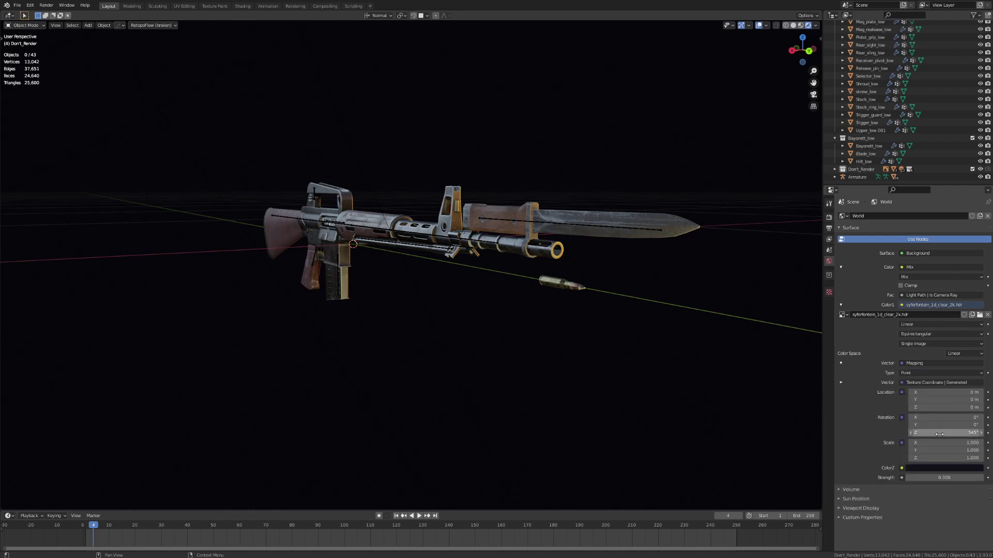
Fine-tune the HDR environment's Z rotation in the world settings and show the lights in the viewport.
{"action": "left_click_drag", "start_coordinate": [945, 433], "coordinate": [934, 432]}
{"action": "middle_click_drag", "start_coordinate": [24, 436], "coordinate": [421, 390]}
{"action": "left_click_drag", "start_coordinate": [945, 433], "coordinate": [949, 433]}
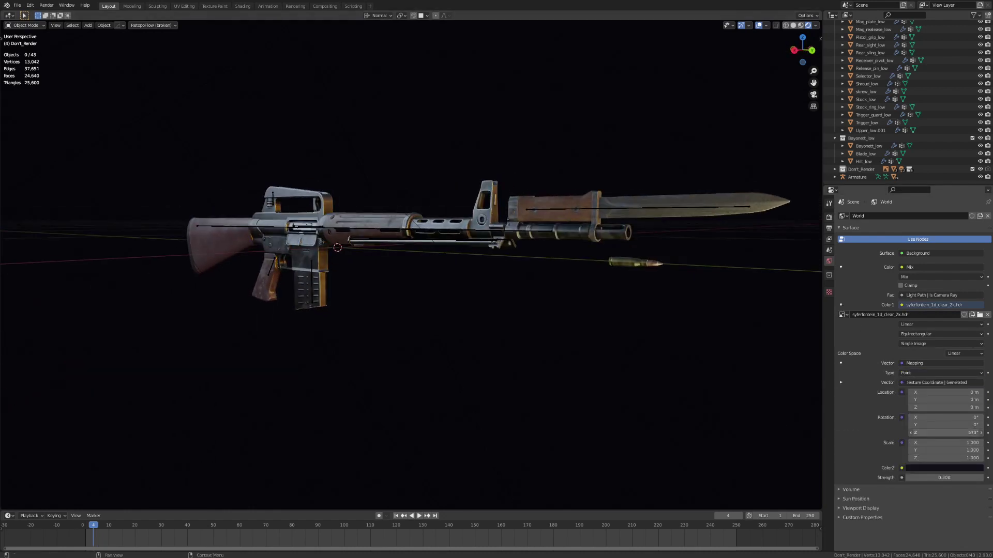
{"action": "left_click", "coordinate": [732, 24]}
{"action": "left_click", "coordinate": [744, 143]}
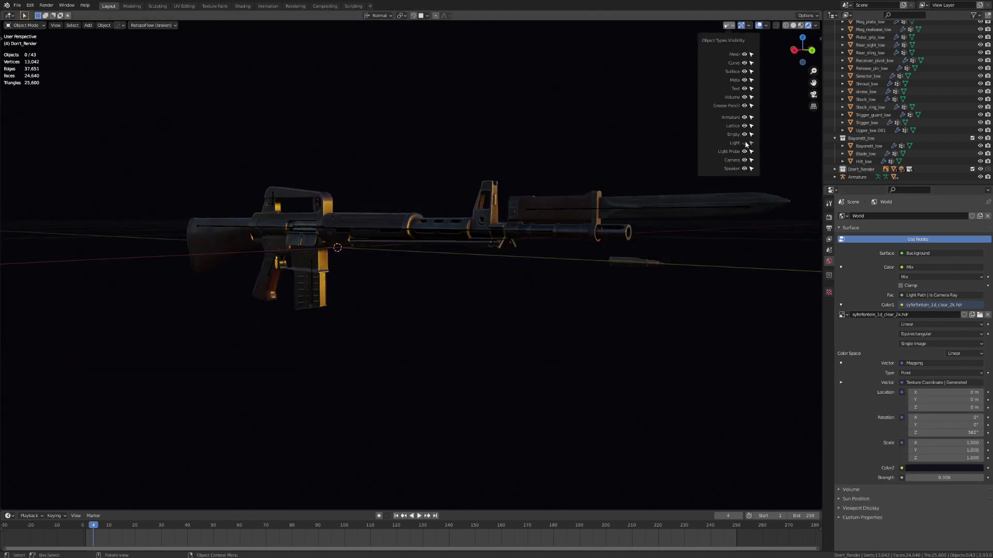
{"action": "left_click", "coordinate": [744, 143]}
Recolor the area light above the stock end to near-white with a color value of 2.
{"action": "scroll", "coordinate": [332, 383], "scroll_direction": "down", "scroll_amount": 1}
{"action": "middle_click_drag", "start_coordinate": [401, 213], "coordinate": [382, 238]}
{"action": "scroll", "coordinate": [384, 212], "scroll_direction": "down", "scroll_amount": 10}
{"action": "left_click", "coordinate": [383, 212]}
{"action": "left_click", "coordinate": [372, 240]}
{"action": "scroll", "coordinate": [466, 282], "scroll_direction": "up", "scroll_amount": 6}
{"action": "left_click", "coordinate": [829, 322]}
{"action": "scroll", "coordinate": [514, 319], "scroll_direction": "up", "scroll_amount": 4}
{"action": "left_click", "coordinate": [946, 258]}
{"action": "left_click_drag", "start_coordinate": [945, 180], "coordinate": [947, 178]}
{"action": "left_click", "coordinate": [946, 247]}
{"action": "type", "text": "2"}
{"action": "key", "text": "Return"}
Move and re-aim the near-white light beyond the stock, and set its power to 7 W.
{"action": "scroll", "coordinate": [226, 199], "scroll_direction": "up", "scroll_amount": 2}
{"action": "scroll", "coordinate": [226, 200], "scroll_direction": "down", "scroll_amount": 1}
{"action": "key", "text": "g"}
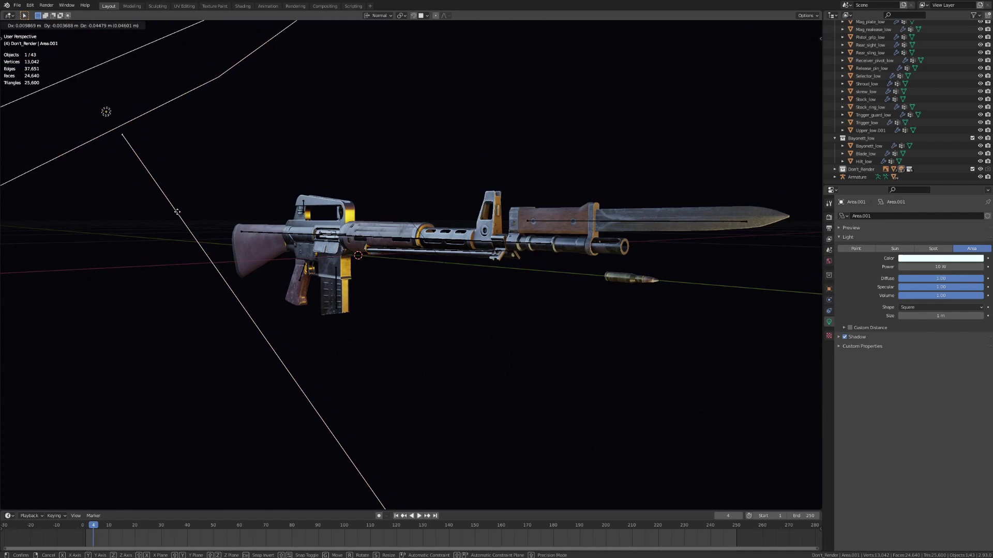
{"action": "left_click", "coordinate": [111, 251]}
{"action": "left_click_drag", "start_coordinate": [64, 186], "coordinate": [76, 201]}
{"action": "left_click", "coordinate": [916, 267]}
{"action": "type", "text": "7"}
{"action": "key", "text": "Return"}
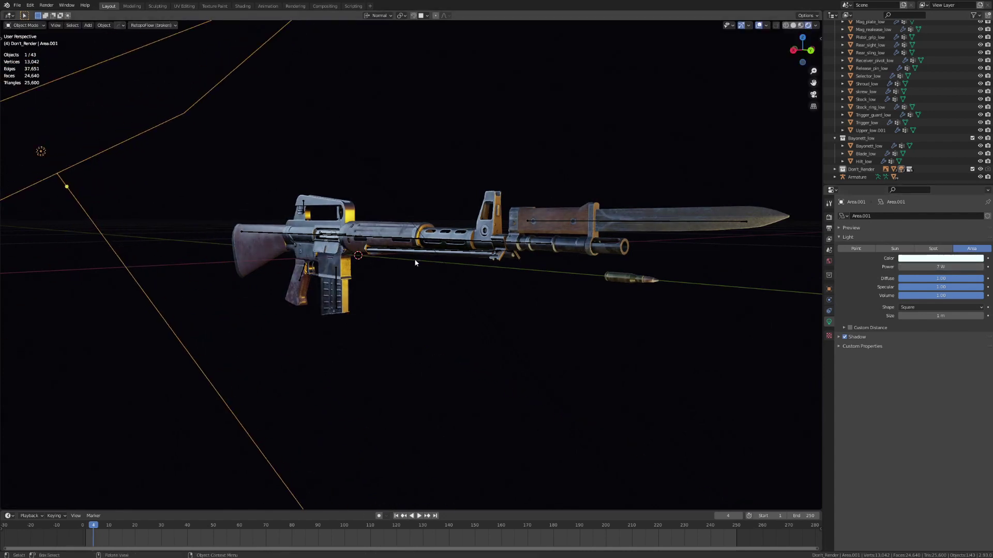
Move the second area light in front of and below the rifle, and set its color to orange.
{"action": "left_click", "coordinate": [415, 263]}
{"action": "scroll", "coordinate": [458, 274], "scroll_direction": "down", "scroll_amount": 7}
{"action": "middle_click_drag", "start_coordinate": [458, 274], "coordinate": [460, 243]}
{"action": "key", "text": "g"}
{"action": "left_click", "coordinate": [541, 337]}
{"action": "left_click", "coordinate": [940, 258]}
{"action": "left_click_drag", "start_coordinate": [946, 239], "coordinate": [963, 239]}
Aim the orange area light at the rifle and refine its position below the model.
{"action": "scroll", "coordinate": [442, 302], "scroll_direction": "up", "scroll_amount": 3}
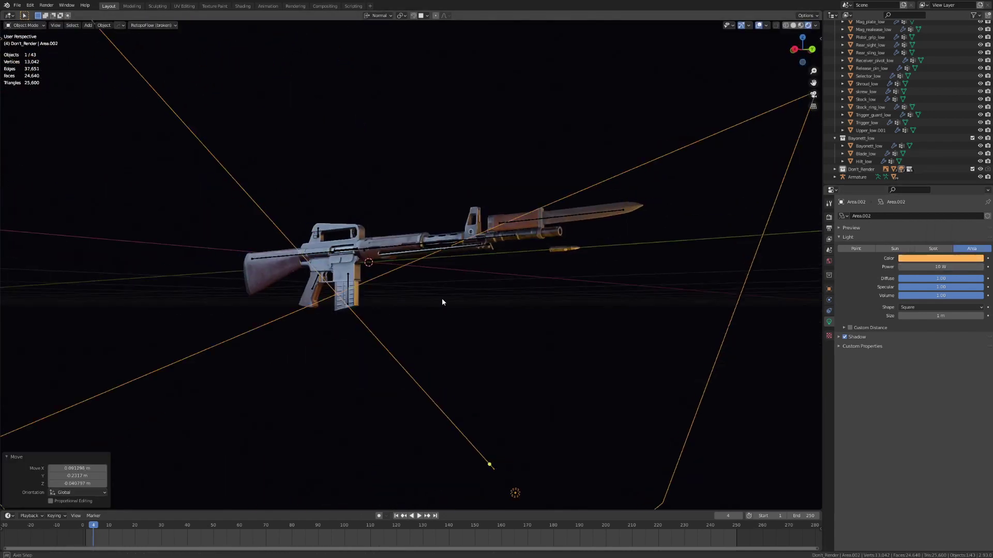
{"action": "mouse_move", "coordinate": [489, 464]}
{"action": "left_mouse_down"}
{"action": "mouse_move", "coordinate": [474, 412]}
{"action": "mouse_move", "coordinate": [501, 450]}
{"action": "left_mouse_up"}
{"action": "middle_click_drag", "start_coordinate": [501, 439], "coordinate": [460, 421]}
{"action": "key", "text": "g"}
{"action": "left_click", "coordinate": [468, 385]}
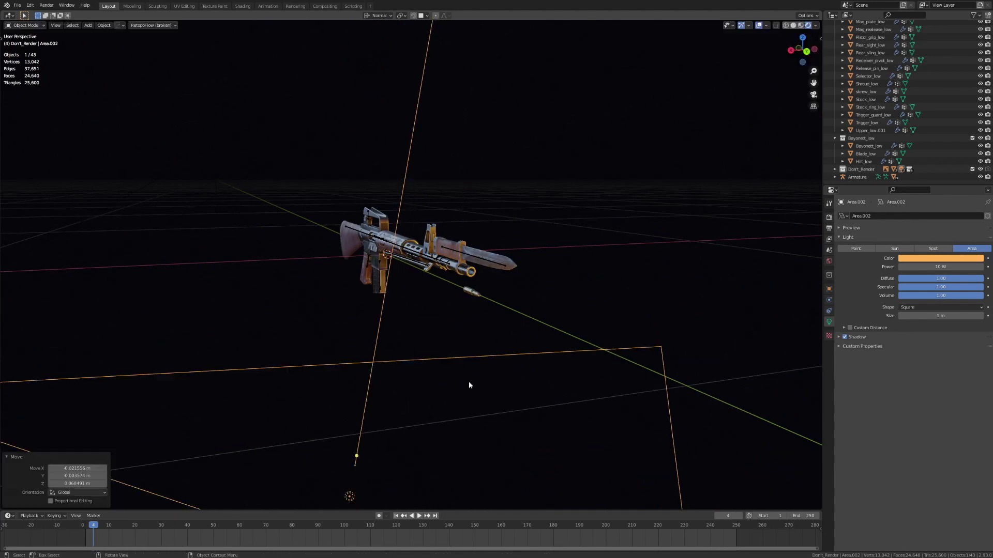
Brighten the orange area light's color and set its power to 5 W.
{"action": "left_click", "coordinate": [913, 260]}
{"action": "left_click_drag", "start_coordinate": [946, 246], "coordinate": [983, 247]}
{"action": "middle_click_drag", "start_coordinate": [377, 255], "coordinate": [574, 279]}
{"action": "left_click", "coordinate": [940, 266]}
{"action": "type", "text": "5"}
{"action": "key", "text": "Return"}
Duplicate the orange area light, place the copy beside the rifle's body, and aim it at the model.
{"action": "scroll", "coordinate": [427, 228], "scroll_direction": "down", "scroll_amount": 4}
{"action": "key", "text": "shift+d"}
{"action": "left_click", "coordinate": [442, 369]}
{"action": "middle_click_drag", "start_coordinate": [441, 369], "coordinate": [468, 305]}
{"action": "key", "text": "g"}
{"action": "left_click", "coordinate": [582, 243]}
{"action": "left_click_drag", "start_coordinate": [569, 297], "coordinate": [486, 258]}
Try a blue color on the duplicated light, and settle on near-white with 10 W power.
{"action": "left_click", "coordinate": [940, 258]}
{"action": "middle_click_drag", "start_coordinate": [431, 249], "coordinate": [385, 300]}
{"action": "left_click", "coordinate": [940, 258]}
{"action": "left_click", "coordinate": [960, 174]}
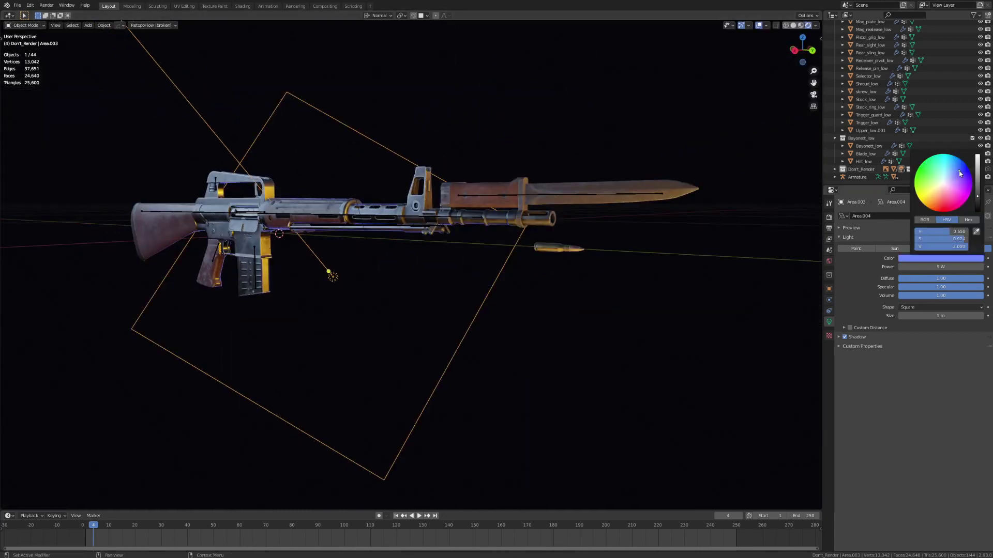
{"action": "left_click", "coordinate": [942, 264]}
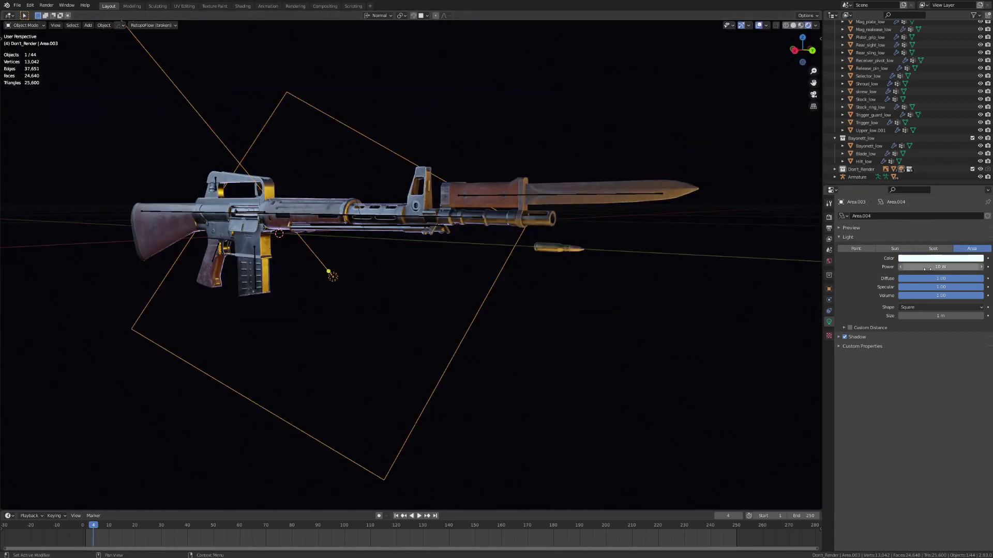
{"action": "left_click", "coordinate": [930, 259]}
Refine the duplicated light's position beside the rifle and set its power to 8 W.
{"action": "key", "text": "g"}
{"action": "left_click", "coordinate": [355, 302]}
{"action": "scroll", "coordinate": [355, 302], "scroll_direction": "up", "scroll_amount": 1}
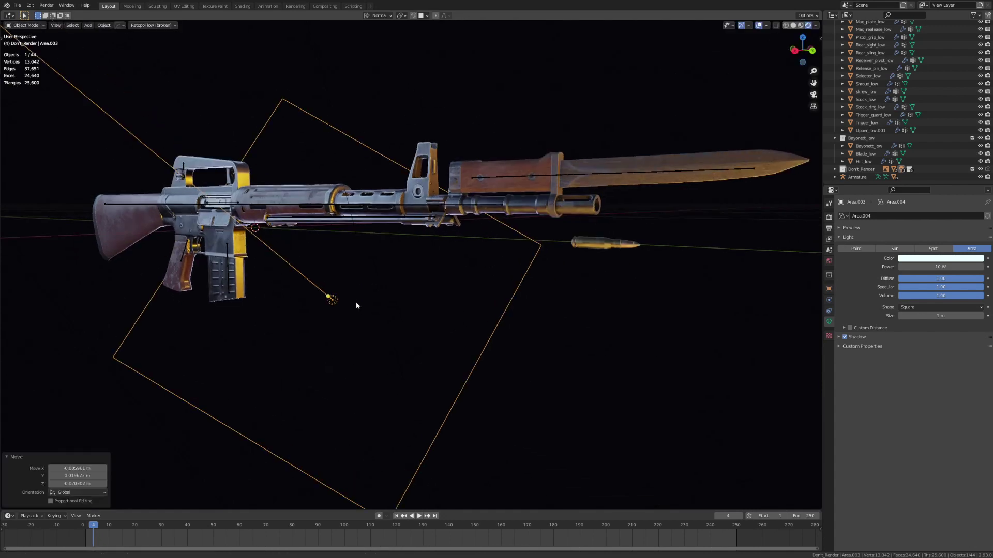
{"action": "middle_click_drag", "start_coordinate": [356, 303], "coordinate": [480, 258]}
{"action": "left_click", "coordinate": [491, 289]}
{"action": "key", "text": "g"}
{"action": "left_click", "coordinate": [494, 279]}
{"action": "left_click", "coordinate": [940, 267]}
{"action": "type", "text": "8"}
{"action": "key", "text": "Return"}
Reposition the near-white area light above and behind the stock relative to the rifle.
{"action": "middle_click_drag", "start_coordinate": [429, 387], "coordinate": [387, 365]}
{"action": "scroll", "coordinate": [387, 363], "scroll_direction": "down", "scroll_amount": 5}
{"action": "left_click", "coordinate": [306, 169]}
{"action": "middle_click_drag", "start_coordinate": [306, 168], "coordinate": [378, 181]}
{"action": "key", "text": "g"}
{"action": "left_click", "coordinate": [382, 153]}
{"action": "key", "text": "g"}
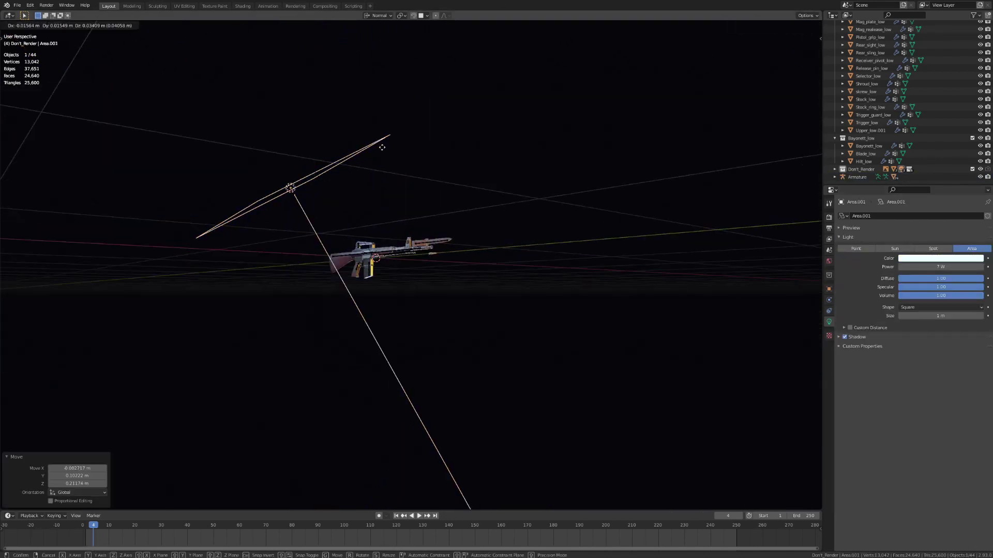
{"action": "left_click", "coordinate": [367, 227]}
{"action": "scroll", "coordinate": [367, 228], "scroll_direction": "up", "scroll_amount": 5}
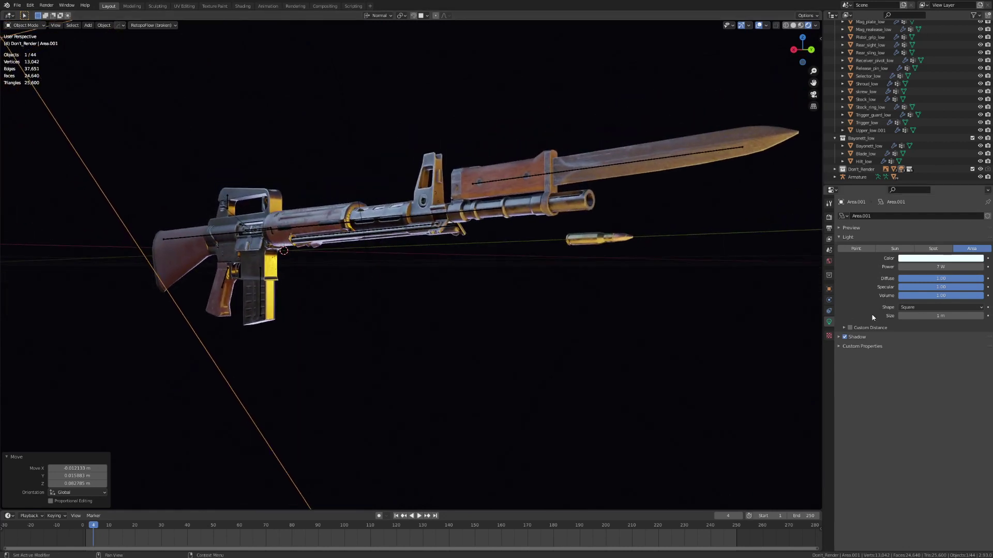
In the UV Editing workspace, add a Volume Scatter node below the world's Background node.
{"action": "left_click", "coordinate": [184, 6]}
{"action": "middle_click_drag", "start_coordinate": [304, 465], "coordinate": [183, 383]}
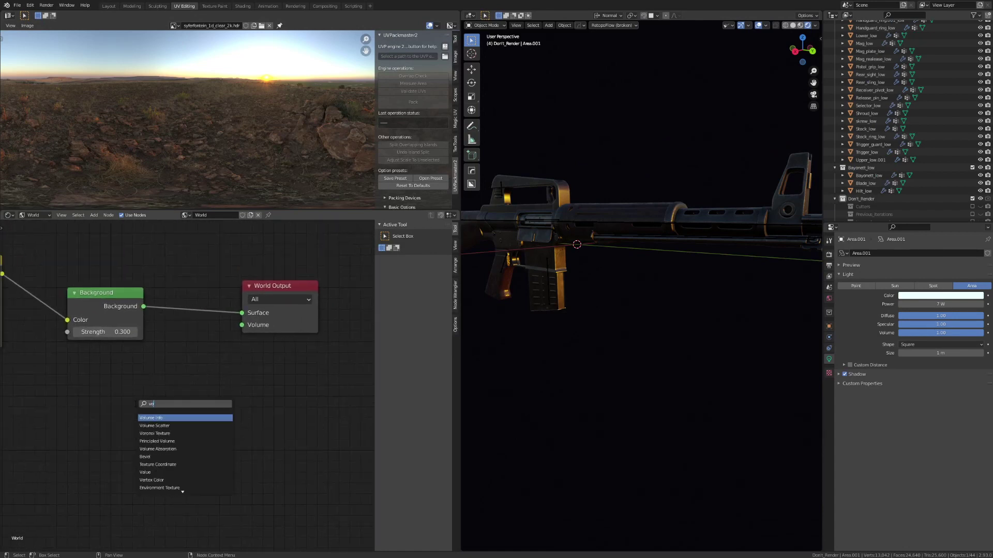
{"action": "key", "text": "Return"}
{"action": "left_click", "coordinate": [127, 368]}
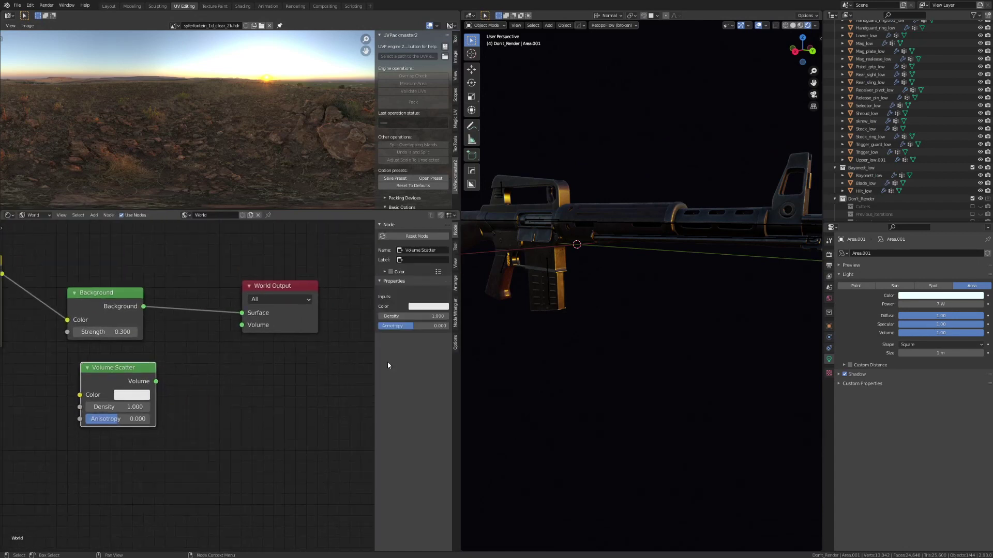
Show the lights in the UV Editing workspace's 3D viewport and widen that viewport.
{"action": "left_click", "coordinate": [734, 25]}
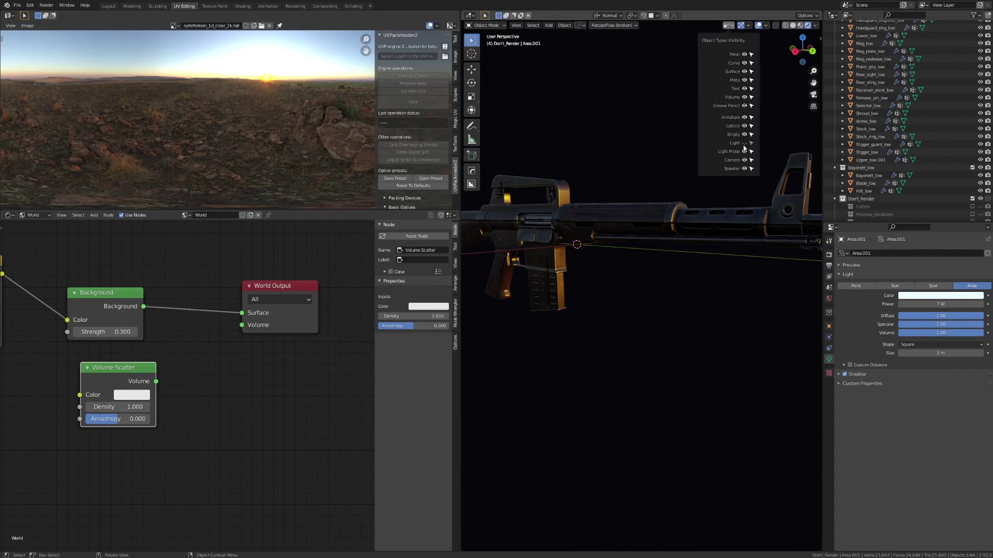
{"action": "left_click", "coordinate": [744, 144]}
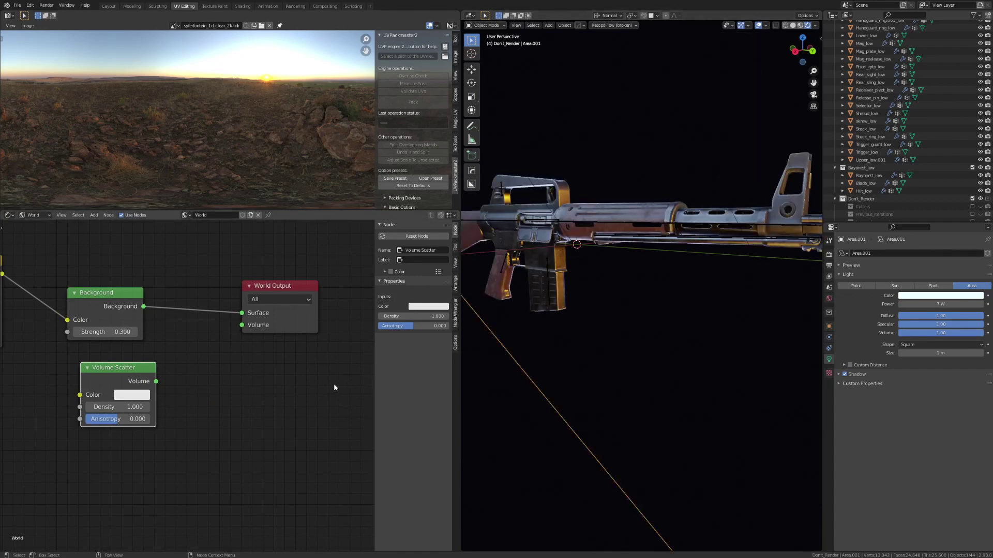
{"action": "left_click_drag", "start_coordinate": [461, 388], "coordinate": [354, 386]}
{"action": "scroll", "coordinate": [622, 349], "scroll_direction": "down", "scroll_amount": 3}
{"action": "scroll", "coordinate": [622, 348], "scroll_direction": "up", "scroll_amount": 1}
{"action": "scroll", "coordinate": [224, 416], "scroll_direction": "down", "scroll_amount": 1}
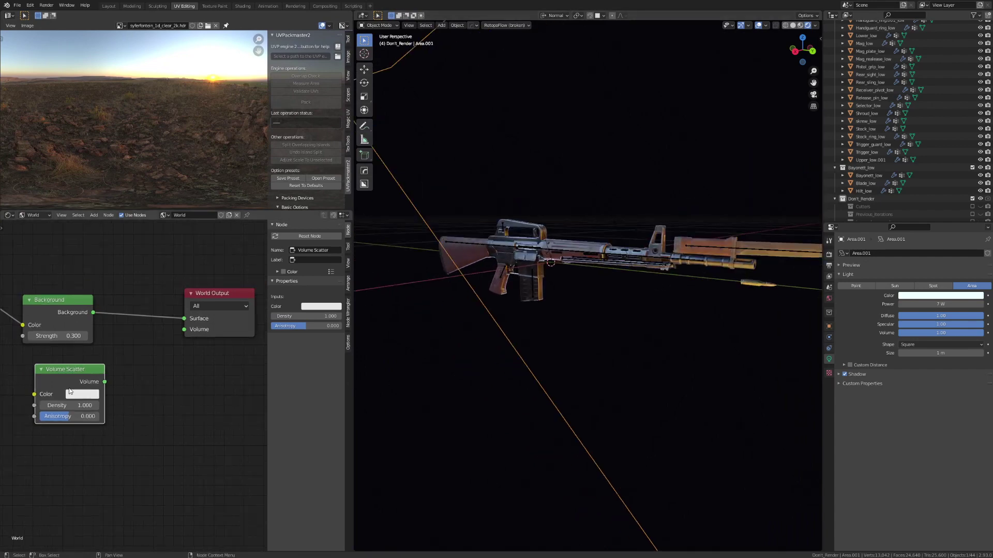
Connect the Volume Scatter node to the World Output's Volume input and set its density to 0.1.
{"action": "left_click_drag", "start_coordinate": [184, 331], "coordinate": [184, 330]}
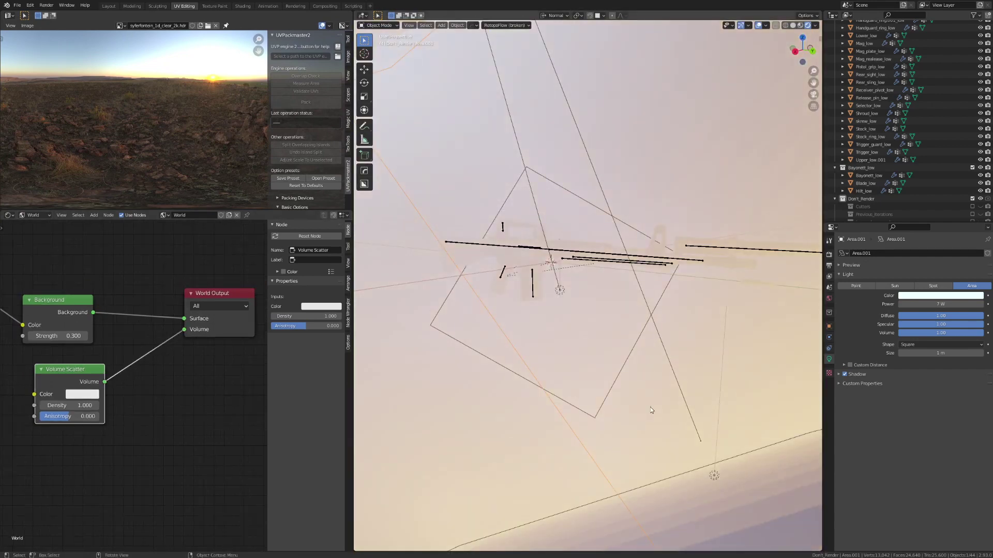
{"action": "mouse_move", "coordinate": [565, 381]}
{"action": "middle_mouse_down"}
{"action": "mouse_move", "coordinate": [524, 373]}
{"action": "mouse_move", "coordinate": [571, 375]}
{"action": "mouse_move", "coordinate": [563, 370]}
{"action": "middle_mouse_up"}
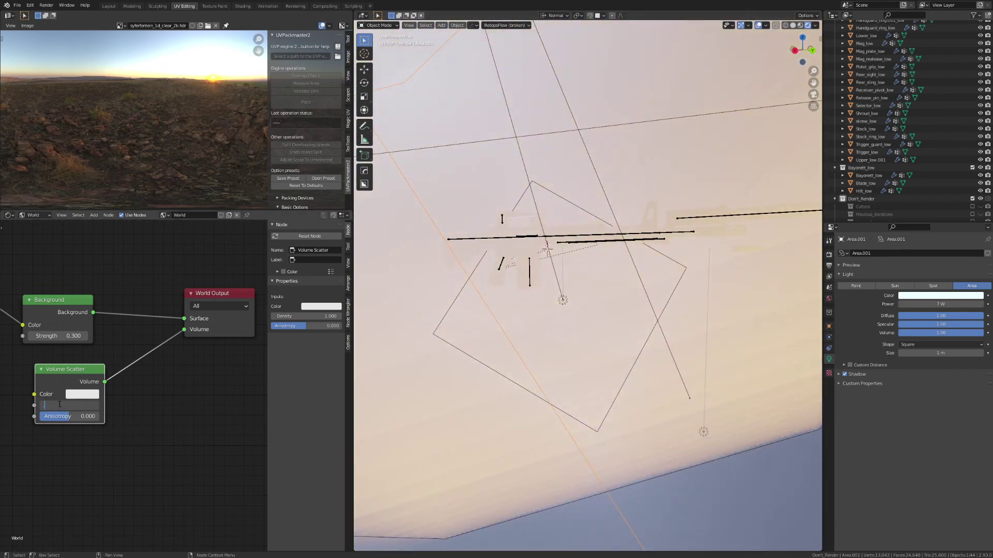
{"action": "key", "text": "Return"}
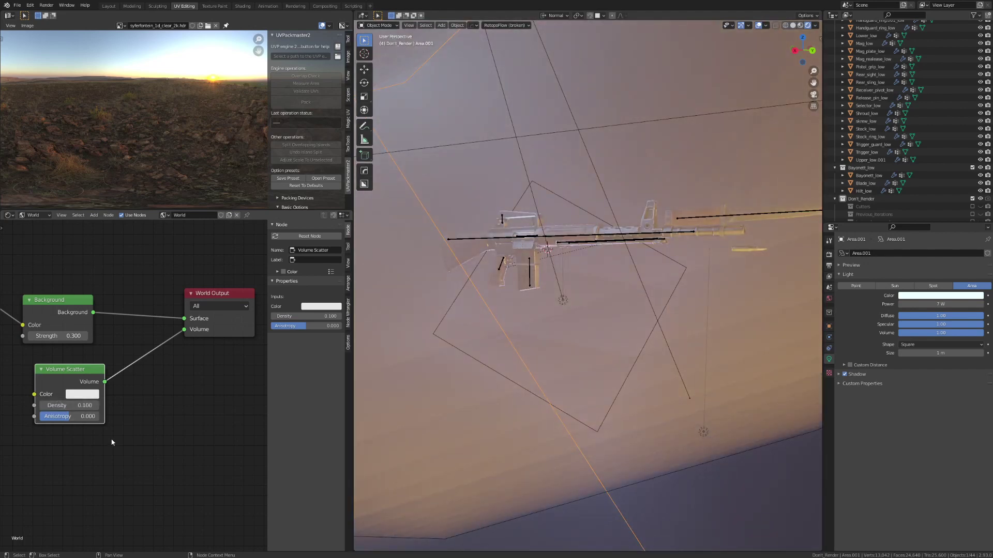
Set the Volume Scatter density to 0.05 and check the fog around the rifle.
{"action": "mouse_move", "coordinate": [569, 305]}
{"action": "middle_mouse_down"}
{"action": "mouse_move", "coordinate": [540, 308]}
{"action": "mouse_move", "coordinate": [557, 309]}
{"action": "middle_mouse_up"}
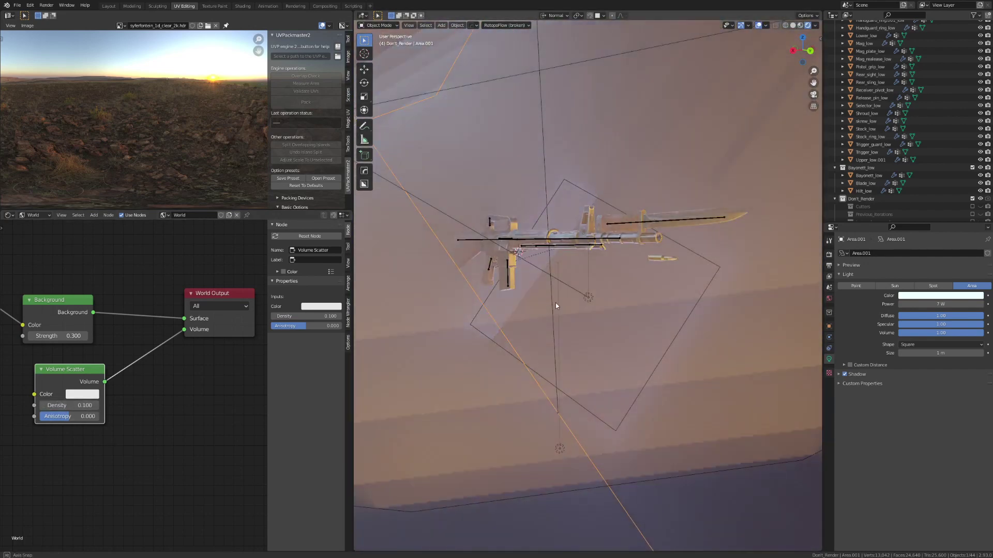
{"action": "left_click", "coordinate": [71, 407]}
{"action": "type", "text": ".05"}
{"action": "key", "text": "Return"}
{"action": "scroll", "coordinate": [637, 331], "scroll_direction": "up", "scroll_amount": 2}
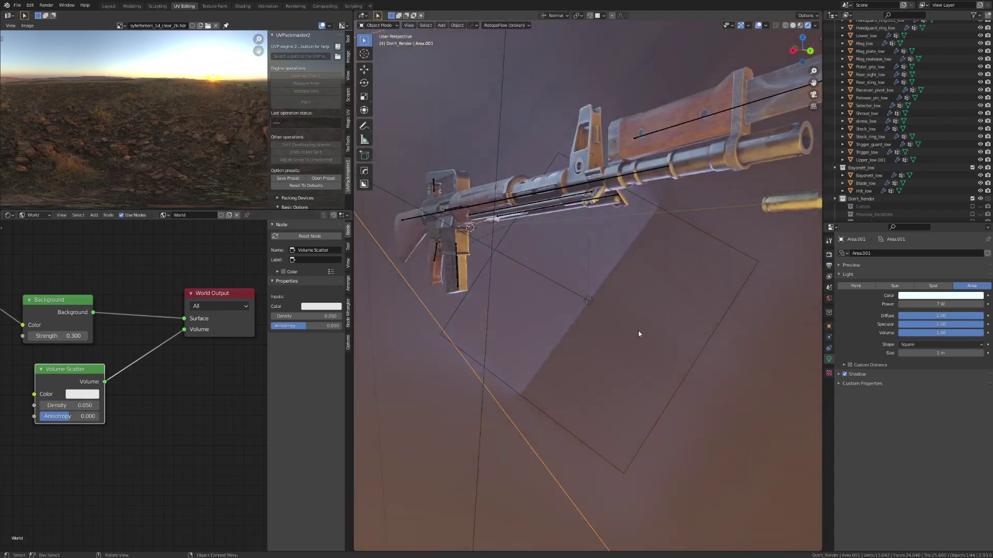
{"action": "middle_click_drag", "start_coordinate": [637, 331], "coordinate": [641, 331]}
{"action": "scroll", "coordinate": [642, 331], "scroll_direction": "down", "scroll_amount": 2}
{"action": "scroll", "coordinate": [642, 331], "scroll_direction": "up", "scroll_amount": 1}
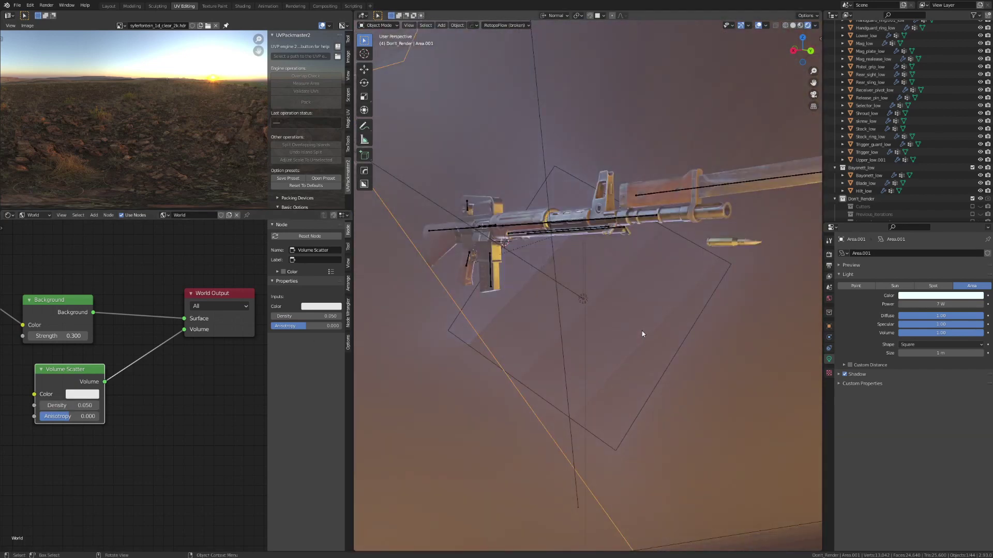
Set the world Background strength to 0.2 and check the rifle's lighting.
{"action": "scroll", "coordinate": [643, 334], "scroll_direction": "down", "scroll_amount": 2}
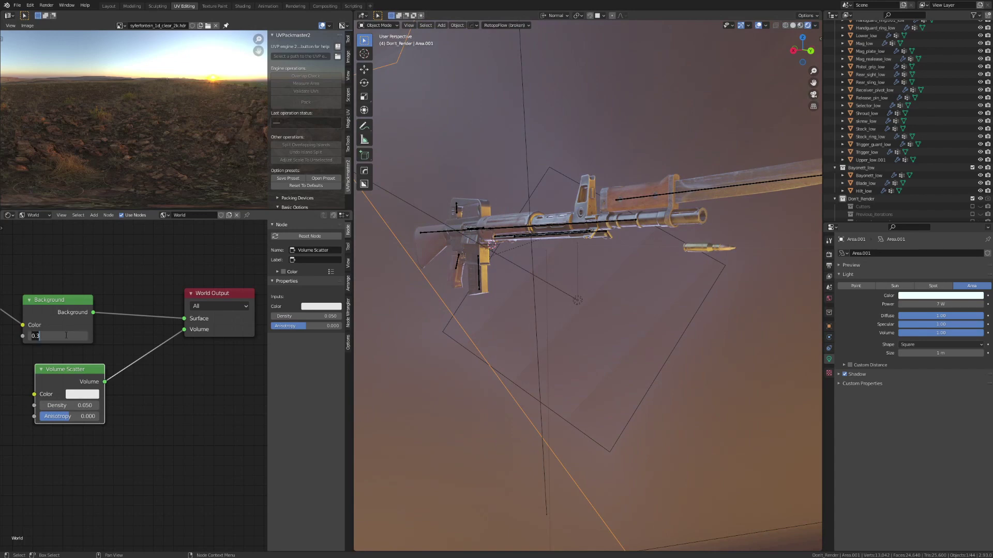
{"action": "key", "text": "Return"}
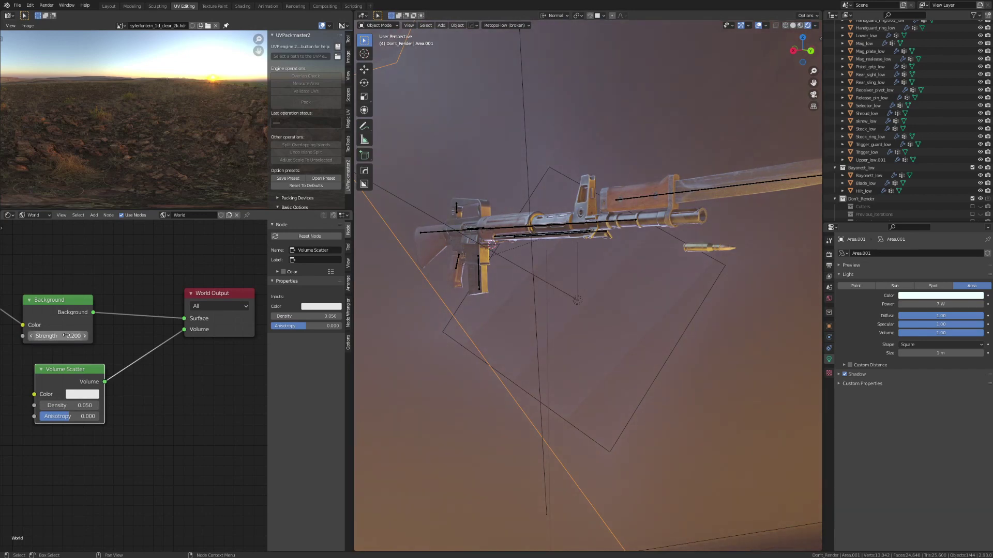
{"action": "middle_click_drag", "start_coordinate": [771, 341], "coordinate": [779, 342]}
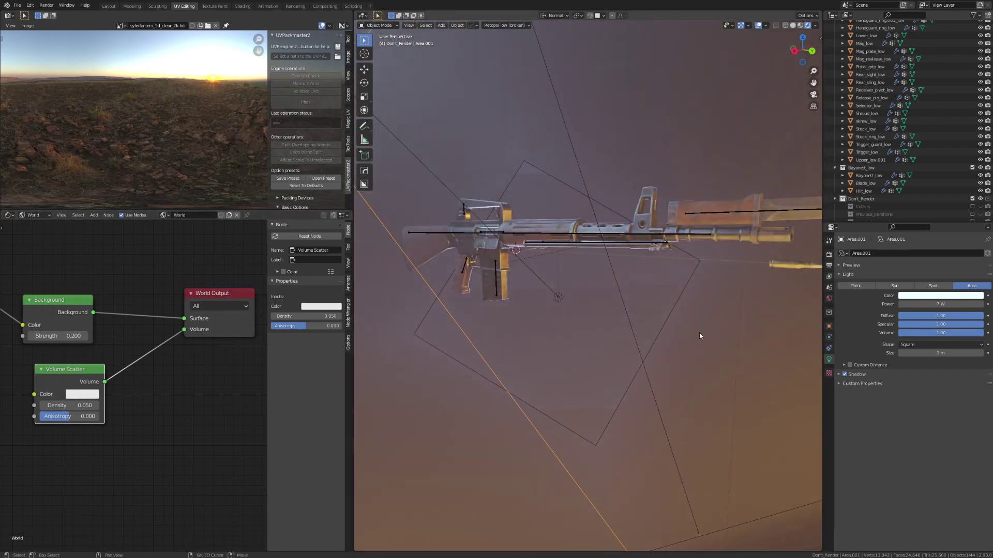
{"action": "middle_click_drag", "start_coordinate": [700, 334], "coordinate": [681, 328], "text": "shift"}
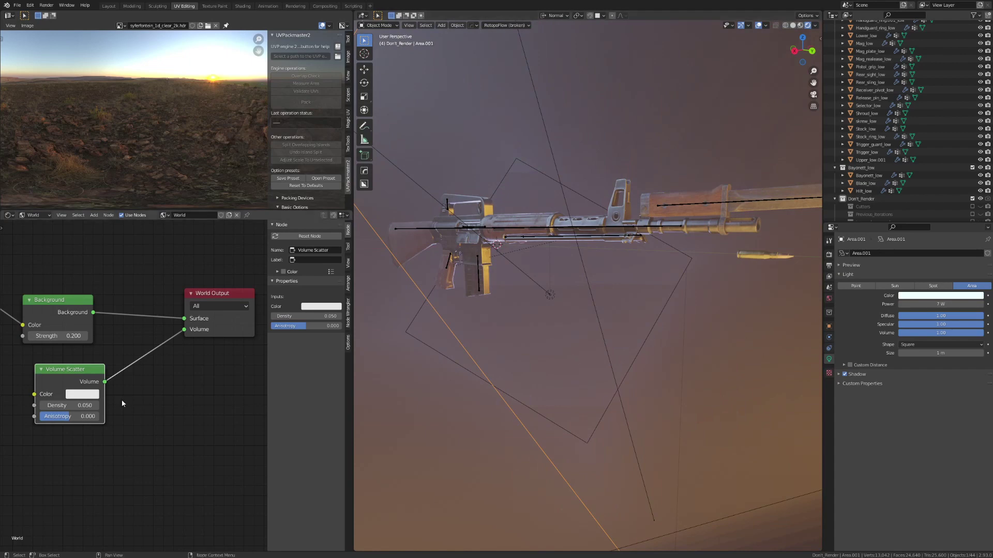
Tint the Volume Scatter color pale blue and set its density to 0.02.
{"action": "left_click", "coordinate": [89, 396]}
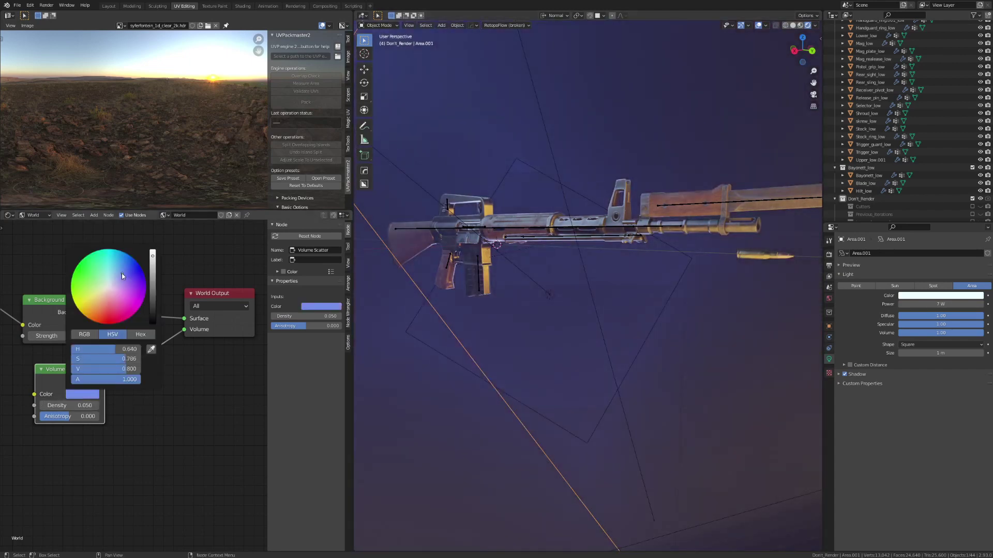
{"action": "left_click_drag", "start_coordinate": [122, 272], "coordinate": [113, 280]}
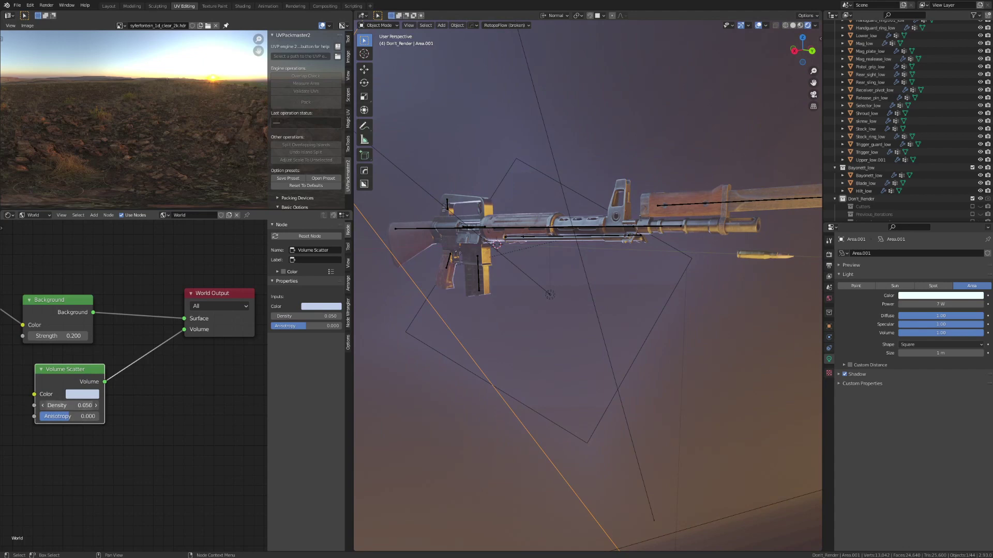
{"action": "left_click", "coordinate": [77, 407]}
{"action": "type", "text": ".02"}
{"action": "key", "text": "Return"}
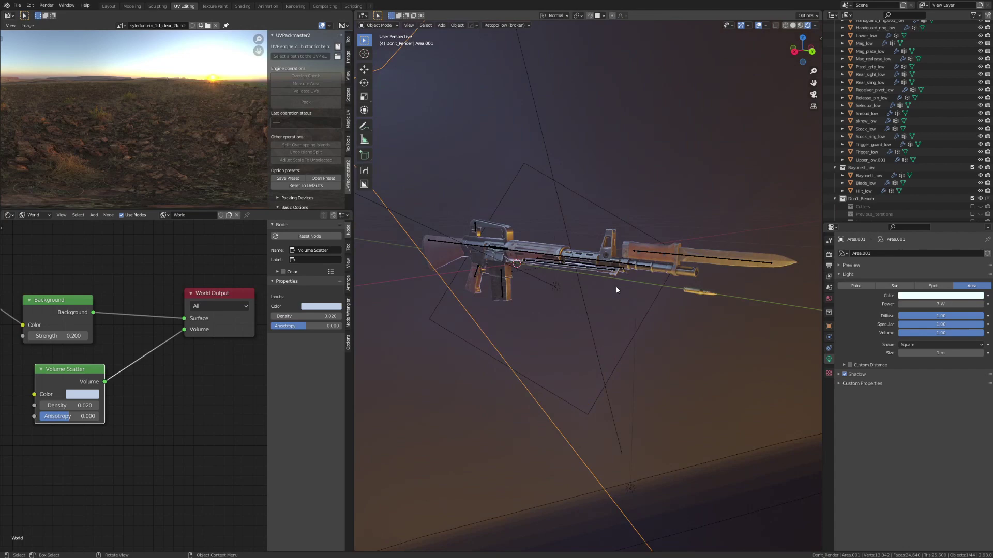
In the Layout workspace, inspect the lit rifle from several angles with the viewport overlays hidden, and restore the overlays.
{"action": "left_click", "coordinate": [109, 6]}
{"action": "middle_click_drag", "start_coordinate": [544, 311], "coordinate": [554, 324]}
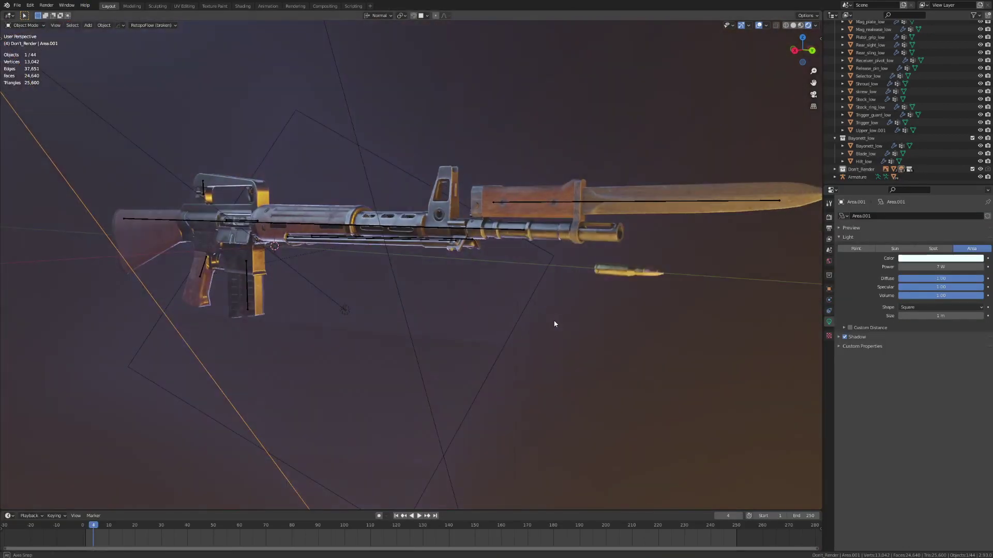
{"action": "left_click", "coordinate": [758, 25]}
{"action": "middle_click_drag", "start_coordinate": [362, 323], "coordinate": [335, 332]}
{"action": "scroll", "coordinate": [335, 333], "scroll_direction": "up", "scroll_amount": 1}
{"action": "mouse_move", "coordinate": [348, 367]}
{"action": "middle_mouse_down"}
{"action": "mouse_move", "coordinate": [333, 365]}
{"action": "mouse_move", "coordinate": [340, 357]}
{"action": "middle_mouse_up"}
{"action": "scroll", "coordinate": [339, 357], "scroll_direction": "down", "scroll_amount": 2}
{"action": "left_click", "coordinate": [759, 25]}
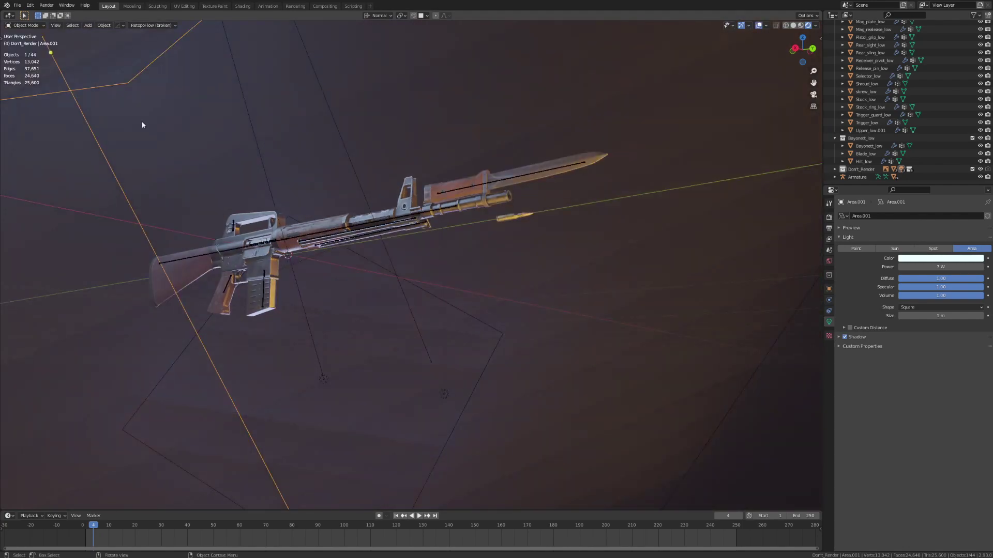
Lower the selected area light by about 0.21 m and check the rifle's lighting from other angles.
{"action": "key", "text": "g"}
{"action": "left_click", "coordinate": [181, 235]}
{"action": "scroll", "coordinate": [199, 246], "scroll_direction": "up", "scroll_amount": 2}
{"action": "middle_click_drag", "start_coordinate": [181, 235], "coordinate": [344, 308]}
{"action": "scroll", "coordinate": [343, 308], "scroll_direction": "up", "scroll_amount": 3}
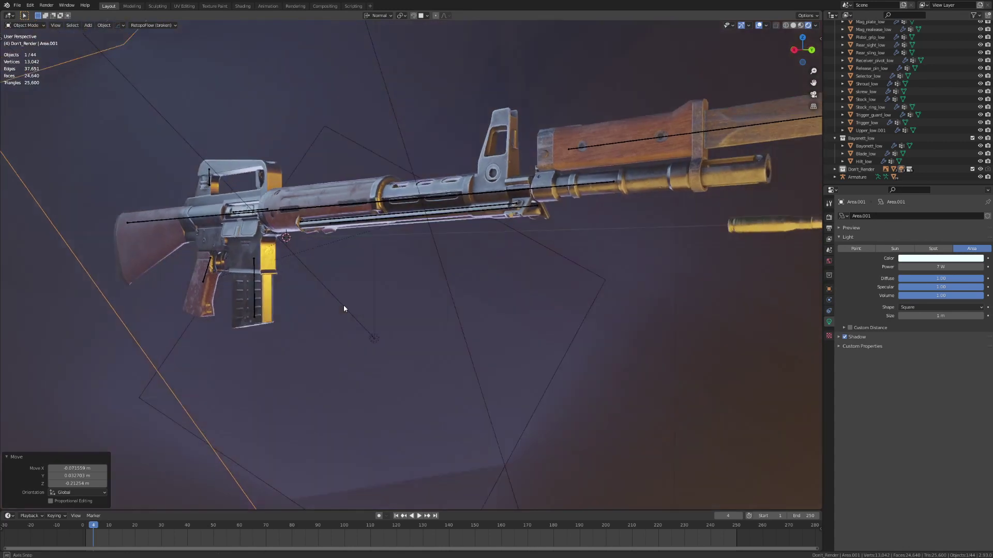
{"action": "left_click", "coordinate": [377, 346]}
{"action": "middle_click_drag", "start_coordinate": [376, 344], "coordinate": [331, 326]}
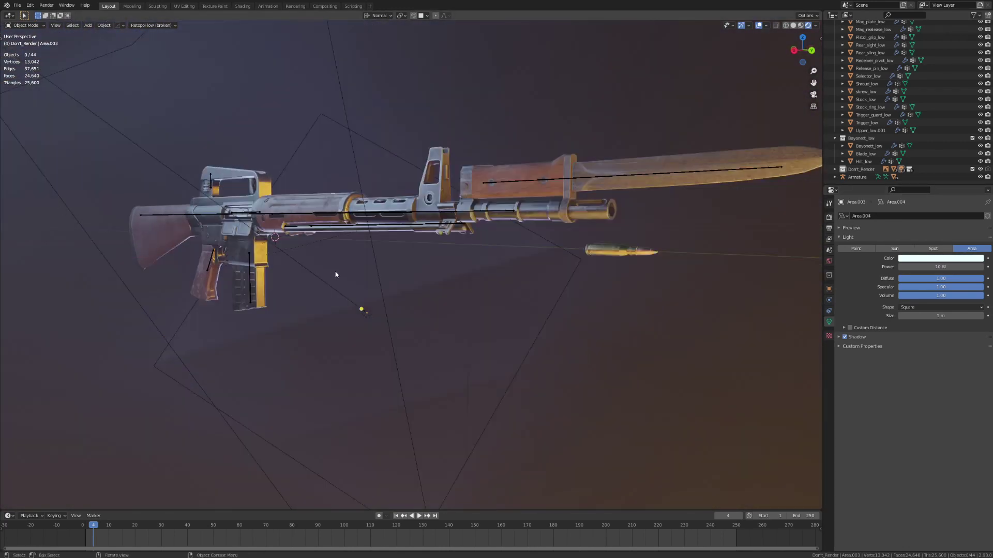
Add a sphere empty with a 1 m radius at the world origin around the rifle.
{"action": "scroll", "coordinate": [335, 275], "scroll_direction": "down", "scroll_amount": 4}
{"action": "key", "text": "shift+a"}
{"action": "mouse_move", "coordinate": [335, 275]}
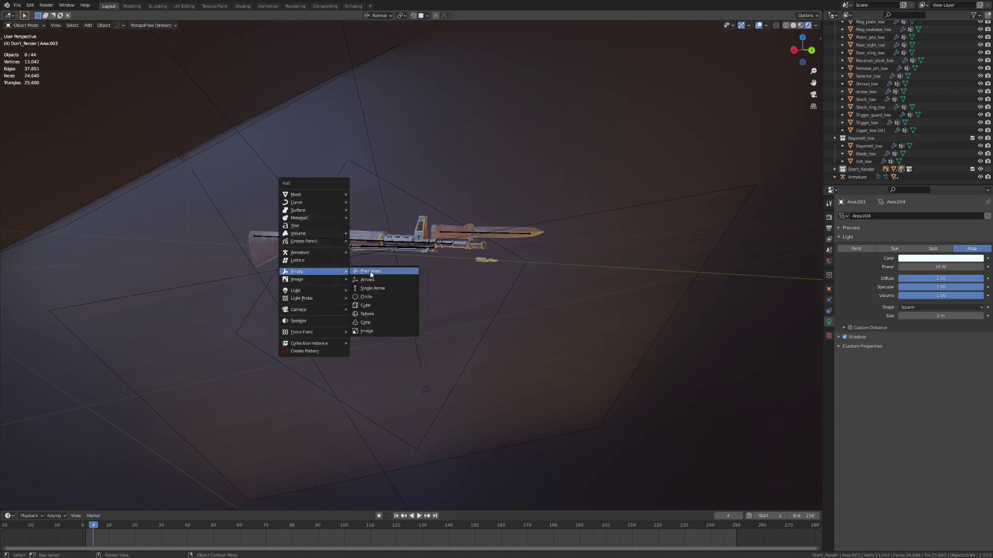
{"action": "left_click", "coordinate": [384, 314]}
{"action": "middle_click_drag", "start_coordinate": [383, 312], "coordinate": [398, 310]}
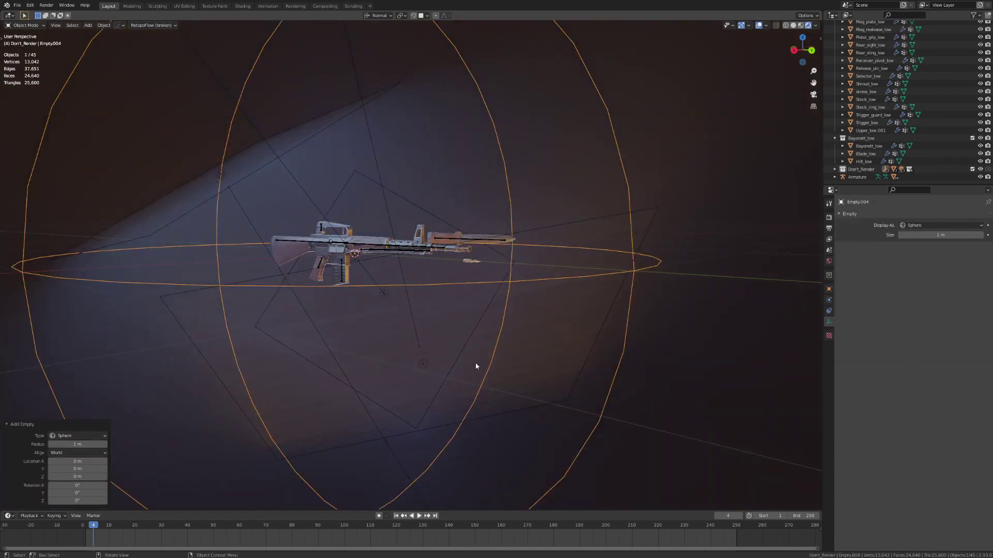
Parent the three area lights to the sphere empty with the Object option, and select only the empty.
{"action": "left_click", "coordinate": [464, 346]}
{"action": "left_click", "coordinate": [574, 387], "text": "shift"}
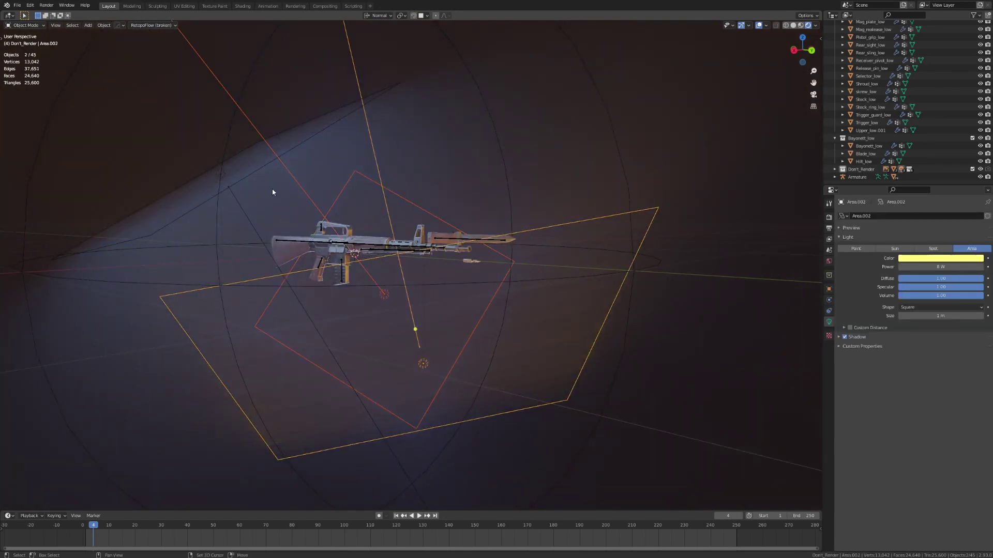
{"action": "left_click", "coordinate": [243, 174], "text": "shift"}
{"action": "left_click", "coordinate": [620, 166], "text": "shift"}
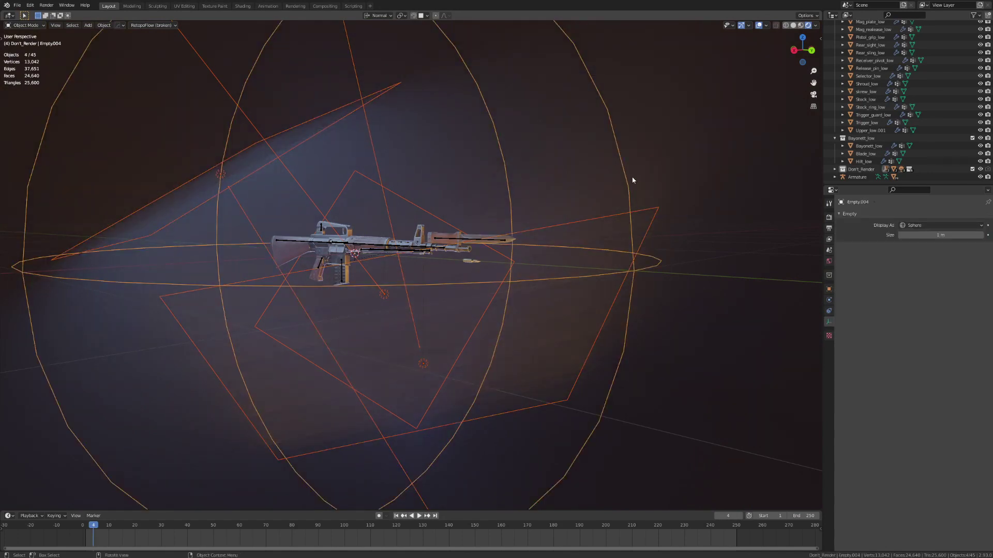
{"action": "middle_click_drag", "start_coordinate": [631, 182], "coordinate": [635, 198]}
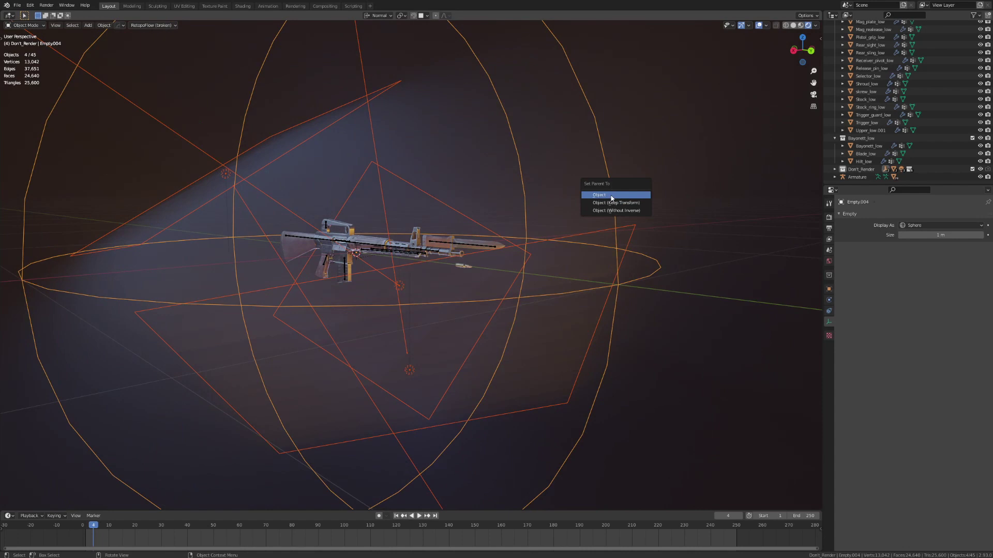
{"action": "left_click", "coordinate": [659, 280]}
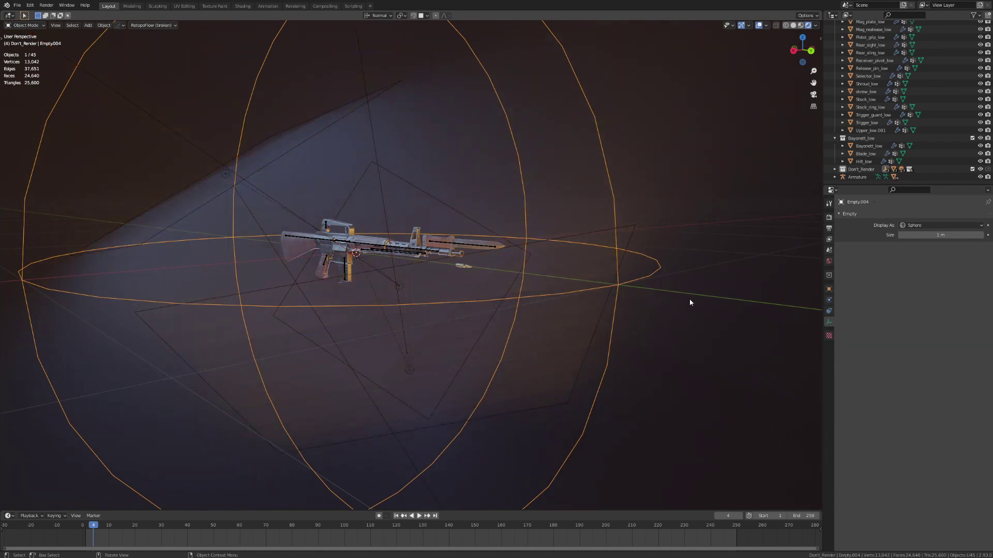
Rotate the sphere empty with its lights about 10° around the Z axis.
{"action": "middle_click_drag", "start_coordinate": [687, 300], "coordinate": [658, 282]}
{"action": "key", "text": "r"}
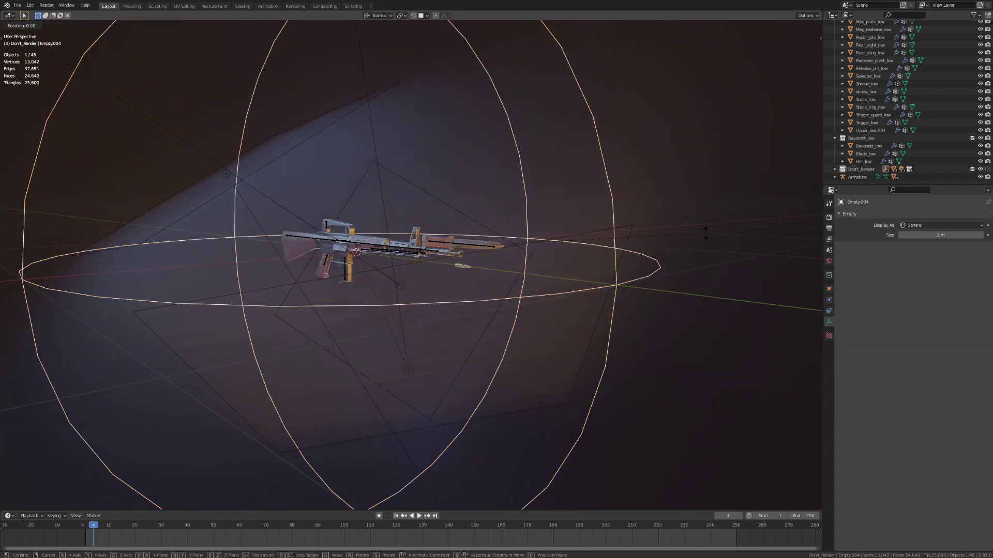
{"action": "key", "text": "z"}
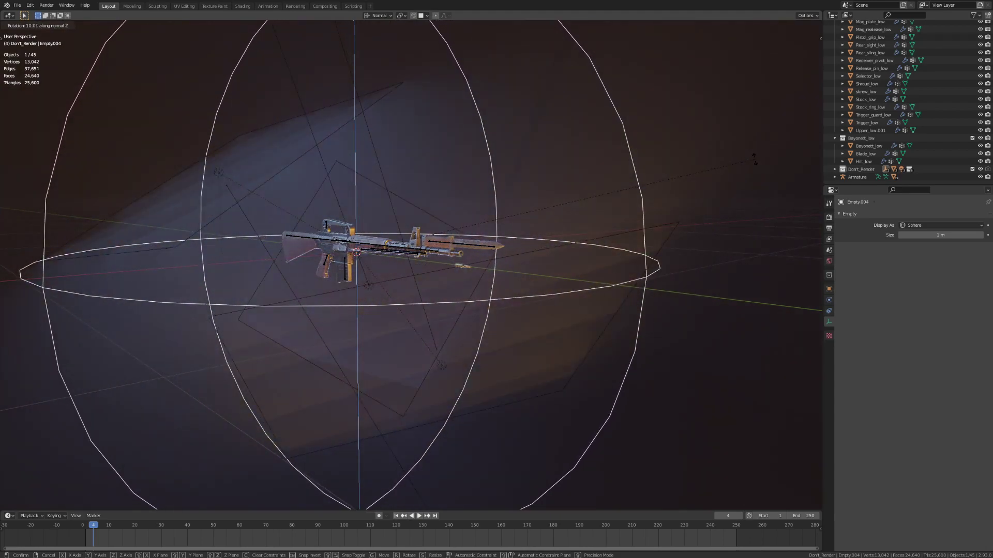
{"action": "left_click", "coordinate": [755, 160]}
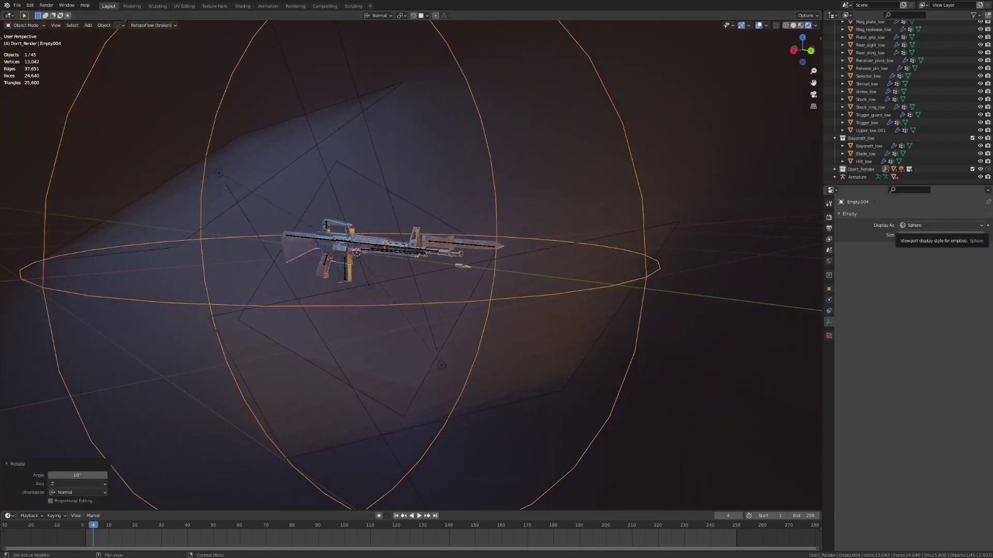
Viewing the rifle from the stock end, rotate the light rig empty about -179° around the Z axis.
{"action": "middle_click_drag", "start_coordinate": [724, 258], "coordinate": [539, 279]}
{"action": "scroll", "coordinate": [549, 259], "scroll_direction": "up", "scroll_amount": 3}
{"action": "key", "text": "r"}
{"action": "key", "text": "z"}
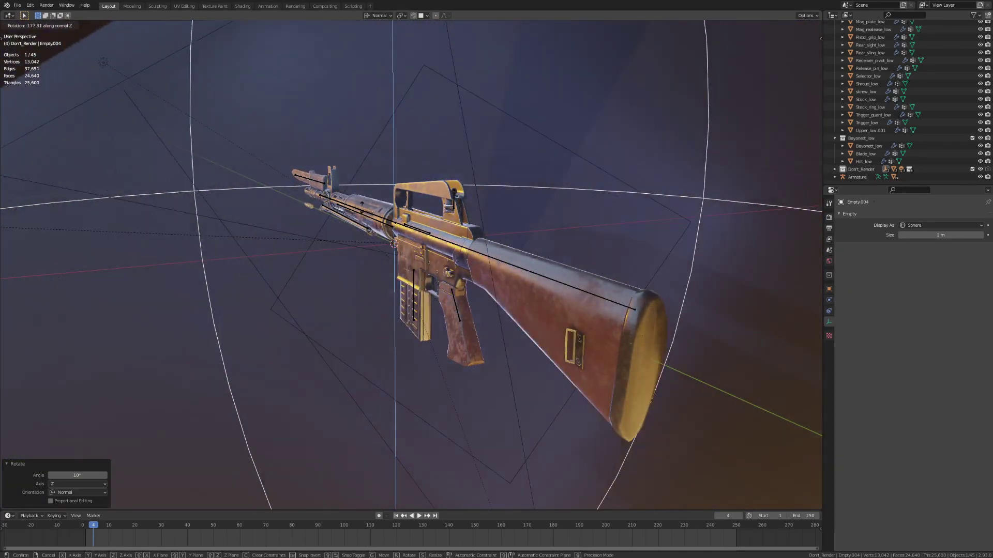
{"action": "left_click", "coordinate": [202, 228]}
Rotate the light rig empty around Z again from a close-up of the receiver, and inspect the rifle with overlays hidden.
{"action": "middle_click_drag", "start_coordinate": [510, 207], "coordinate": [643, 166]}
{"action": "scroll", "coordinate": [620, 191], "scroll_direction": "up", "scroll_amount": 3}
{"action": "key", "text": "r"}
{"action": "key", "text": "z"}
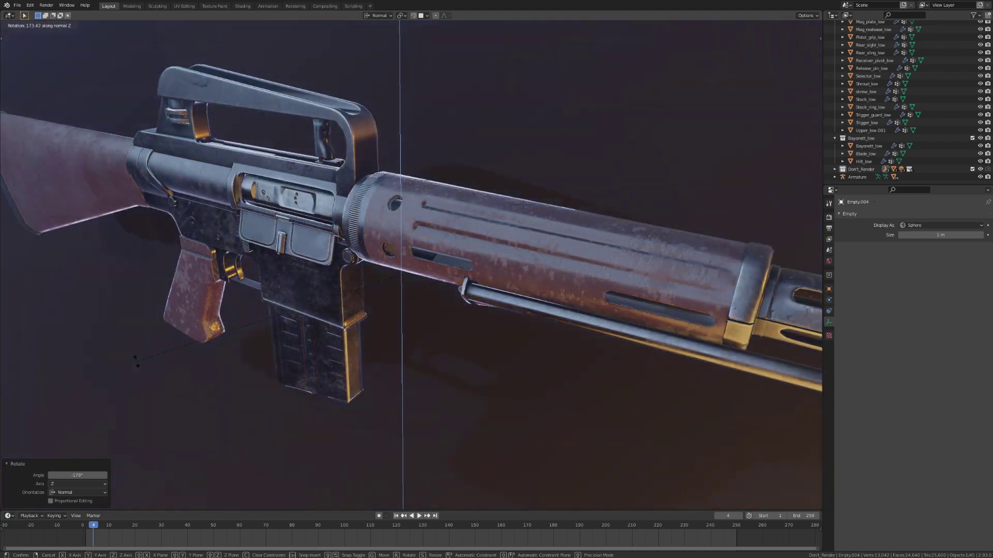
{"action": "left_click", "coordinate": [104, 348]}
{"action": "middle_click_drag", "start_coordinate": [104, 348], "coordinate": [461, 283]}
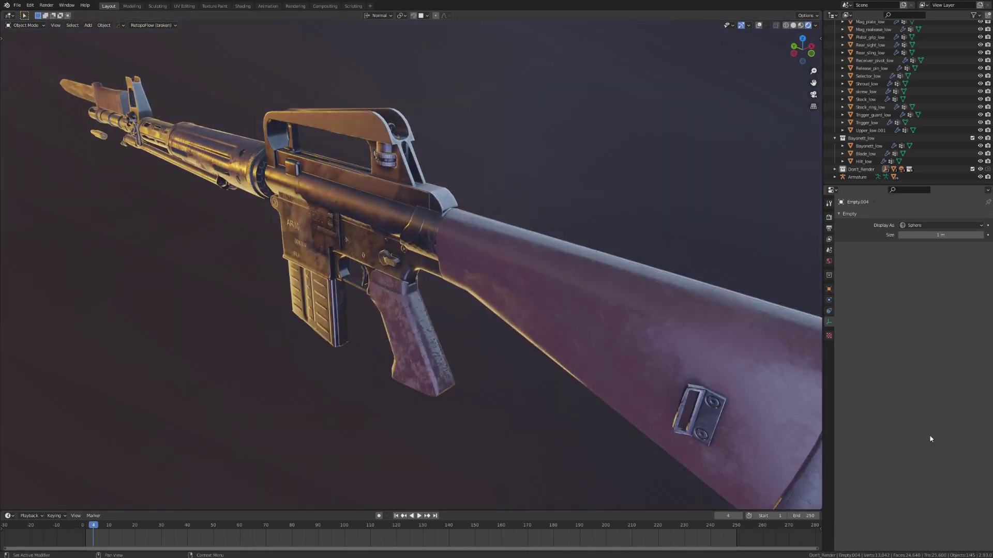
Enable Ambient Occlusion, Bloom and Screen Space Reflections in the Eevee render settings.
{"action": "left_click", "coordinate": [829, 217]}
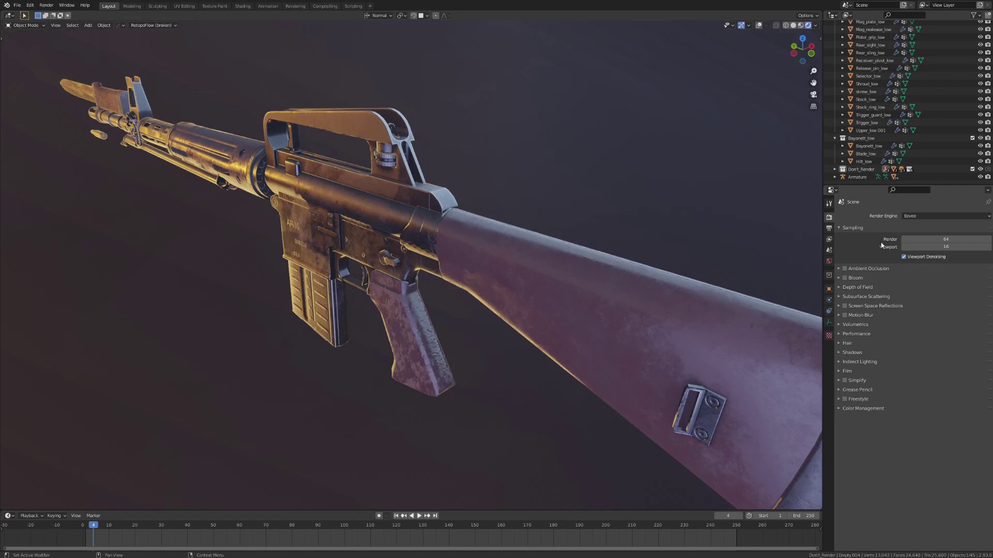
{"action": "left_click", "coordinate": [846, 269]}
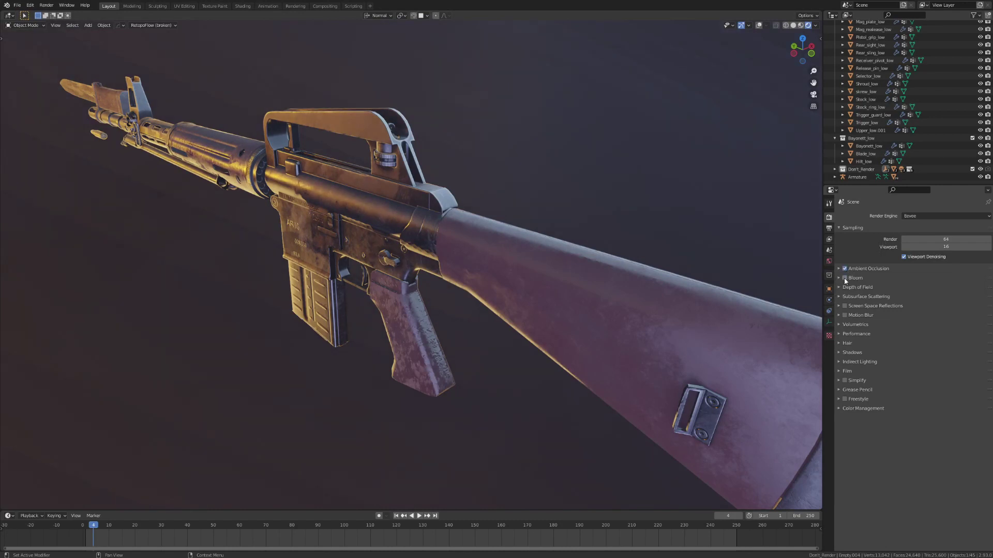
{"action": "left_click", "coordinate": [846, 278]}
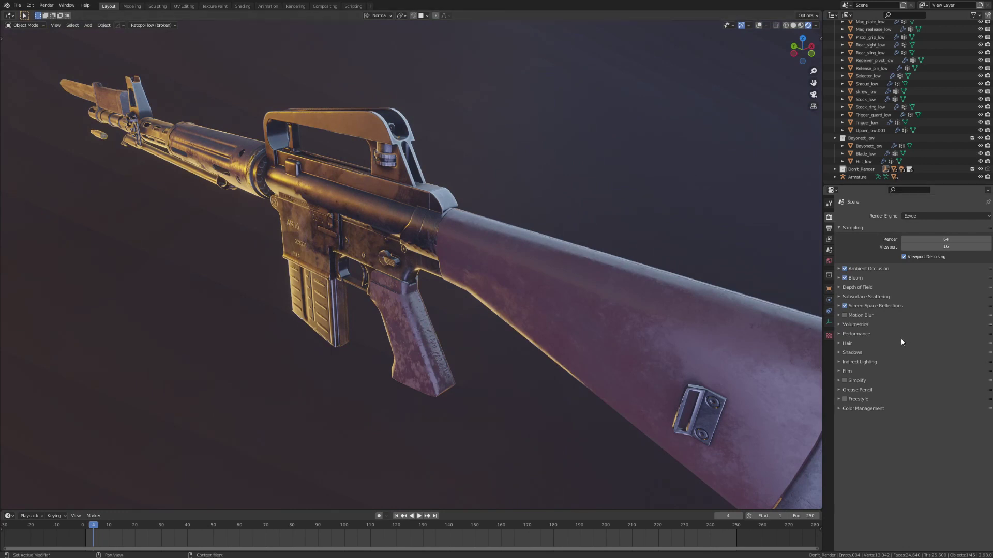
Set the volumetrics tile size to 16 px and the volumetric samples to 256.
{"action": "left_click", "coordinate": [853, 324]}
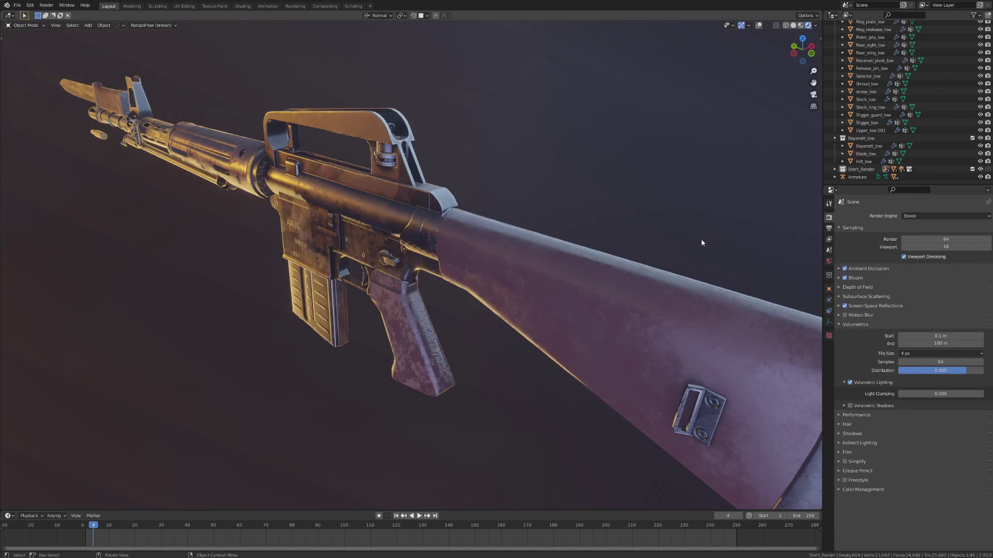
{"action": "middle_click_drag", "start_coordinate": [515, 274], "coordinate": [616, 236]}
{"action": "middle_click_drag", "start_coordinate": [542, 124], "coordinate": [558, 141]}
{"action": "middle_click_drag", "start_coordinate": [320, 341], "coordinate": [732, 340]}
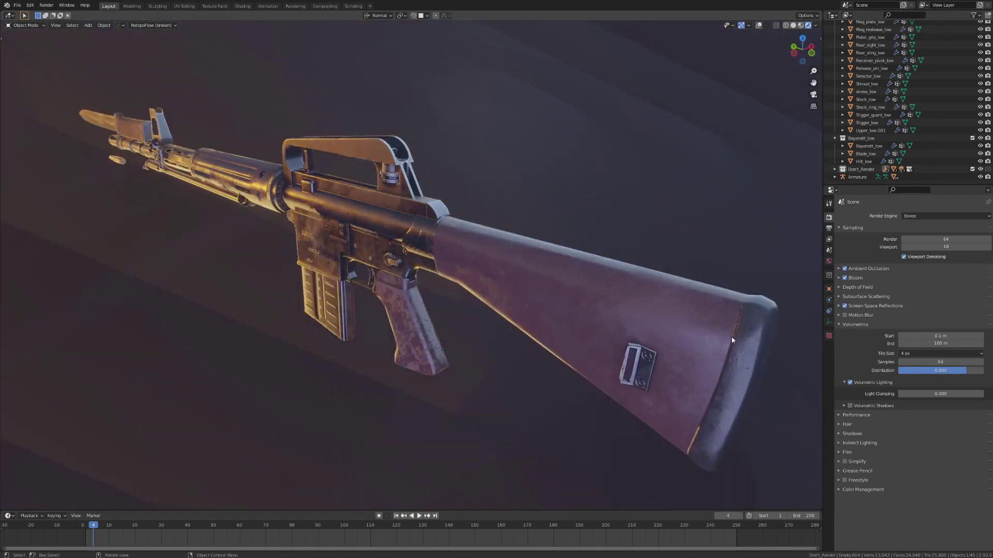
{"action": "left_click", "coordinate": [923, 354]}
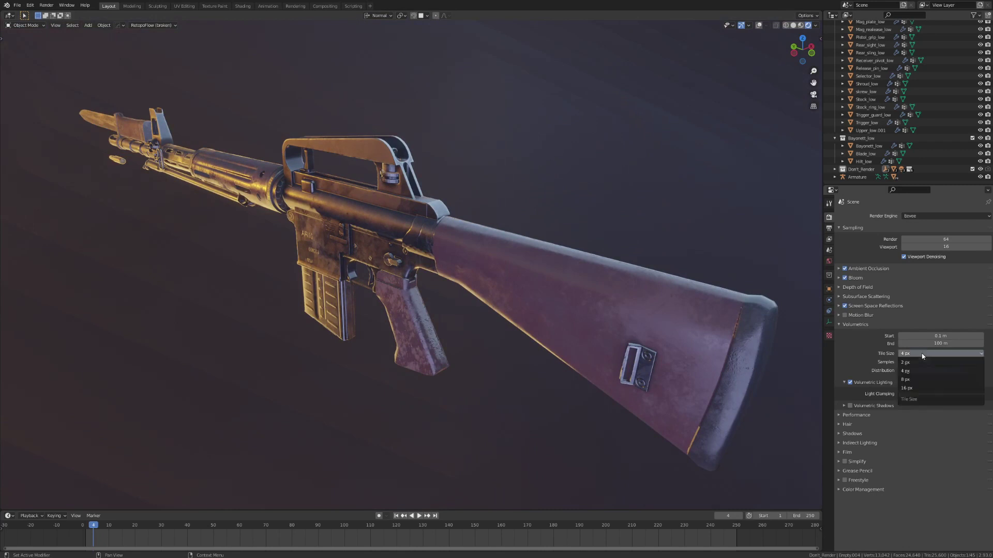
{"action": "left_click", "coordinate": [913, 389]}
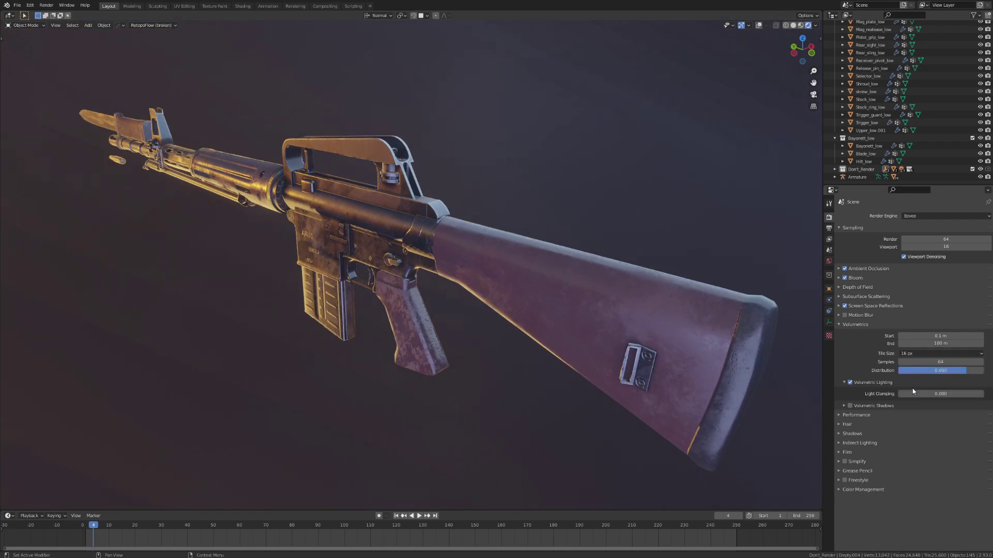
{"action": "left_click", "coordinate": [940, 361]}
{"action": "type", "text": "25"}
{"action": "key", "text": "Return"}
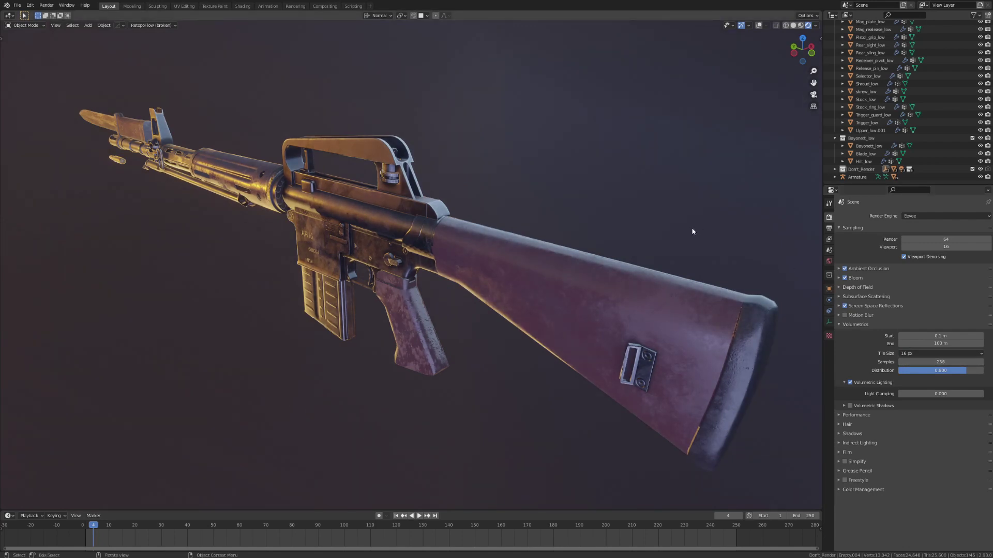
Inspect the rifle from the magazine side and enable Soft Shadows in the Eevee render settings.
{"action": "middle_click_drag", "start_coordinate": [577, 227], "coordinate": [516, 180]}
{"action": "scroll", "coordinate": [516, 180], "scroll_direction": "up", "scroll_amount": 2}
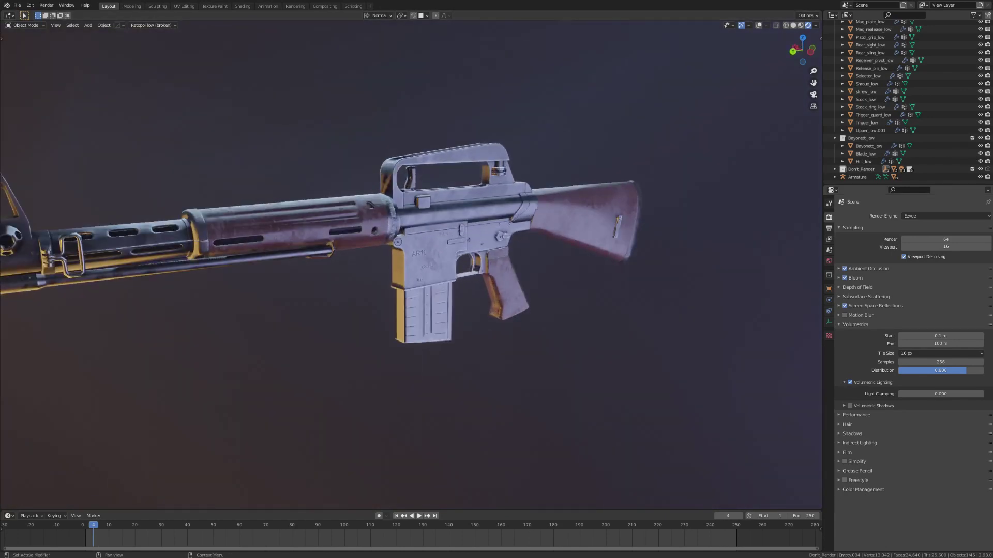
{"action": "left_click", "coordinate": [840, 435]}
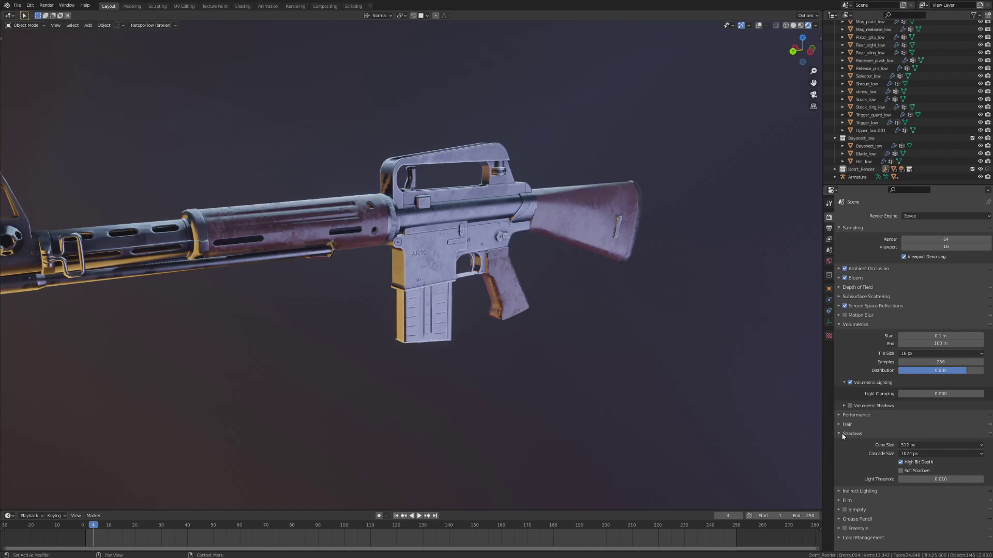
{"action": "left_click", "coordinate": [901, 471]}
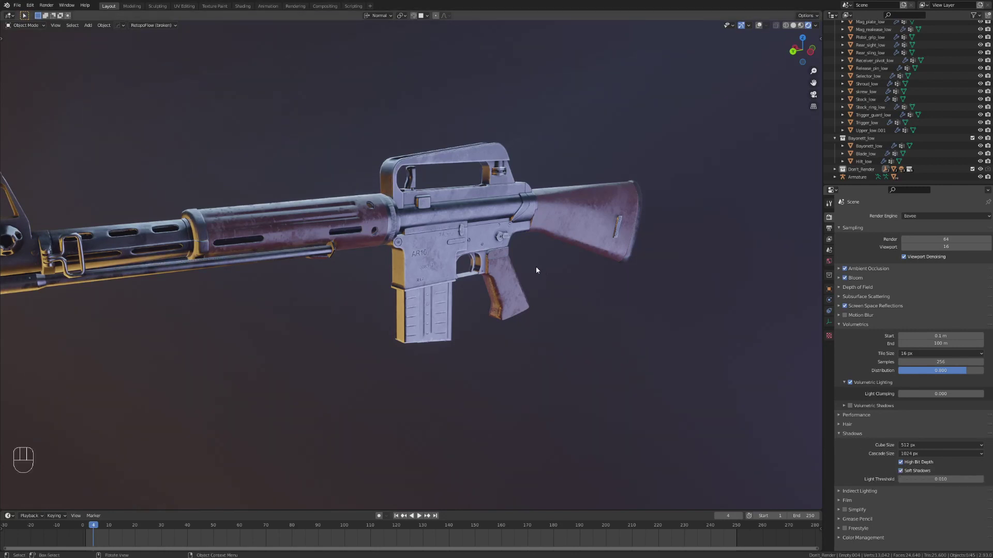
Add a camera to the scene and look through it.
{"action": "key", "text": "shift+a"}
{"action": "mouse_move", "coordinate": [585, 296]}
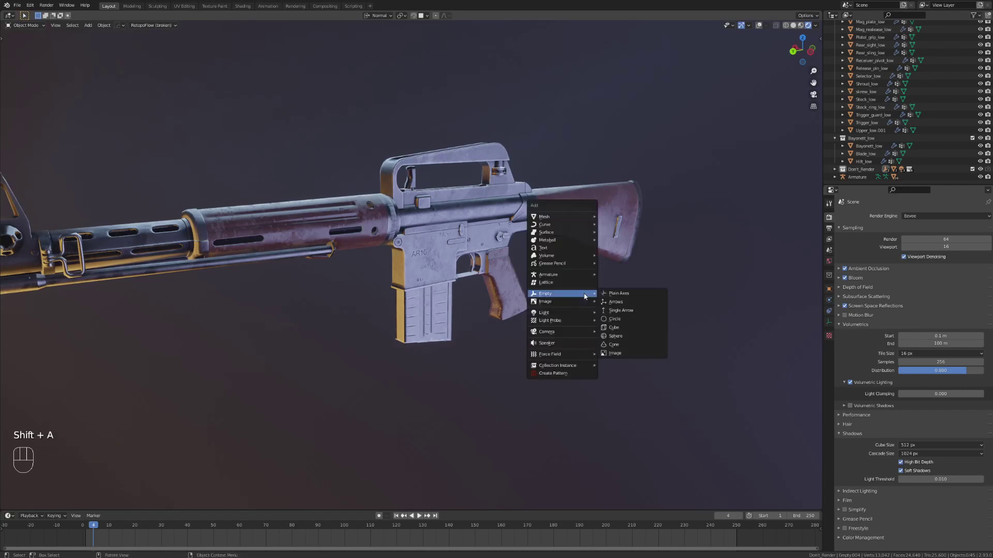
{"action": "mouse_move", "coordinate": [569, 331]}
{"action": "left_click", "coordinate": [618, 332]}
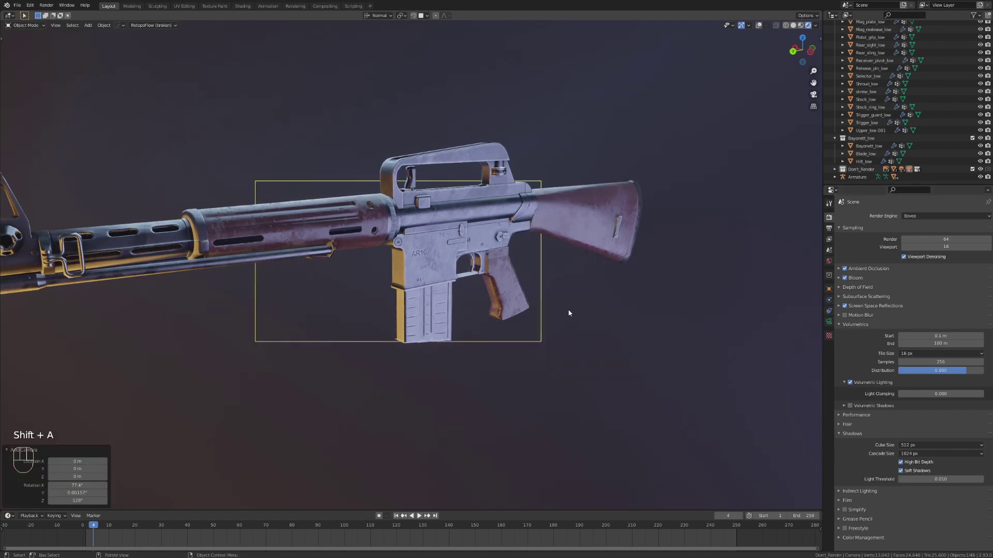
{"action": "key", "text": "KP_0"}
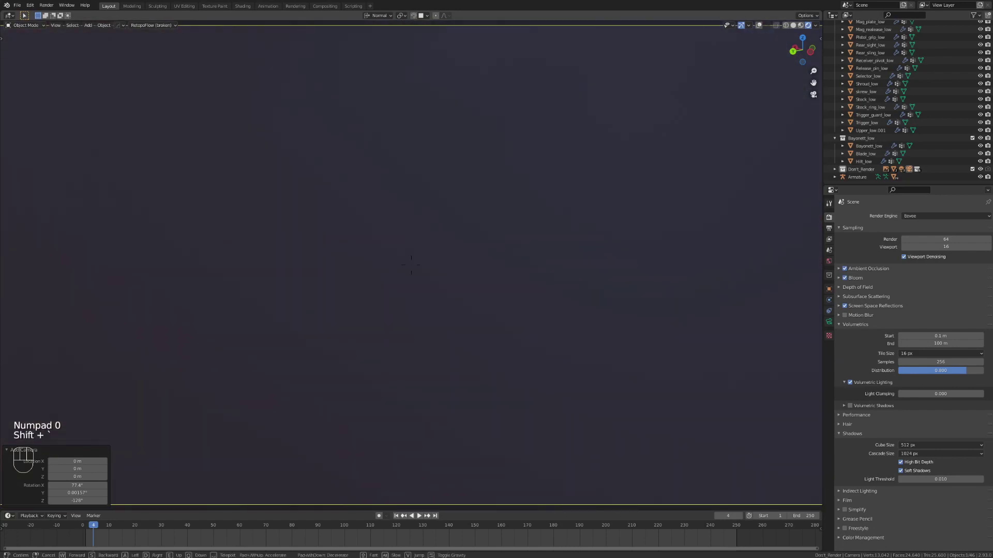
Fly the camera to a low, tilted angle that frames the whole rifle diagonally, with the bayonet at the upper end.
{"action": "key", "text": "shift+grave"}
{"action": "key", "text": "a"}
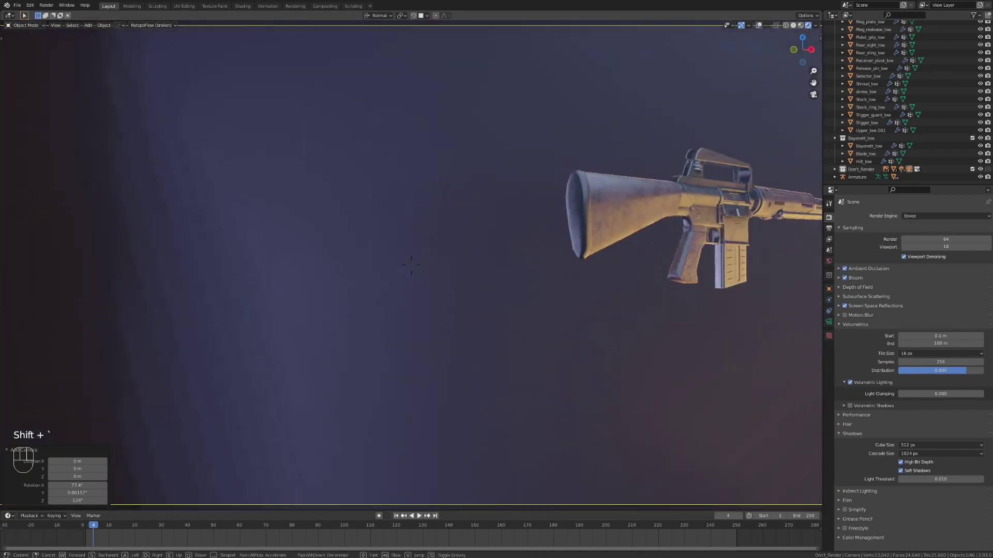
{"action": "key", "text": "a"}
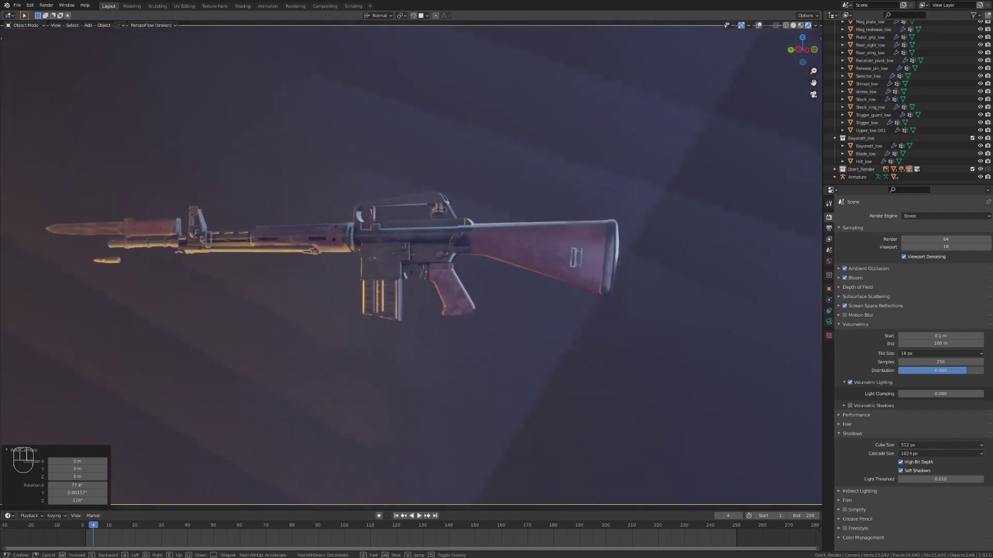
{"action": "key", "text": "a"}
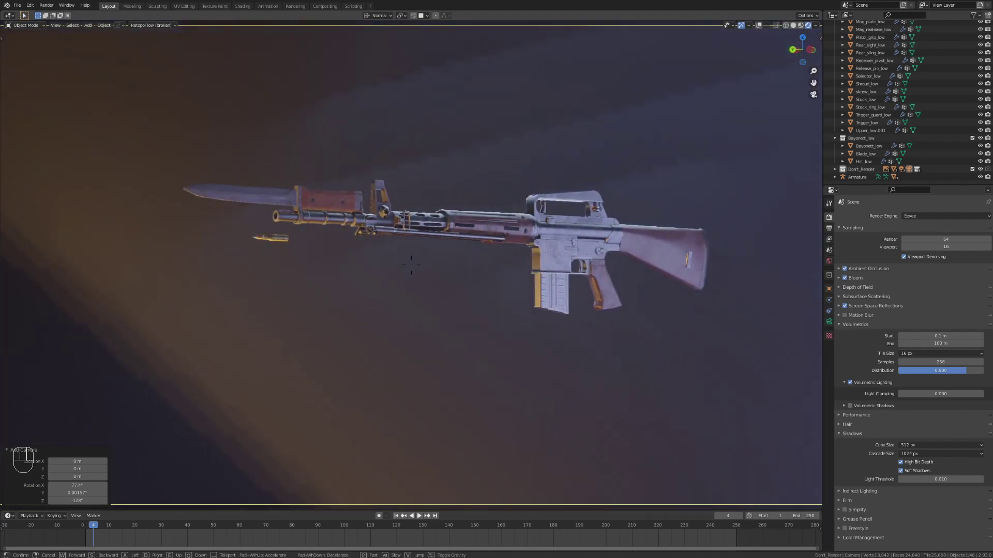
{"action": "key", "text": "w"}
{"action": "key", "text": "w"}
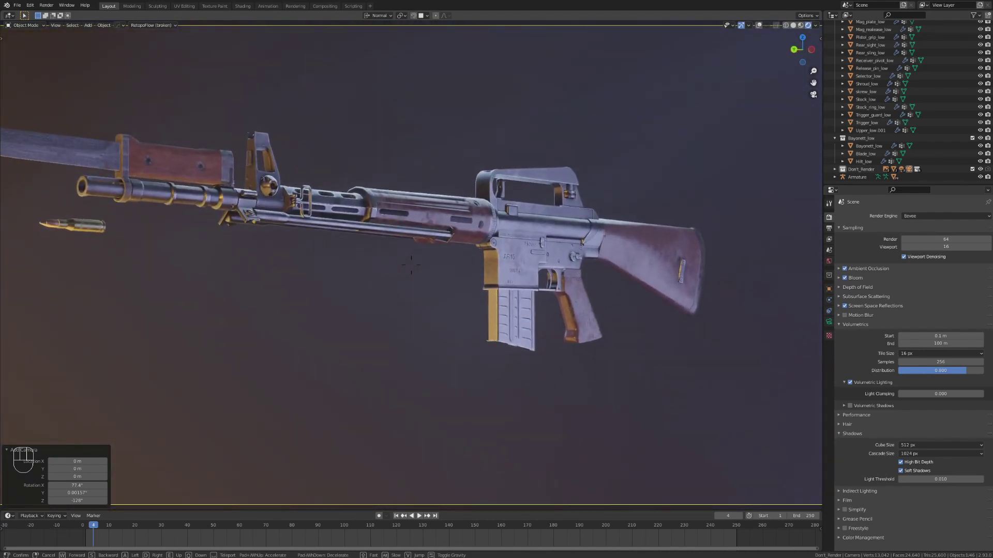
{"action": "key", "text": "q"}
{"action": "key", "text": "w"}
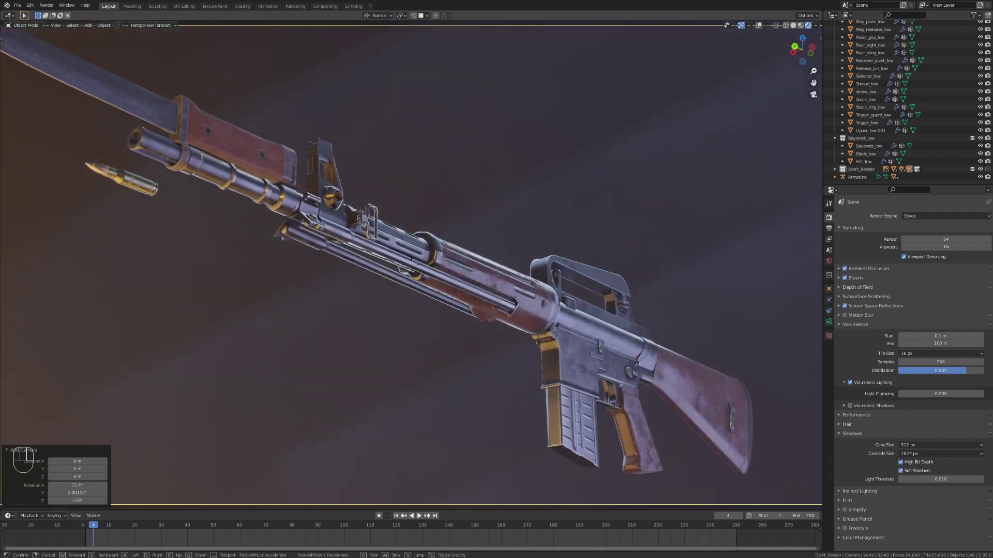
{"action": "key", "text": "s"}
{"action": "left_click", "coordinate": [428, 250]}
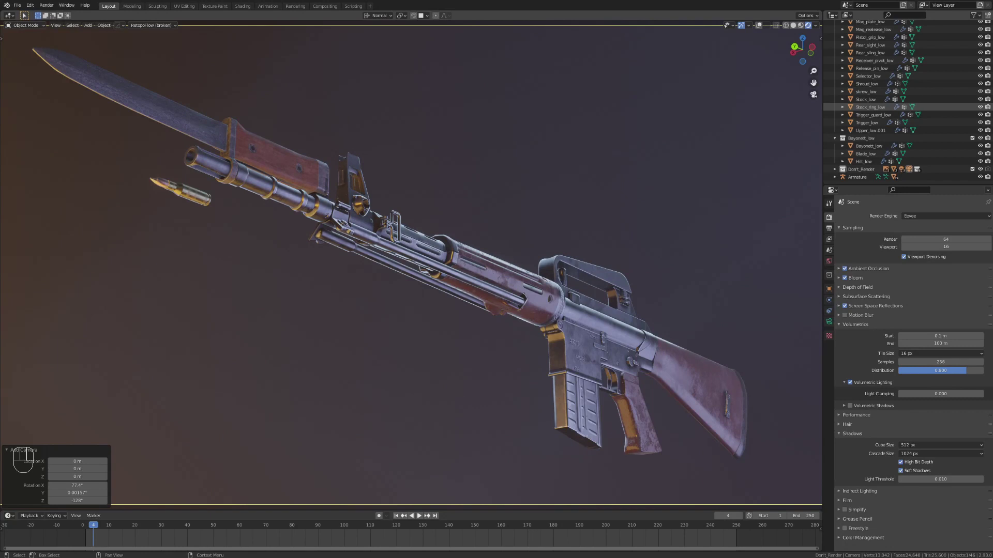
Show the viewport overlays and rotate the light rig's parent empty about -150° around the Z axis.
{"action": "left_click", "coordinate": [758, 26]}
{"action": "left_click", "coordinate": [794, 199]}
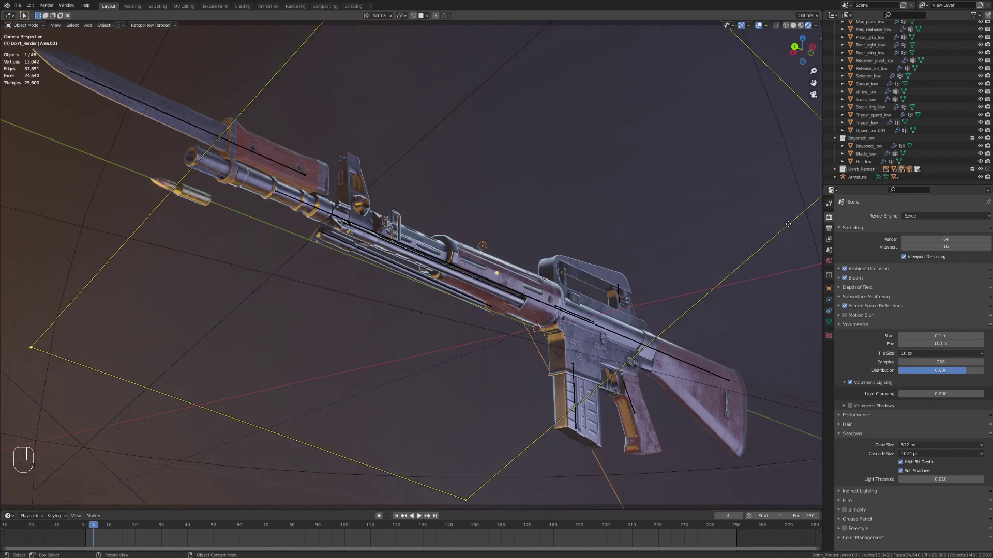
{"action": "left_click", "coordinate": [797, 190]}
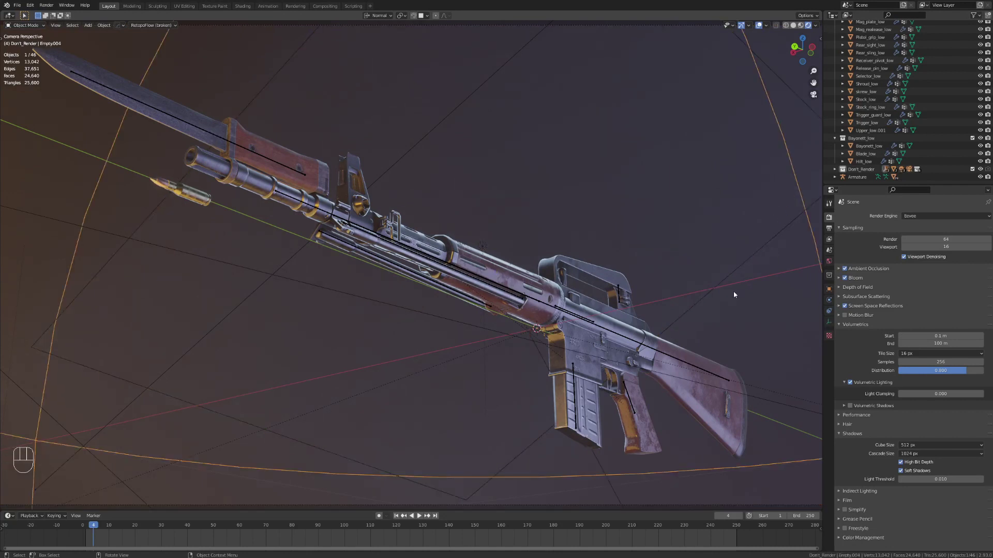
{"action": "key", "text": "r"}
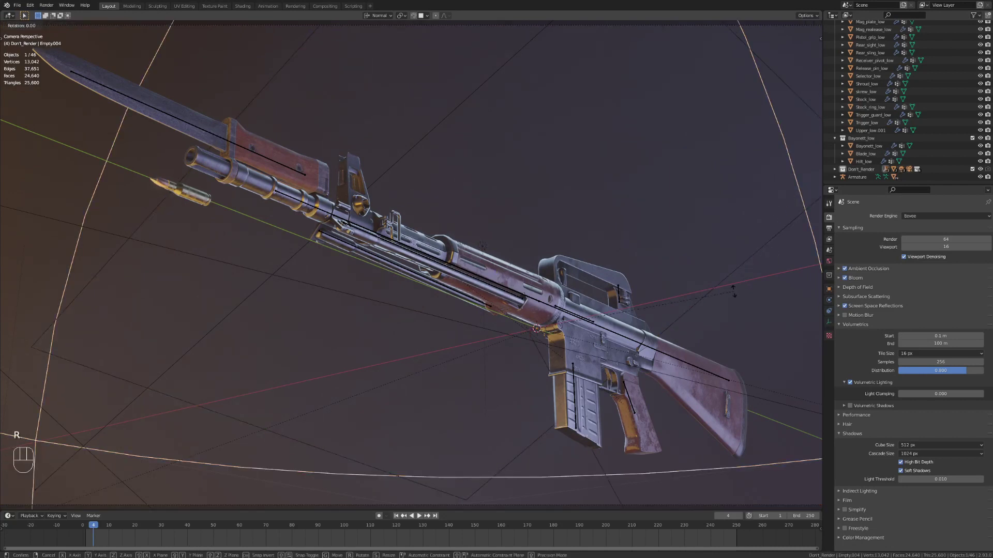
{"action": "key", "text": "z"}
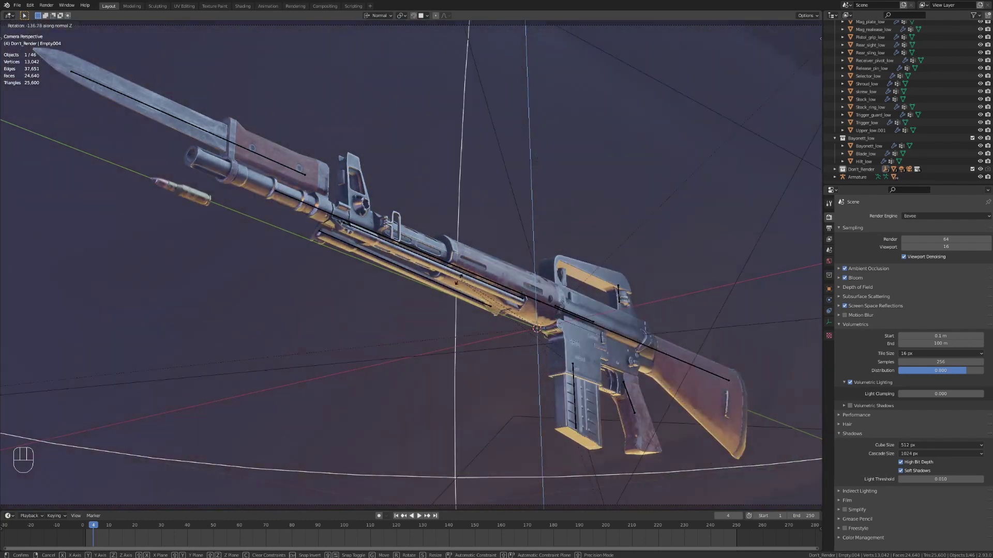
{"action": "left_click", "coordinate": [412, 283]}
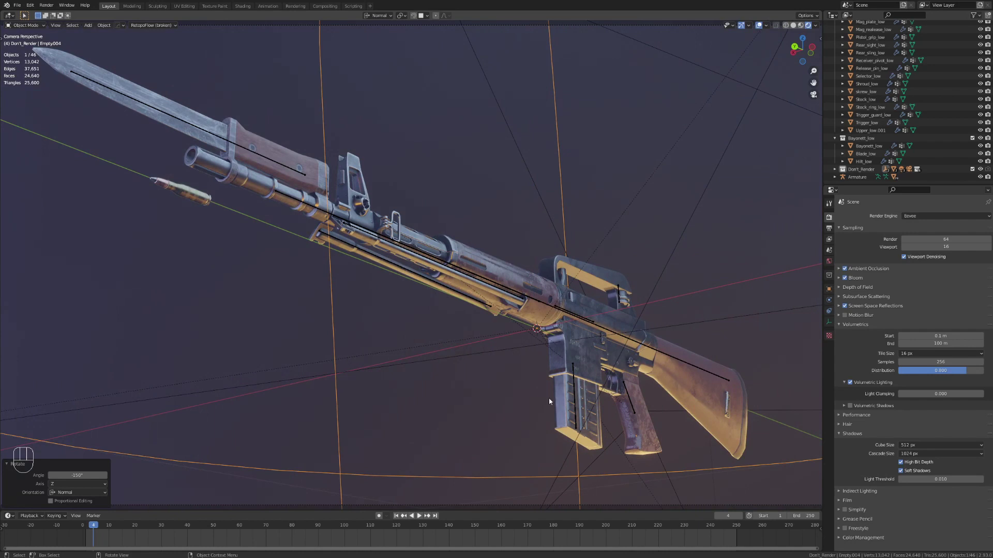
Enable Depth of Field on the camera and set the rifle's lower receiver, Lower_low, as its focus object.
{"action": "left_click", "coordinate": [550, 415]}
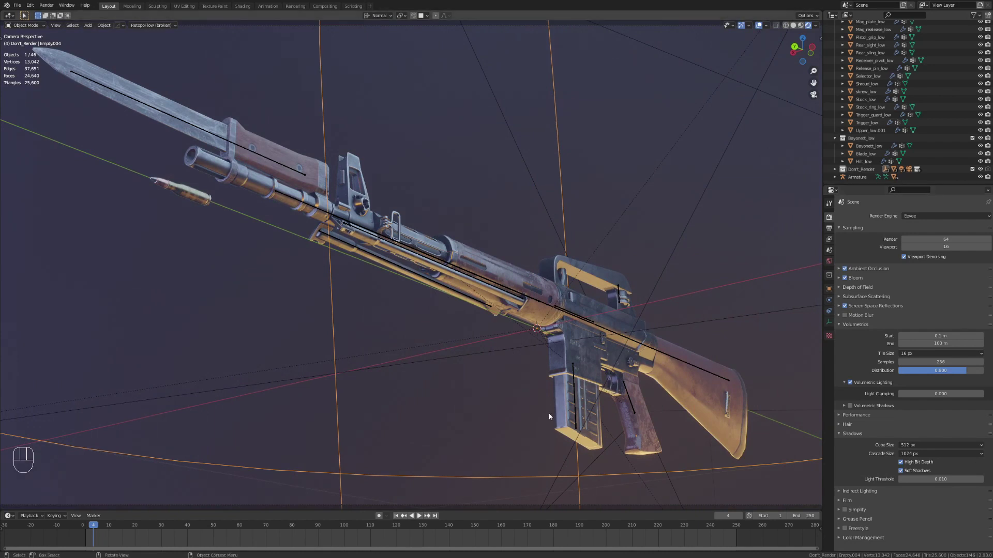
{"action": "left_click", "coordinate": [601, 504]}
{"action": "left_click", "coordinate": [829, 321]}
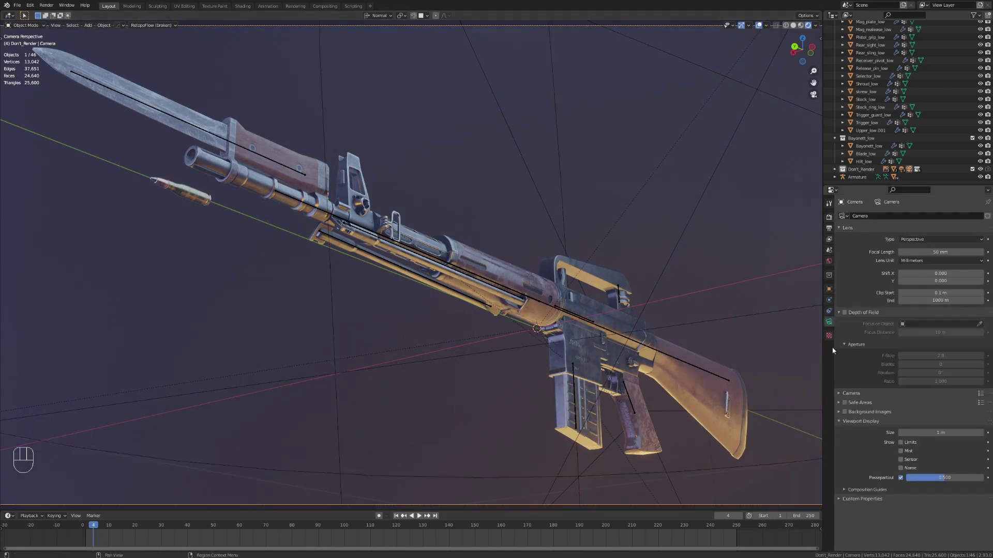
{"action": "left_click", "coordinate": [844, 313]}
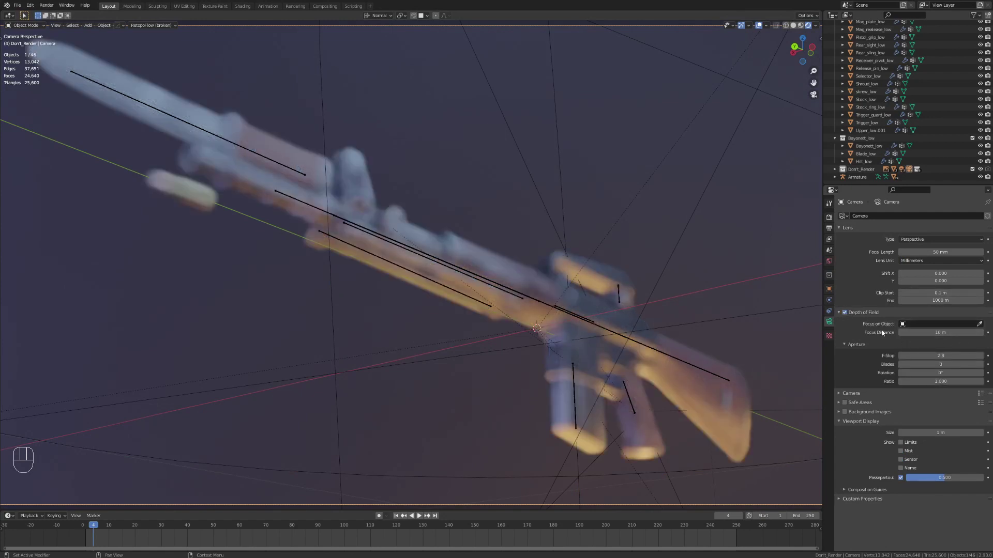
{"action": "left_click", "coordinate": [978, 324]}
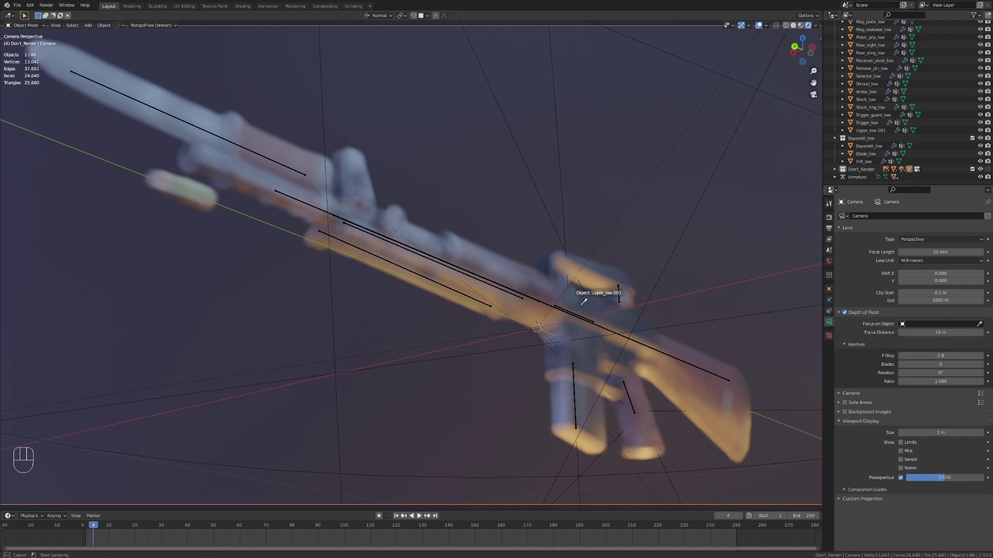
{"action": "left_click", "coordinate": [587, 340]}
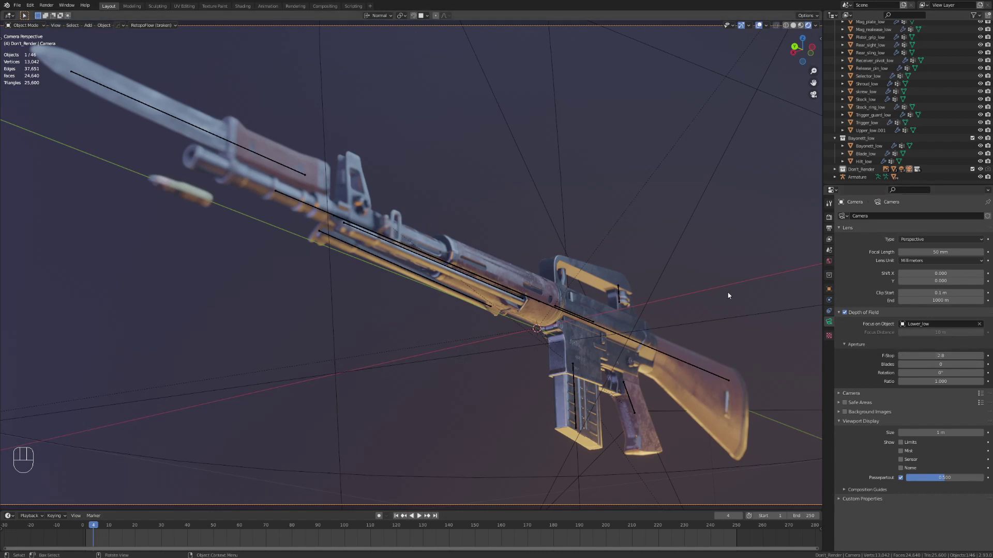
Set the camera's depth-of-field F-Stop to 5.6.
{"action": "left_click", "coordinate": [932, 356]}
{"action": "type", "text": "5.6"}
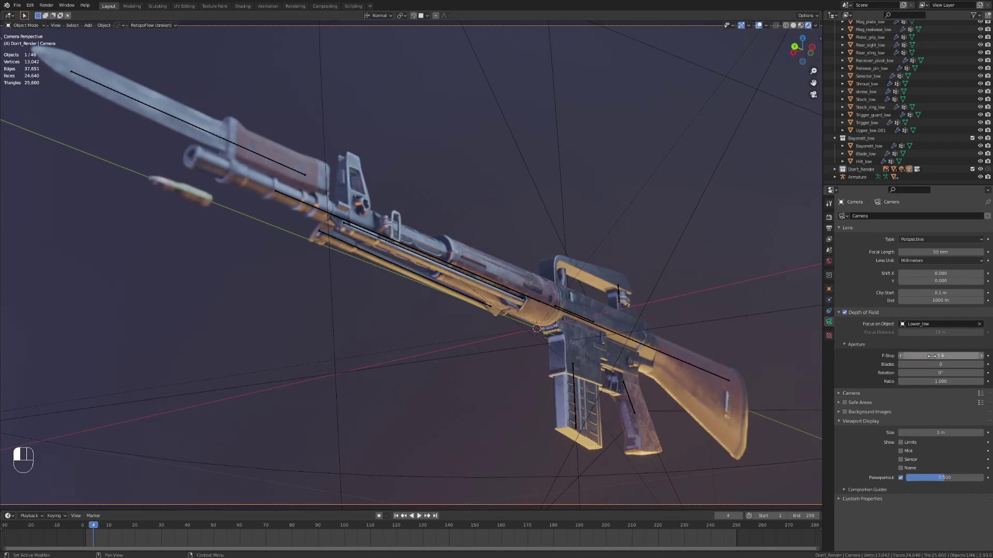
{"action": "key", "text": "Return"}
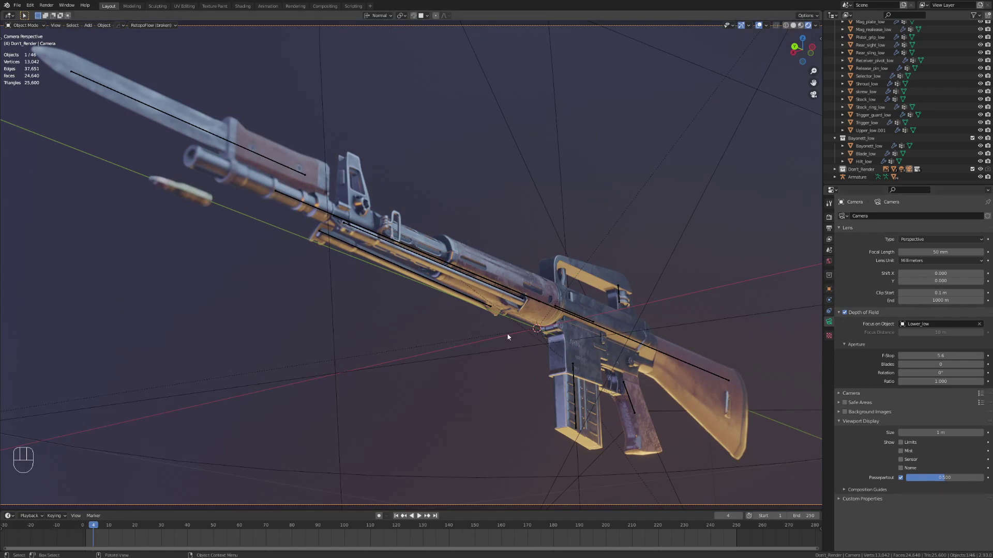
Fly the camera around the rifle to a low front close-up with the muzzle, bayonet and bullet in the foreground.
{"action": "key", "text": "shift+grave"}
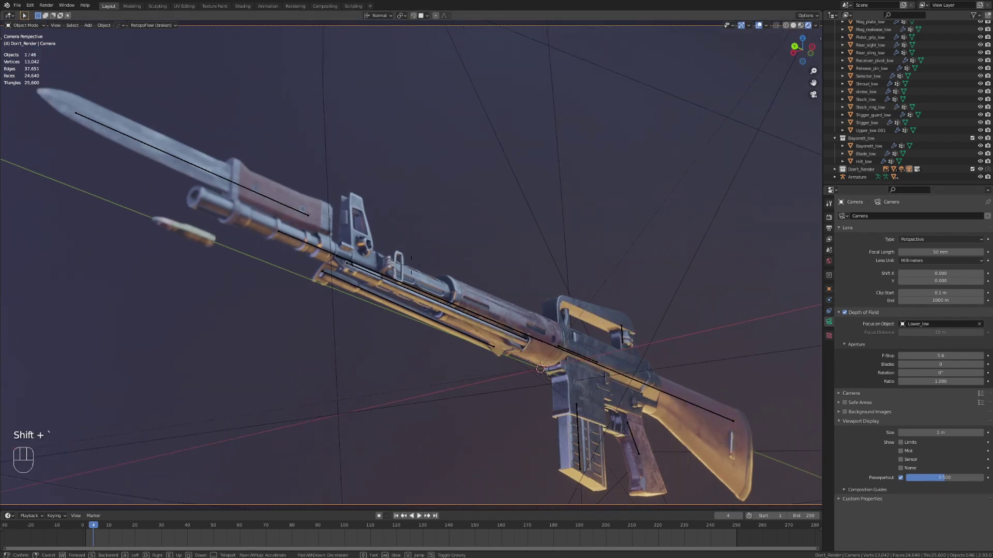
{"action": "key", "text": "a"}
{"action": "key", "text": "w"}
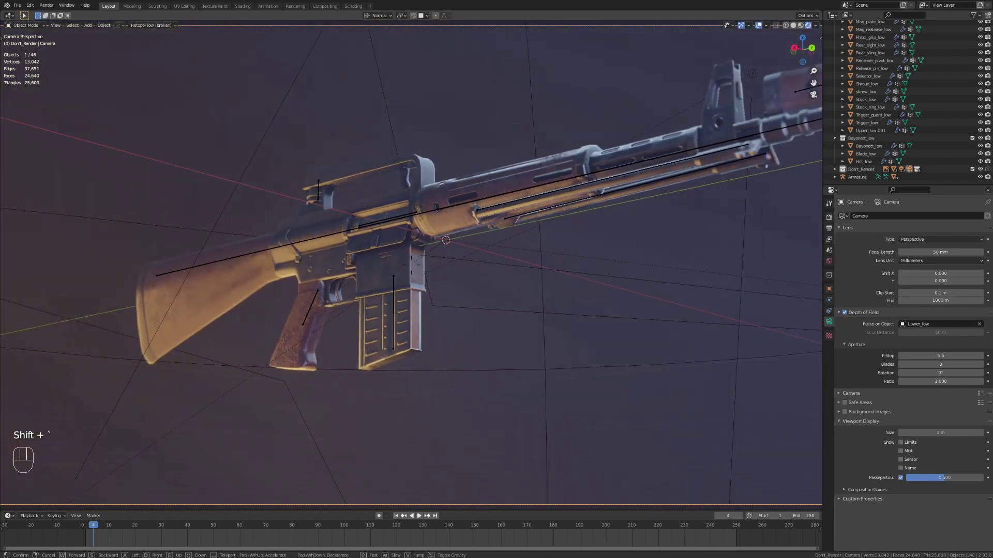
{"action": "key", "text": "s"}
{"action": "key", "text": "a"}
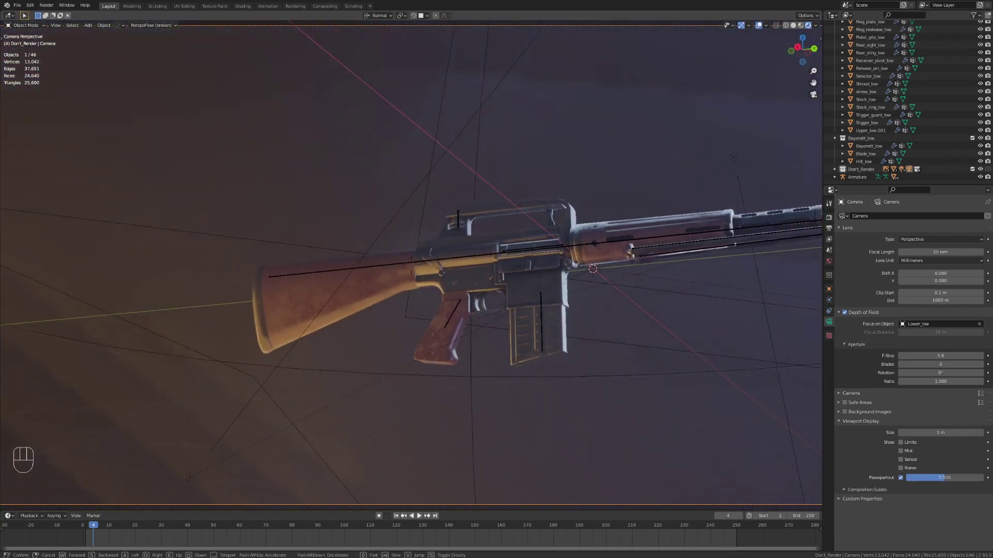
{"action": "key", "text": "w"}
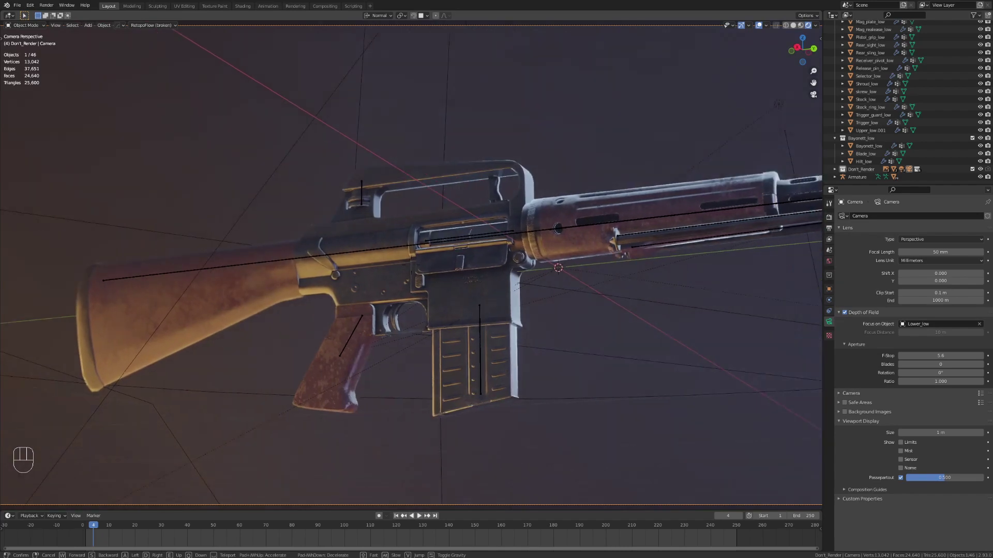
{"action": "key", "text": "s"}
{"action": "key", "text": "w"}
{"action": "key", "text": "s"}
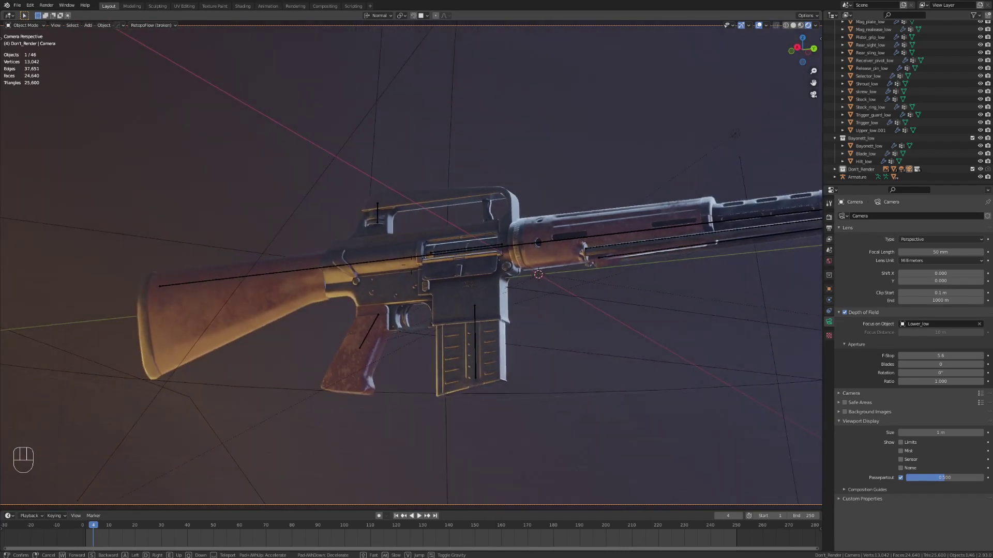
{"action": "key", "text": "d"}
{"action": "key", "text": "d"}
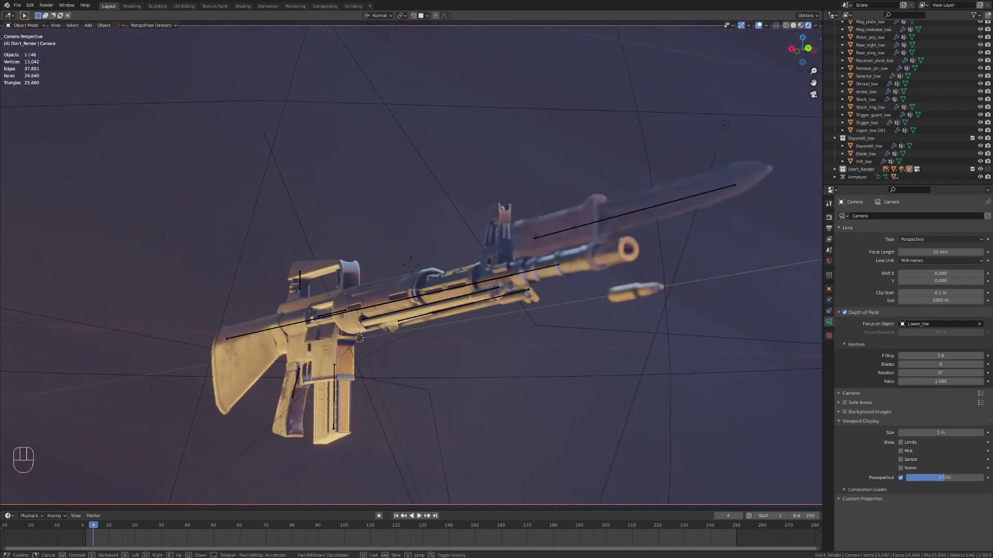
{"action": "key", "text": "w"}
{"action": "key", "text": "s"}
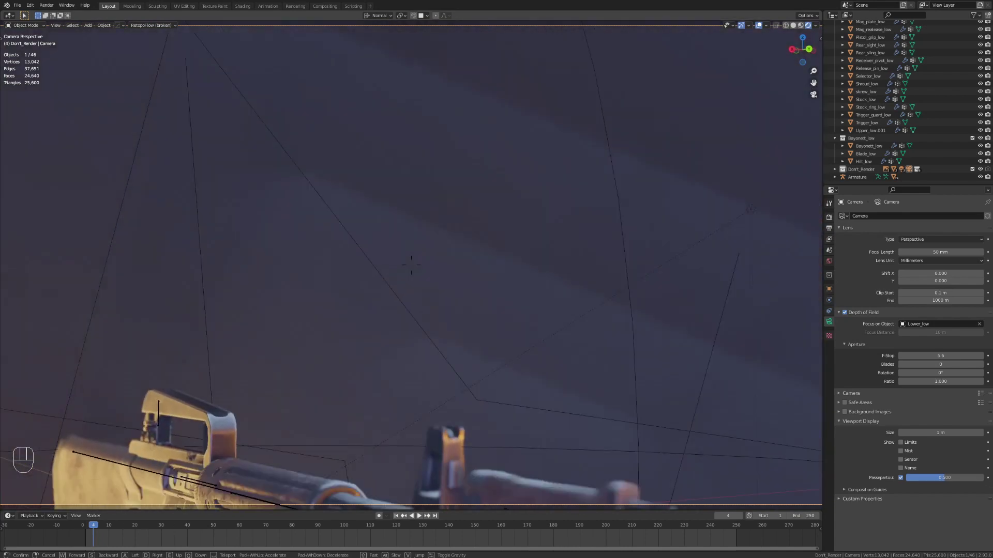
{"action": "key", "text": "w"}
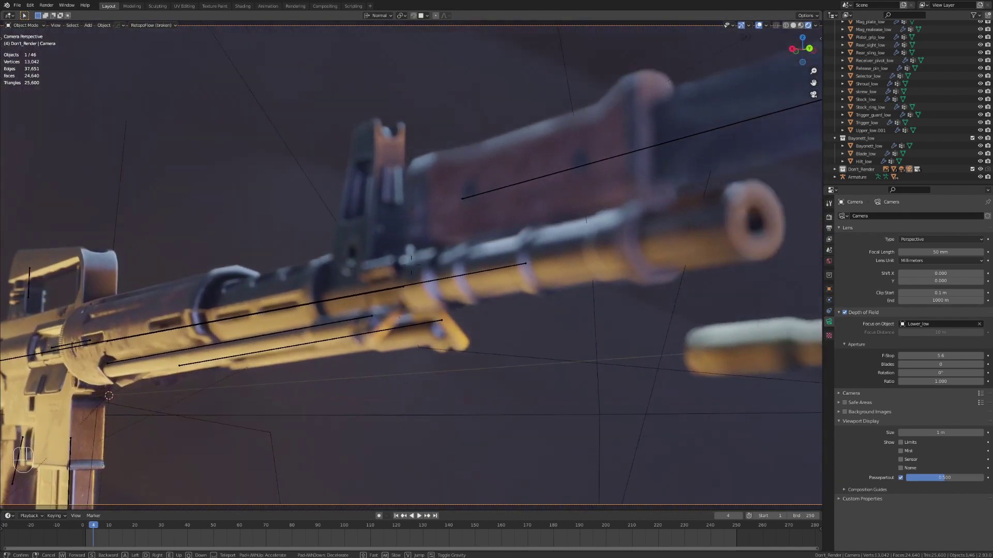
{"action": "key", "text": "w"}
{"action": "key", "text": "s"}
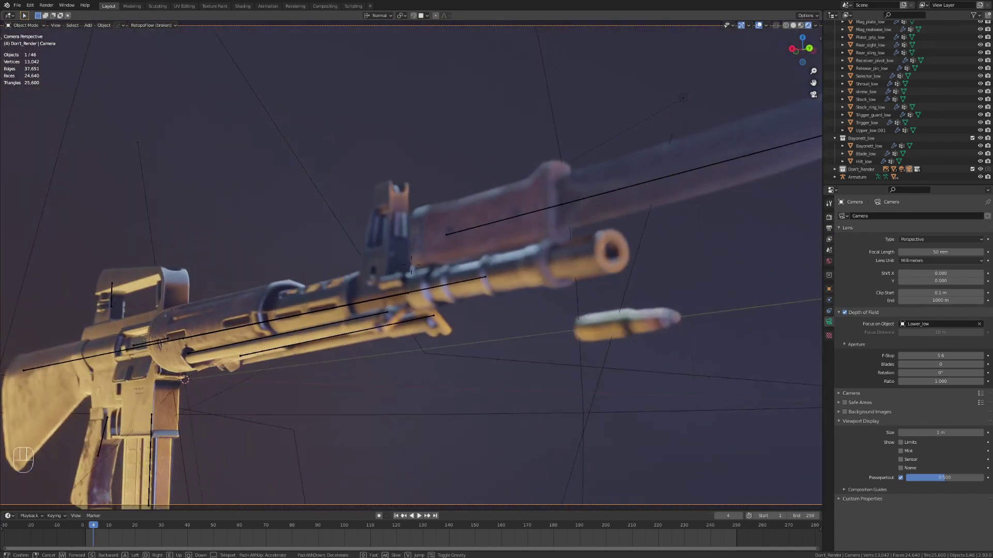
{"action": "left_click", "coordinate": [411, 265]}
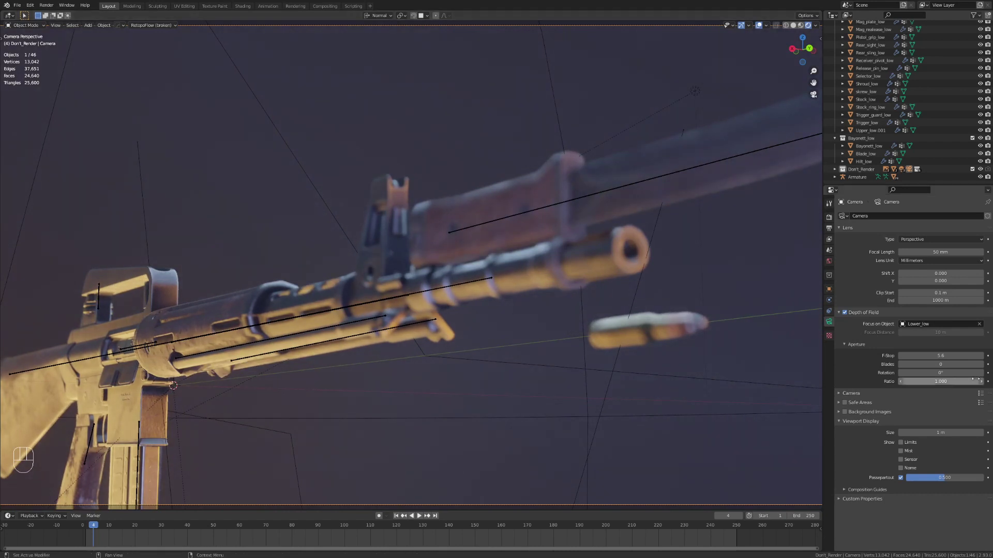
Replace the camera's focus object with the gas block, Gas_block_low.
{"action": "left_click", "coordinate": [980, 324]}
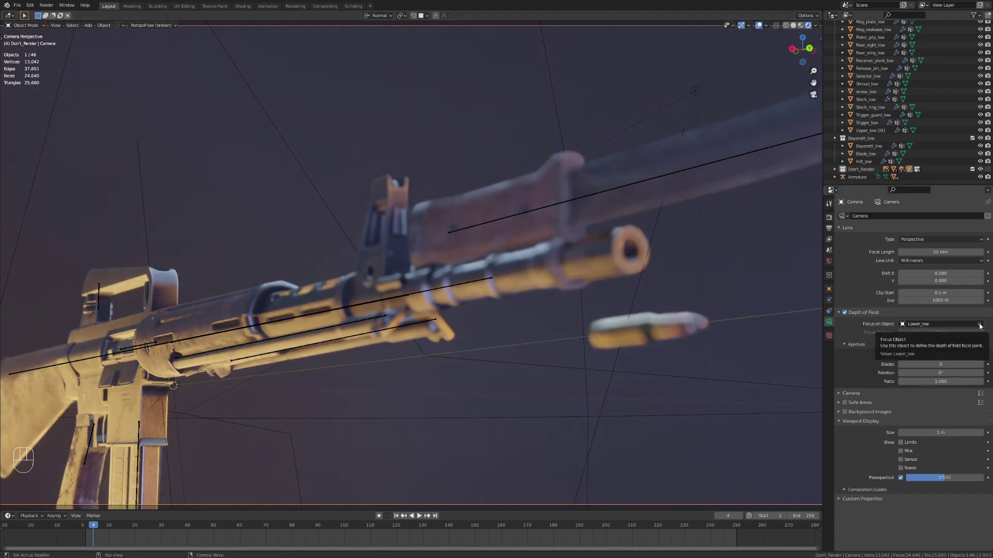
{"action": "left_click", "coordinate": [979, 325]}
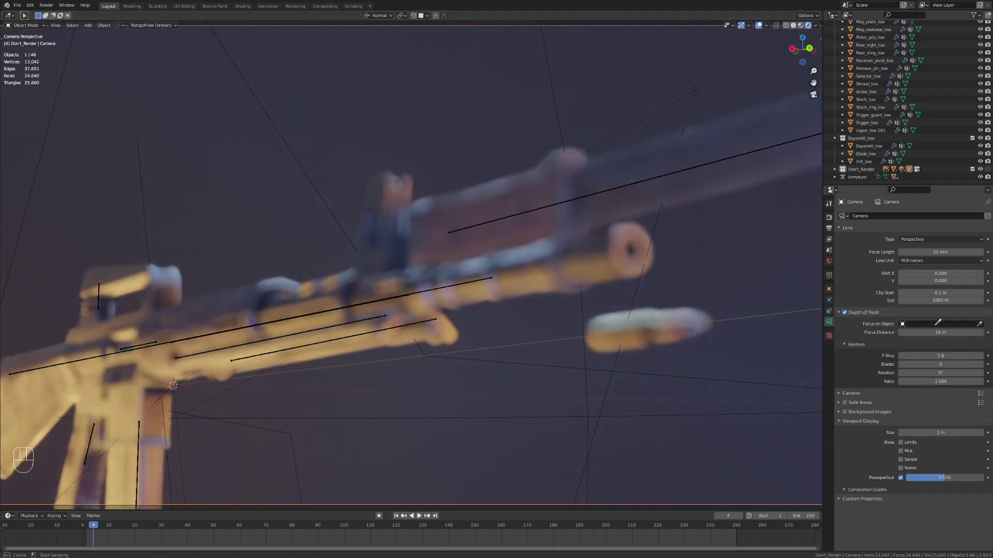
{"action": "left_click", "coordinate": [385, 255]}
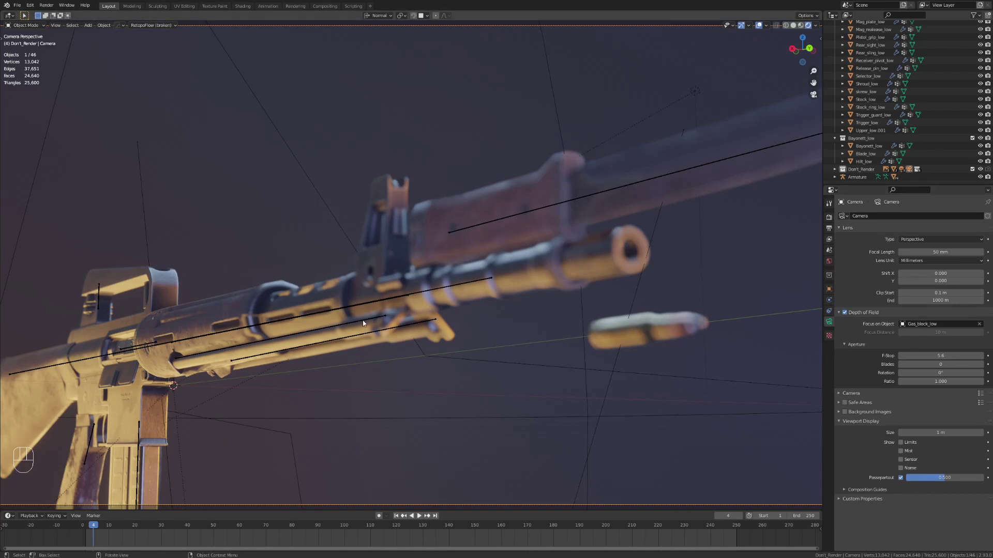
Leave the camera view and add a Plain Axes empty at the world origin.
{"action": "middle_click_drag", "start_coordinate": [291, 411], "coordinate": [407, 337]}
{"action": "scroll", "coordinate": [409, 337], "scroll_direction": "up", "scroll_amount": 2}
{"action": "key", "text": "shift+a"}
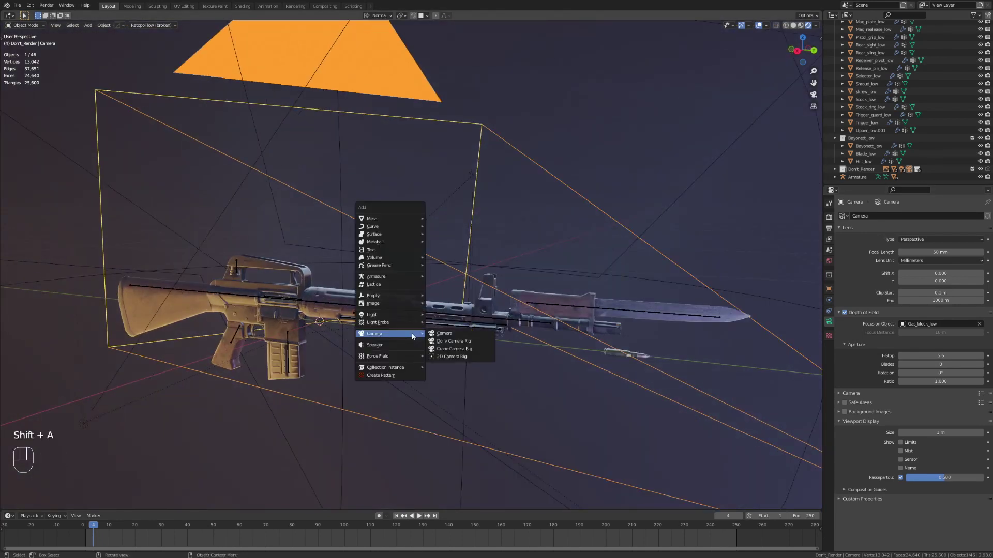
{"action": "mouse_move", "coordinate": [403, 301]}
{"action": "left_click", "coordinate": [443, 296]}
{"action": "scroll", "coordinate": [419, 320], "scroll_direction": "down", "scroll_amount": 2}
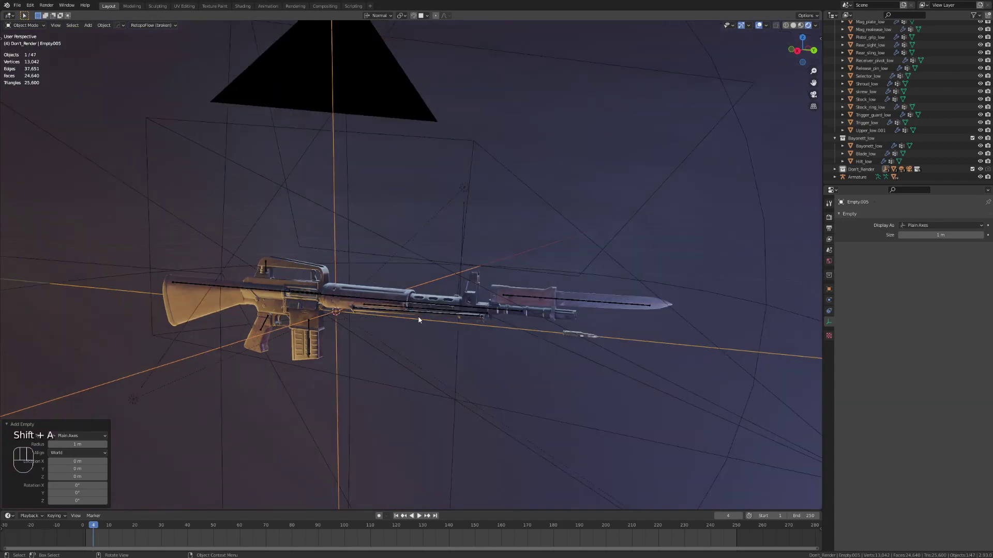
{"action": "middle_click_drag", "start_coordinate": [419, 320], "coordinate": [414, 321]}
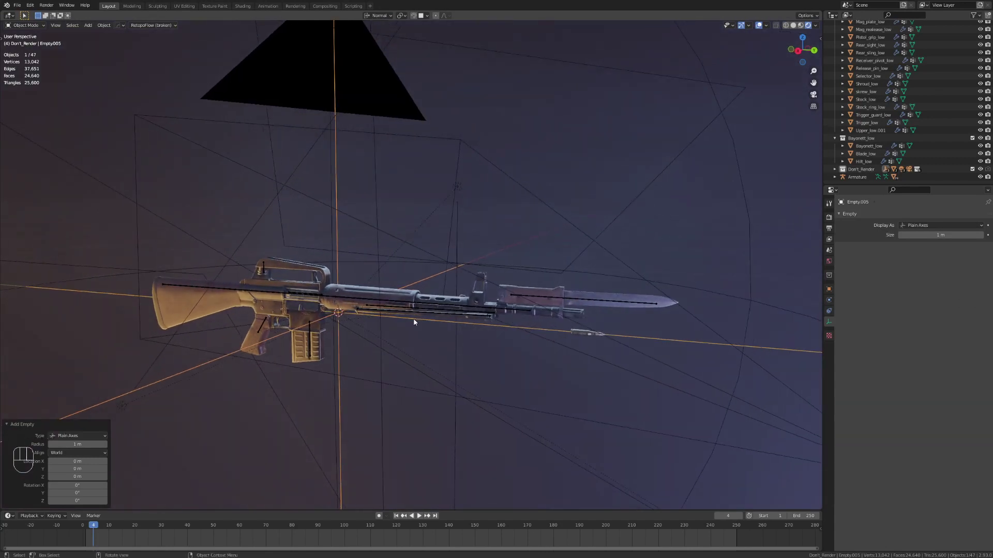
Move the new empty along Y and Z to the rifle's front sight and scale it down to about 0.077.
{"action": "key", "text": "g"}
{"action": "middle_click", "coordinate": [473, 308]}
{"action": "left_click", "coordinate": [610, 298]}
{"action": "key", "text": "g"}
{"action": "middle_click", "coordinate": [601, 283]}
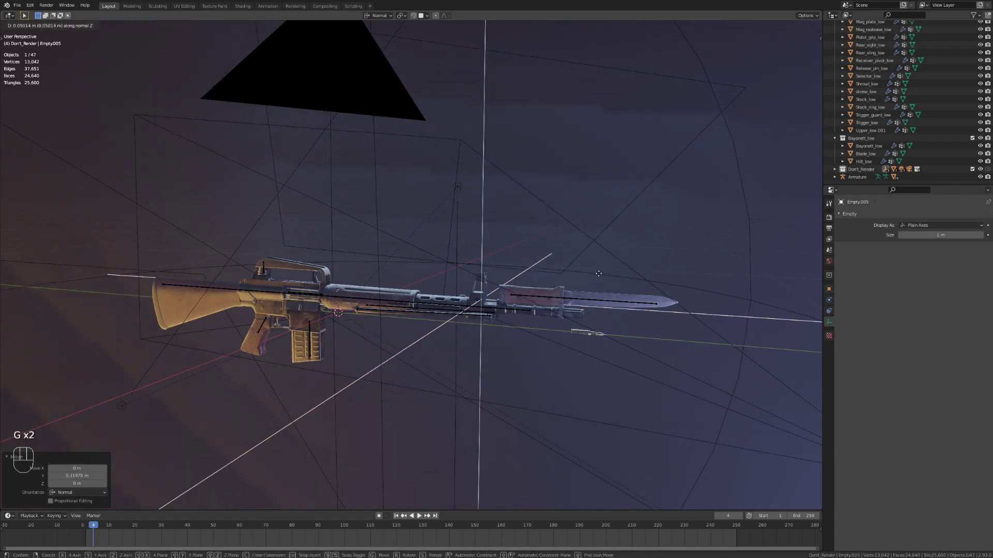
{"action": "left_click", "coordinate": [598, 253]}
{"action": "key", "text": "s"}
{"action": "left_click", "coordinate": [490, 278]}
{"action": "key", "text": "KP_0"}
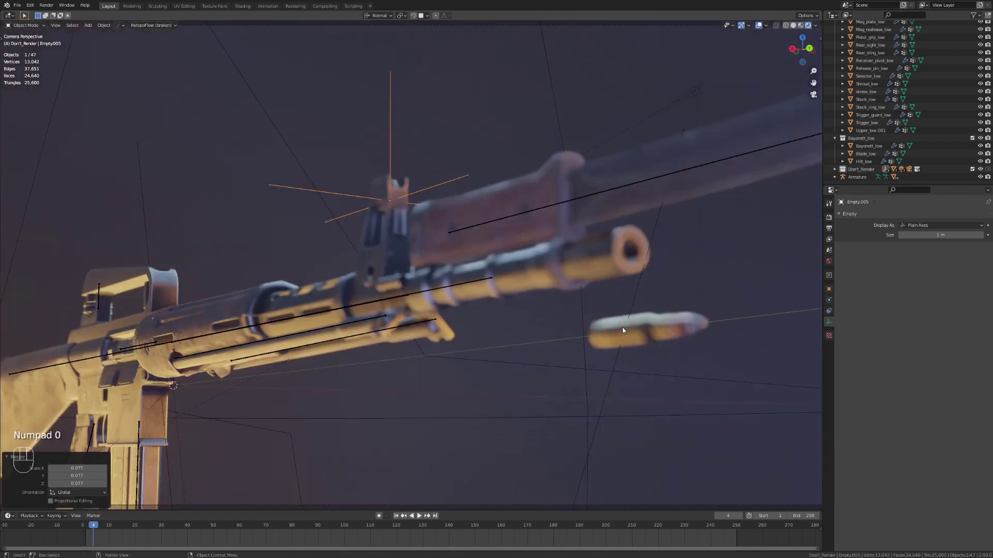
Set the camera's depth-of-field focus object to the empty placed at the front sight.
{"action": "left_click", "coordinate": [612, 504]}
{"action": "left_click", "coordinate": [979, 325]}
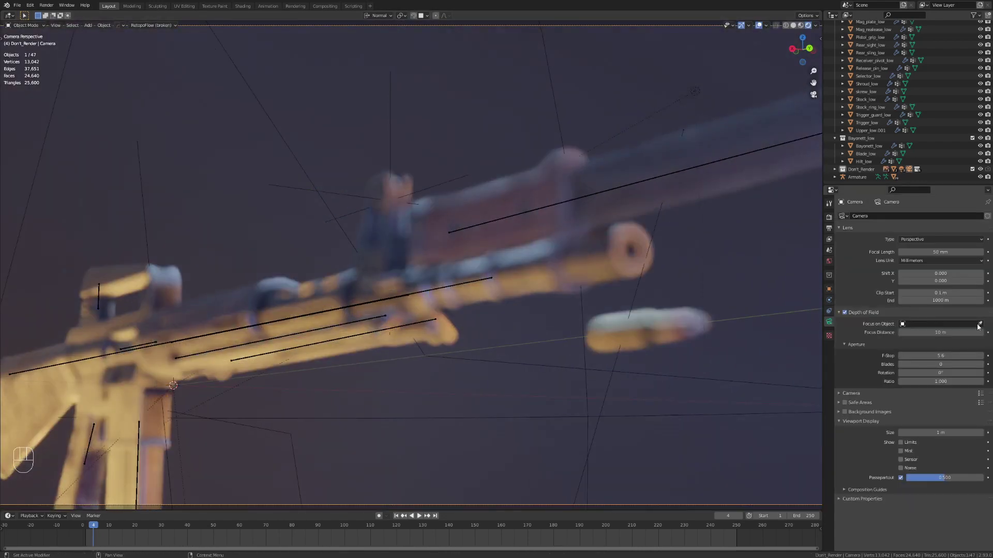
{"action": "left_click", "coordinate": [978, 324]}
{"action": "left_click", "coordinate": [483, 380]}
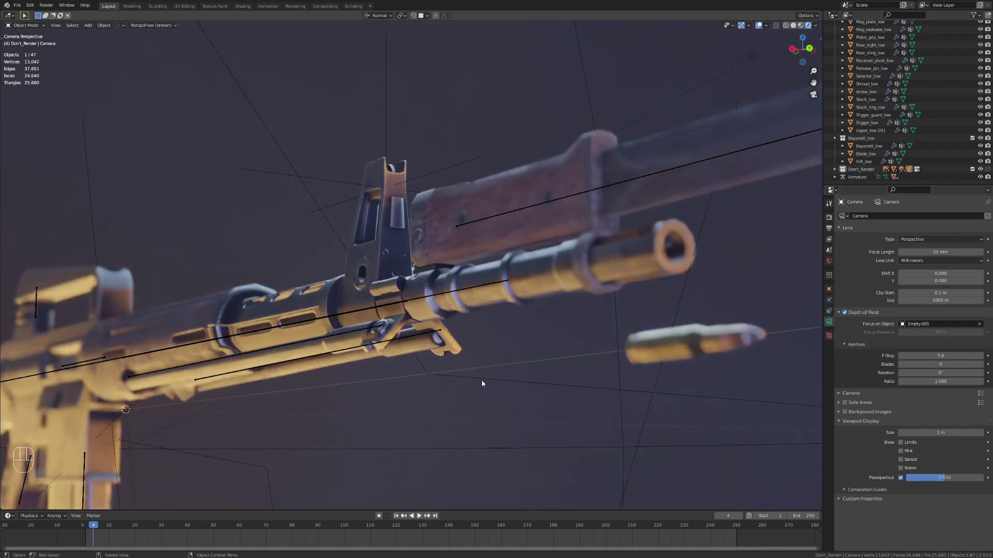
Fly the camera to a close view from behind the carry handle, looking along the rifle towards the front sight.
{"action": "right_click", "coordinate": [337, 281]}
{"action": "middle_click_drag", "start_coordinate": [336, 282], "coordinate": [359, 251]}
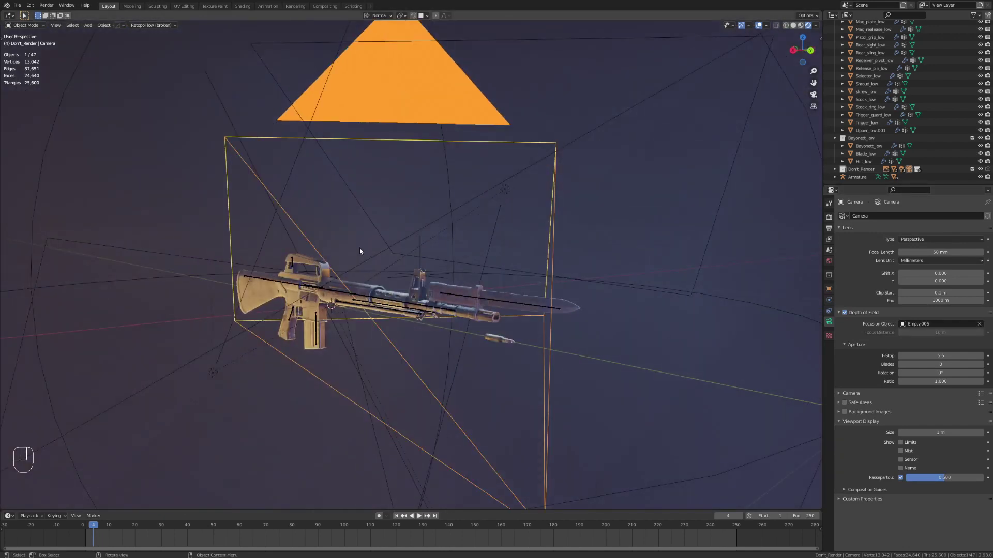
{"action": "key", "text": "KP_0"}
{"action": "key", "text": "shift+grave"}
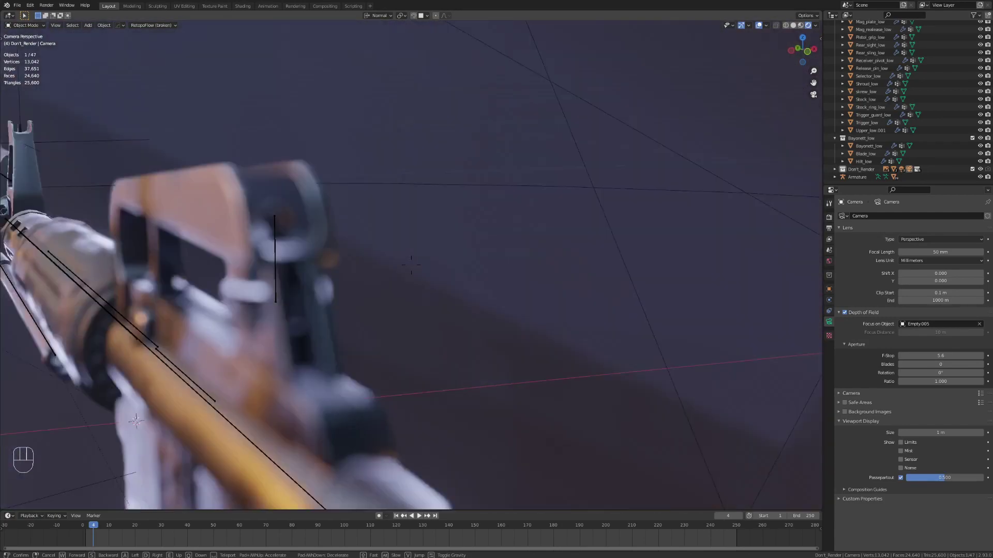
{"action": "key", "text": "w"}
{"action": "left_click", "coordinate": [411, 265]}
Duplicate the front-sight focus empty and place the copy along Y at the rear sight in the carry handle.
{"action": "scroll", "coordinate": [411, 264], "scroll_direction": "down", "scroll_amount": 3}
{"action": "middle_click_drag", "start_coordinate": [411, 265], "coordinate": [444, 178]}
{"action": "left_click", "coordinate": [444, 176]}
{"action": "key", "text": "shift+d"}
{"action": "left_click", "coordinate": [425, 492]}
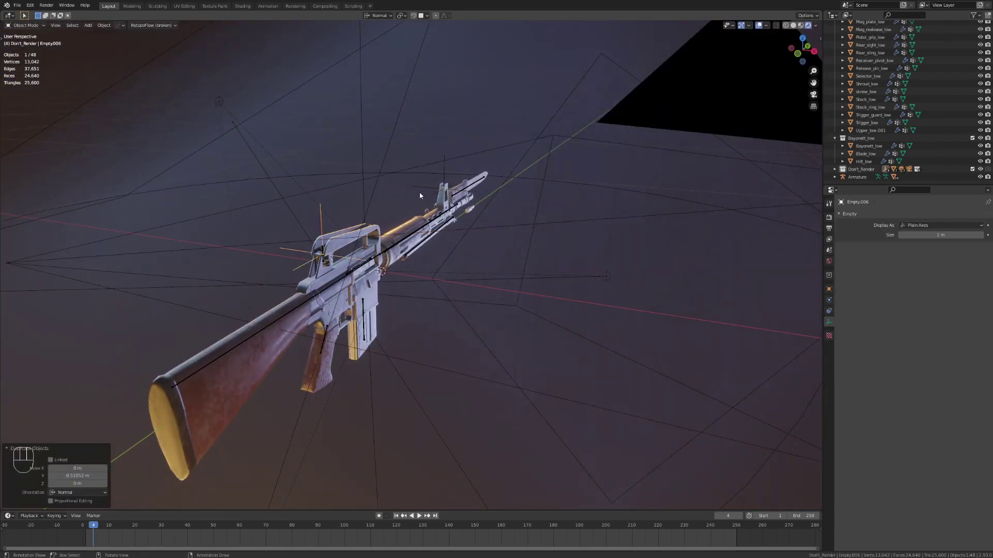
From the camera view, set the camera's depth-of-field focus object to the empty at the rear sight.
{"action": "key", "text": "KP_0"}
{"action": "left_click", "coordinate": [979, 323]}
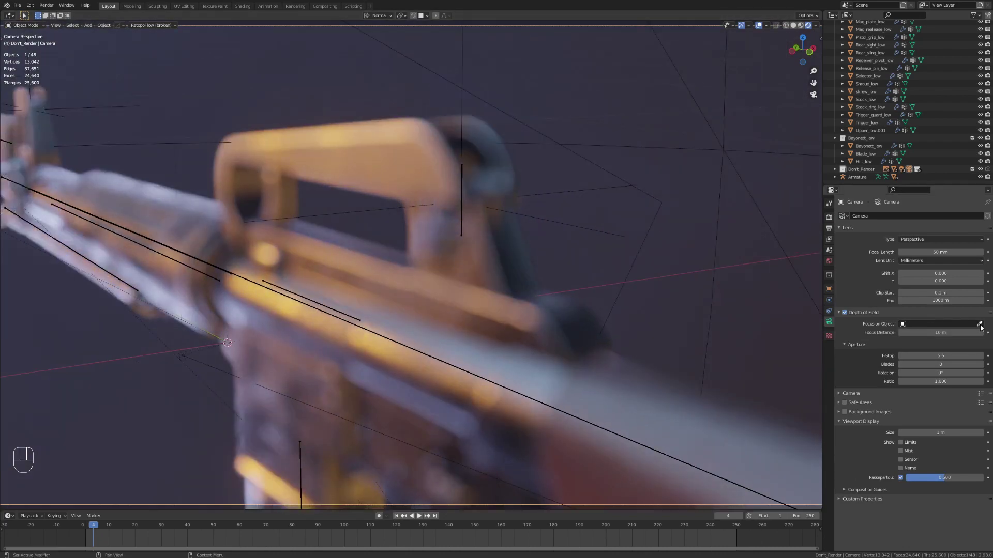
{"action": "left_click", "coordinate": [462, 102]}
Fly the camera around the carry handle to a centred view from directly behind the rear sight.
{"action": "key", "text": "shift+grave"}
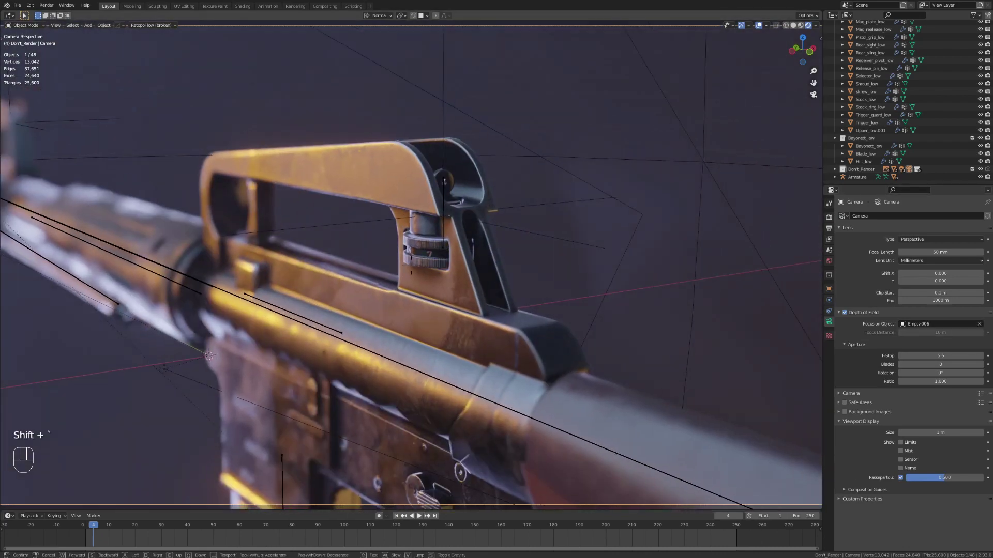
{"action": "key", "text": "s"}
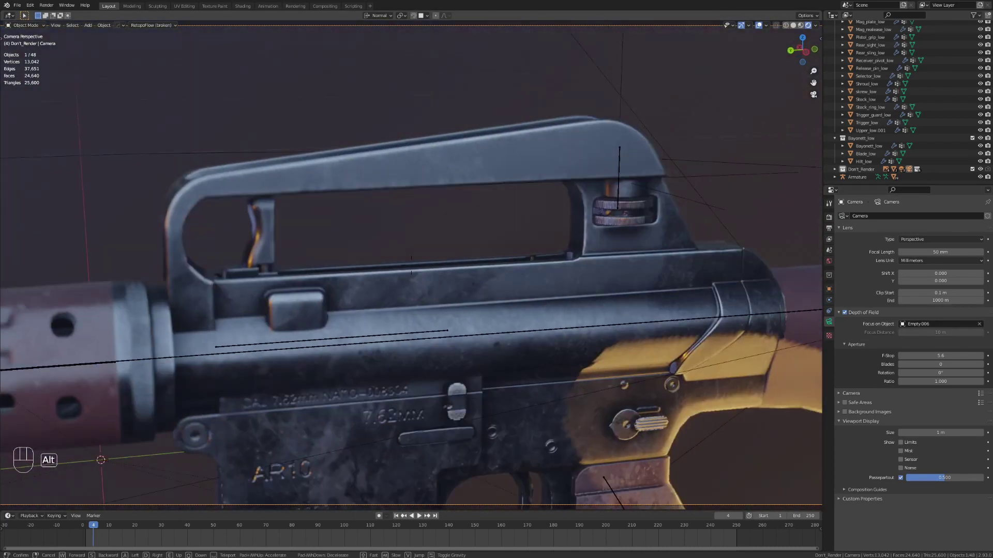
{"action": "key", "text": "a"}
{"action": "key", "text": "d"}
{"action": "key", "text": "alt+a"}
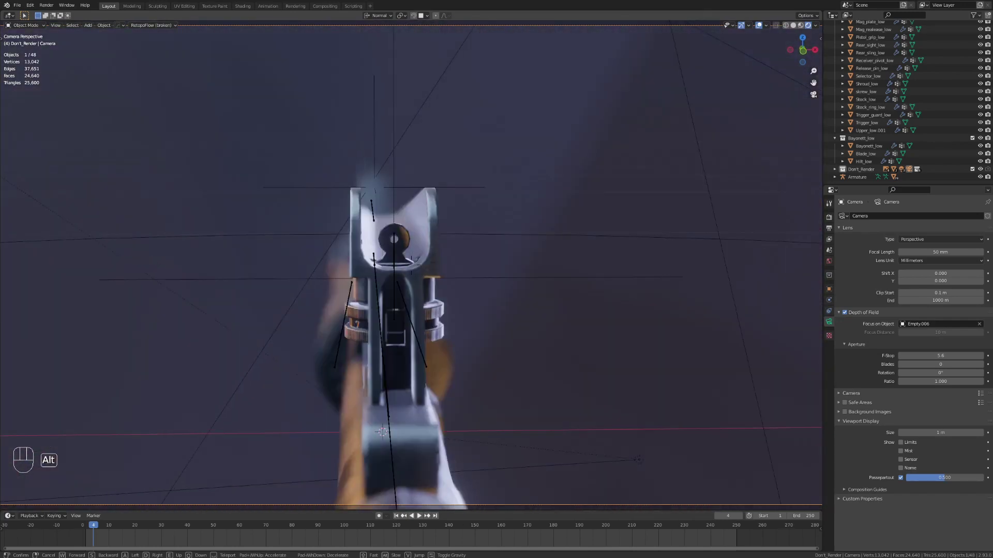
Change the camera's depth-of-field F-Stop and fly the camera to a close angled view along the stock.
{"action": "left_click", "coordinate": [932, 356]}
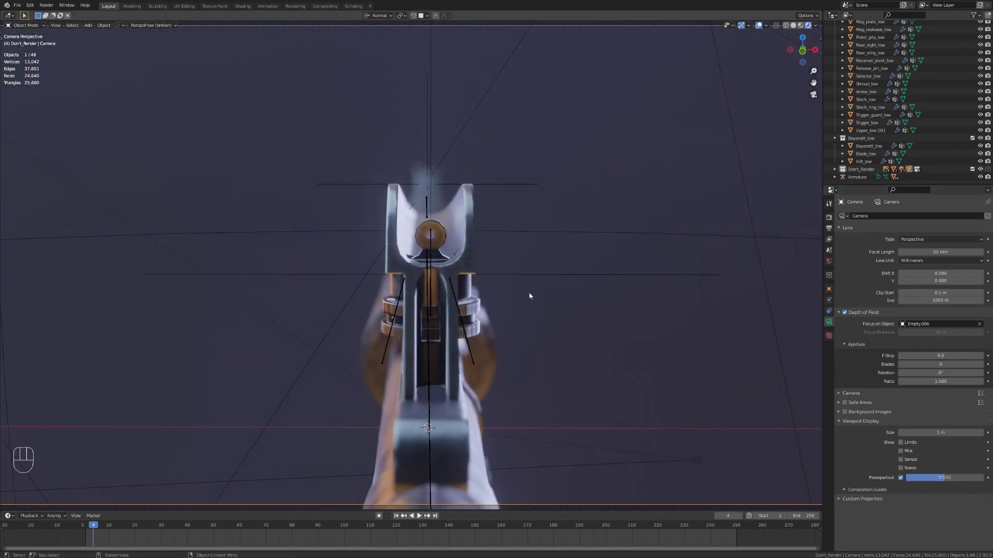
{"action": "key", "text": "shift+grave"}
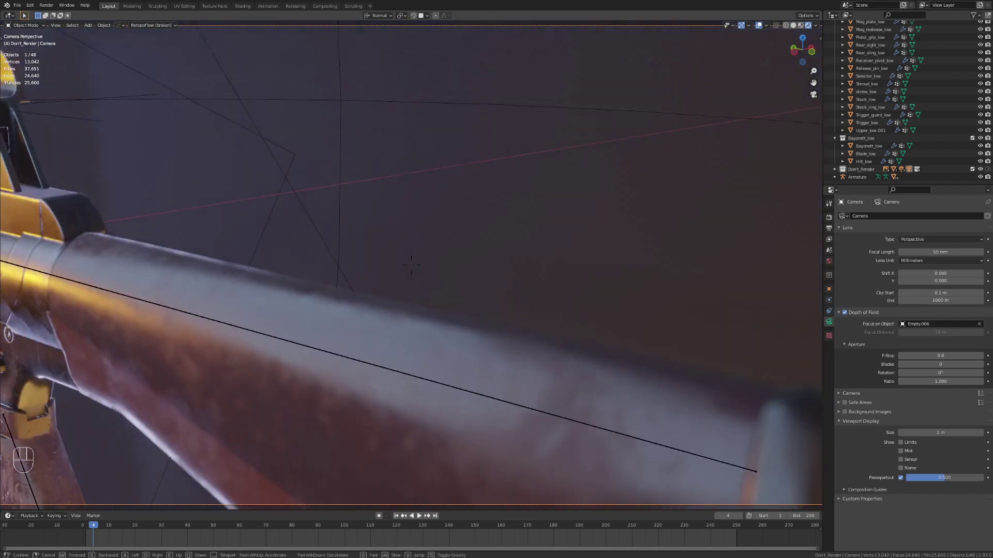